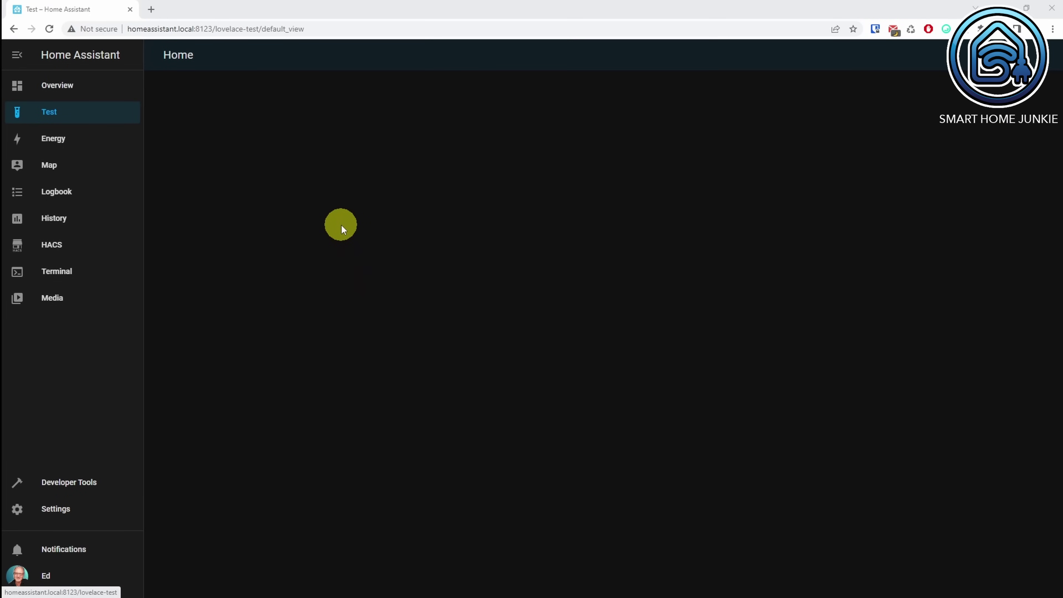
# - Find the Mini Media Player repository among the HACS frontend repositories and download version v1.16.4
pyautogui.click(50, 245)
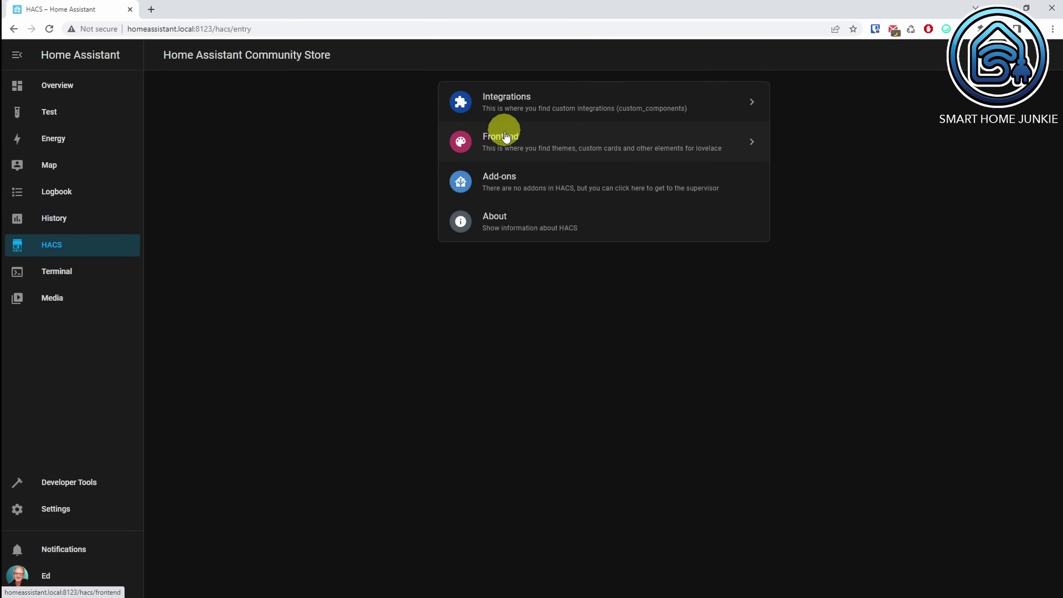
pyautogui.click(504, 140)
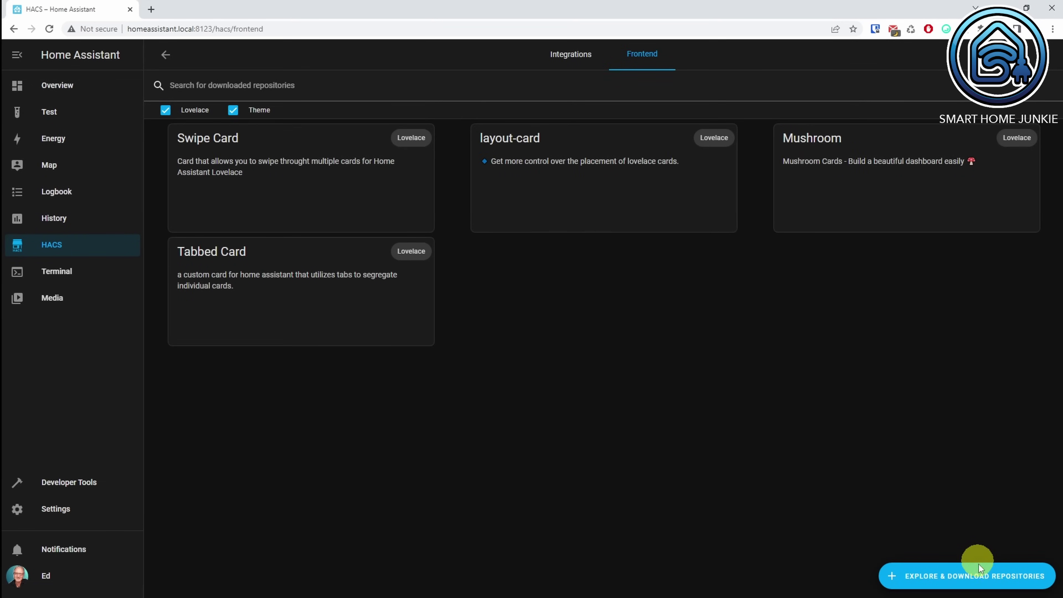
pyautogui.click(977, 579)
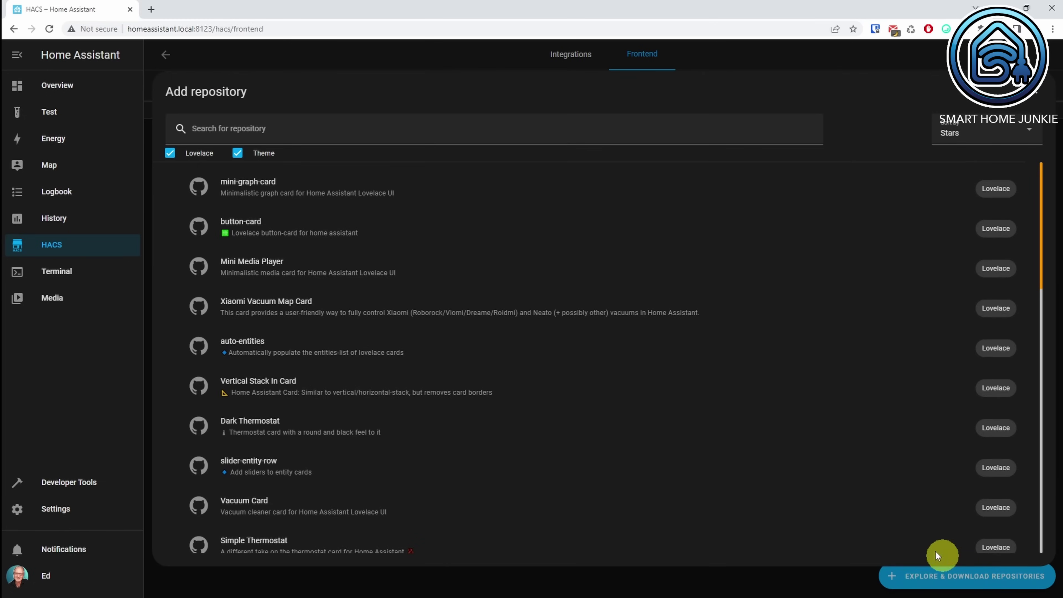
pyautogui.click(293, 133)
pyautogui.write('mini media')
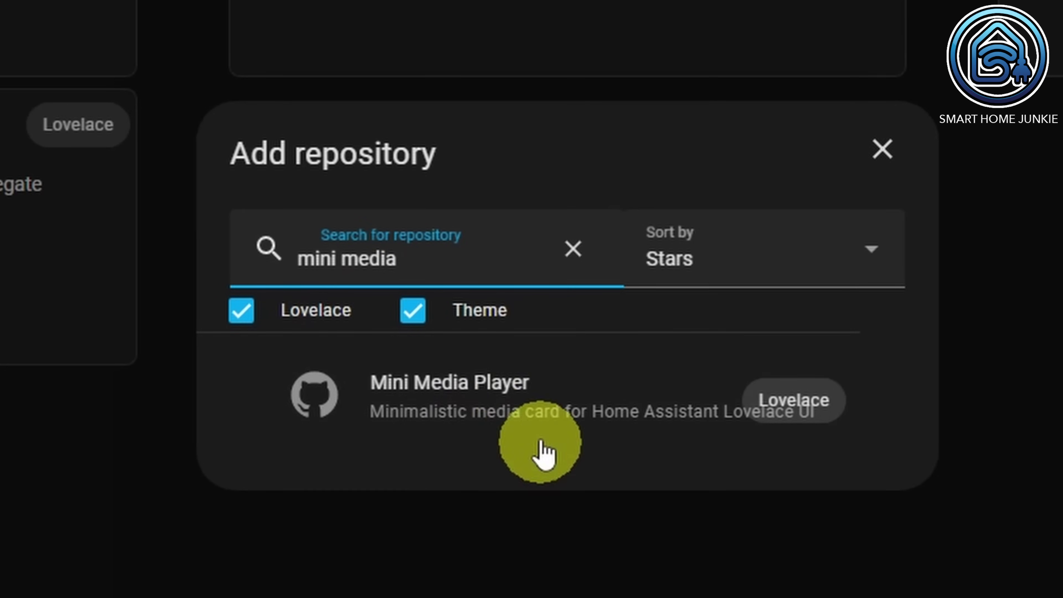
pyautogui.click(515, 407)
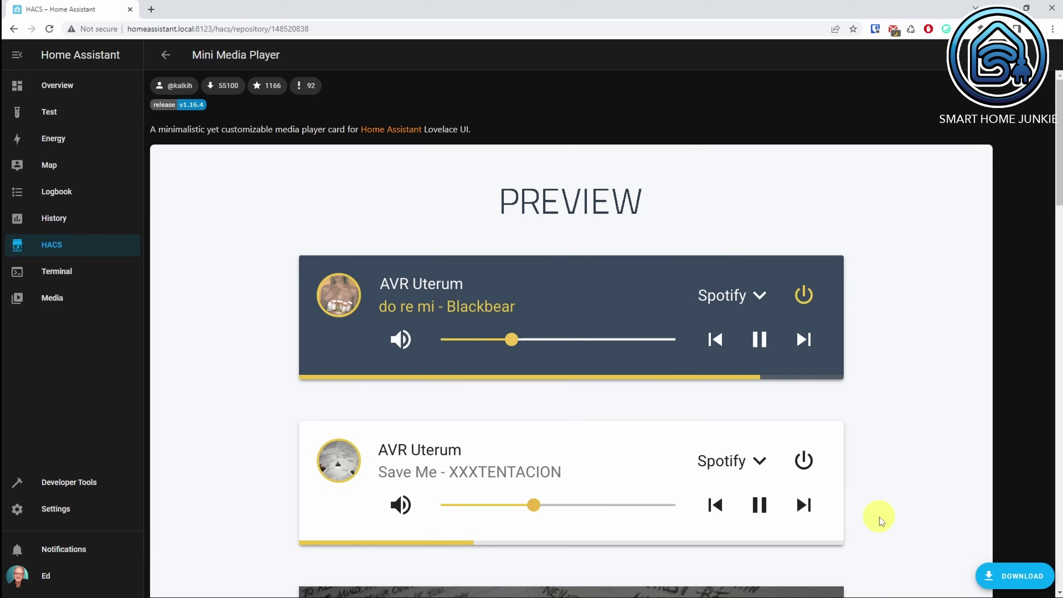
pyautogui.click(1015, 577)
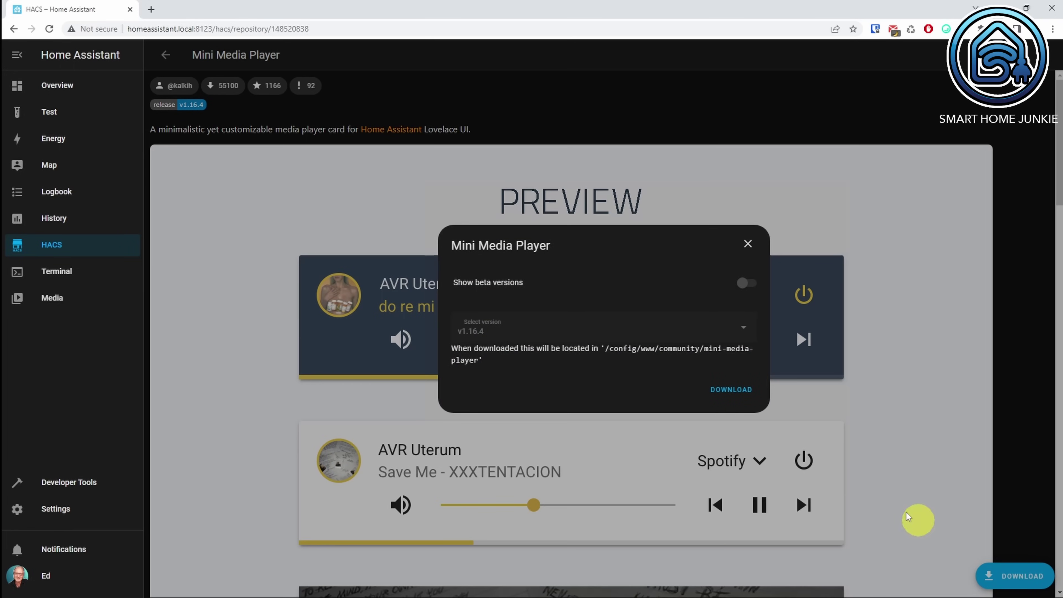
pyautogui.click(729, 391)
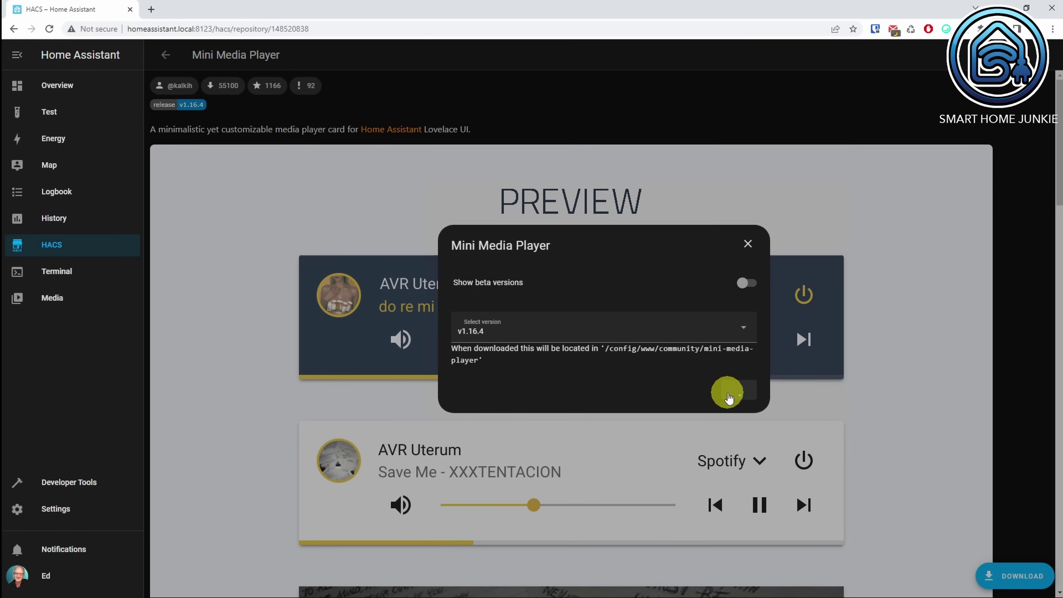
pyautogui.click(710, 354)
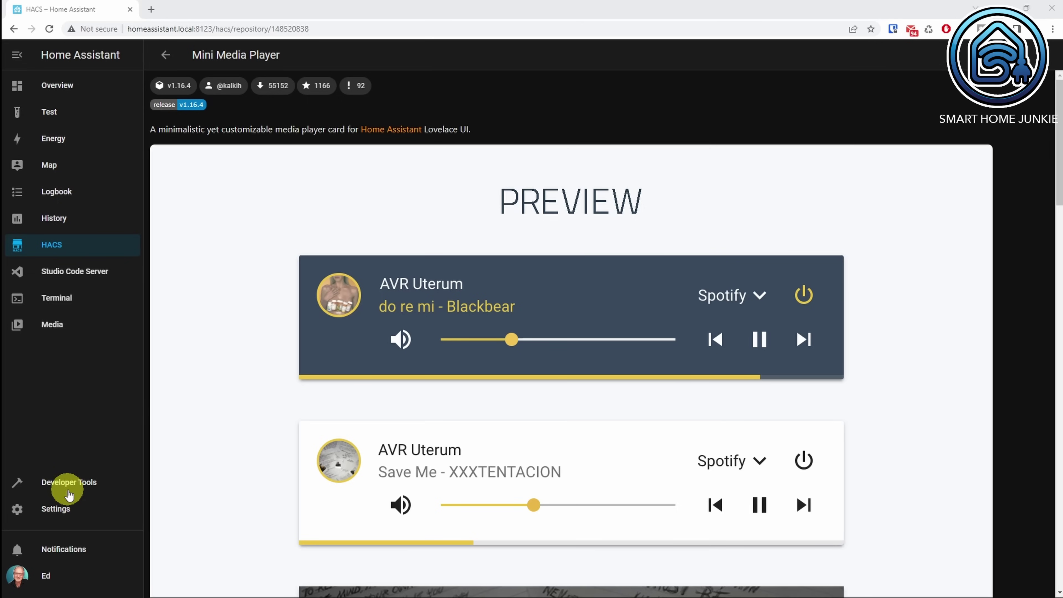
# - Add the Radio Browser integration to Home Assistant
pyautogui.click(59, 509)
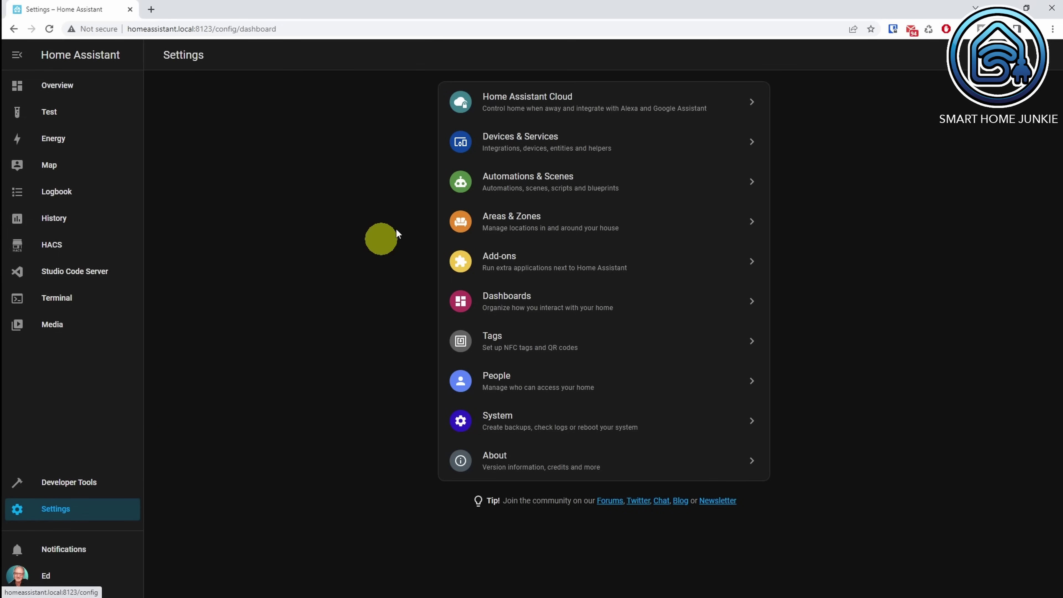
pyautogui.click(527, 134)
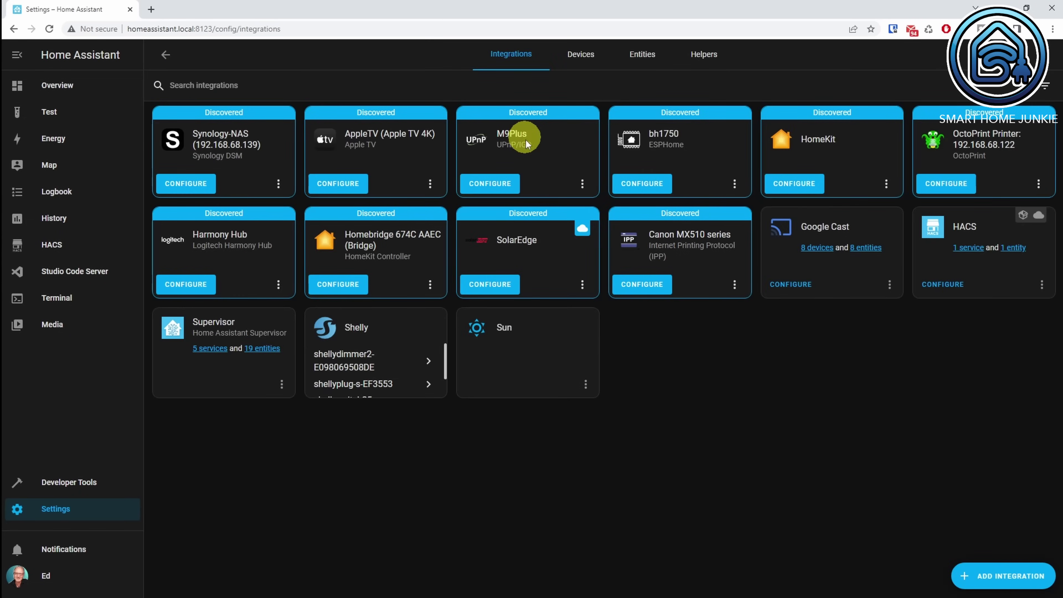
pyautogui.click(986, 586)
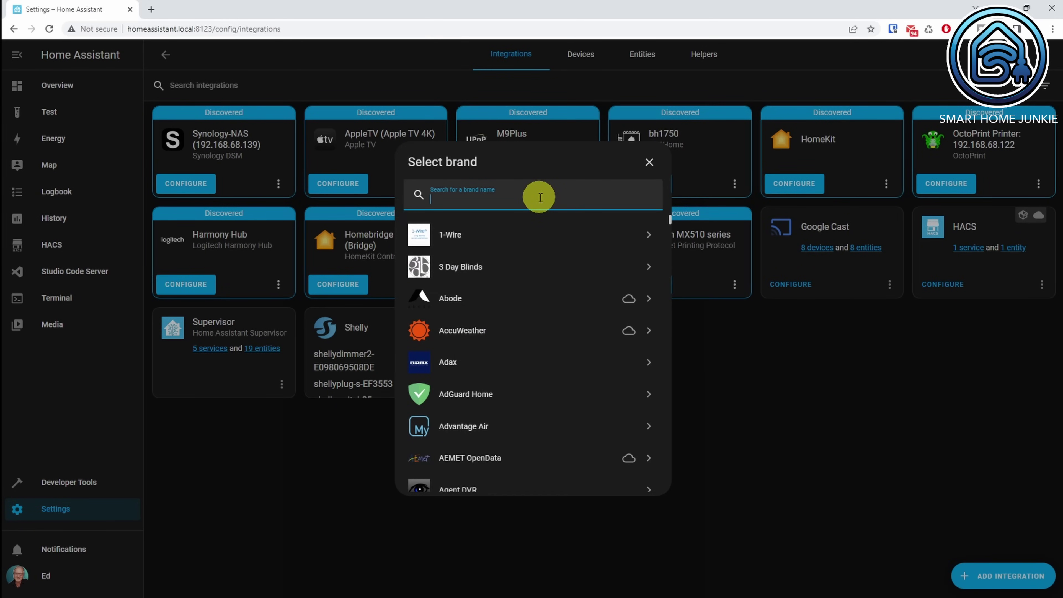
pyautogui.write('radio')
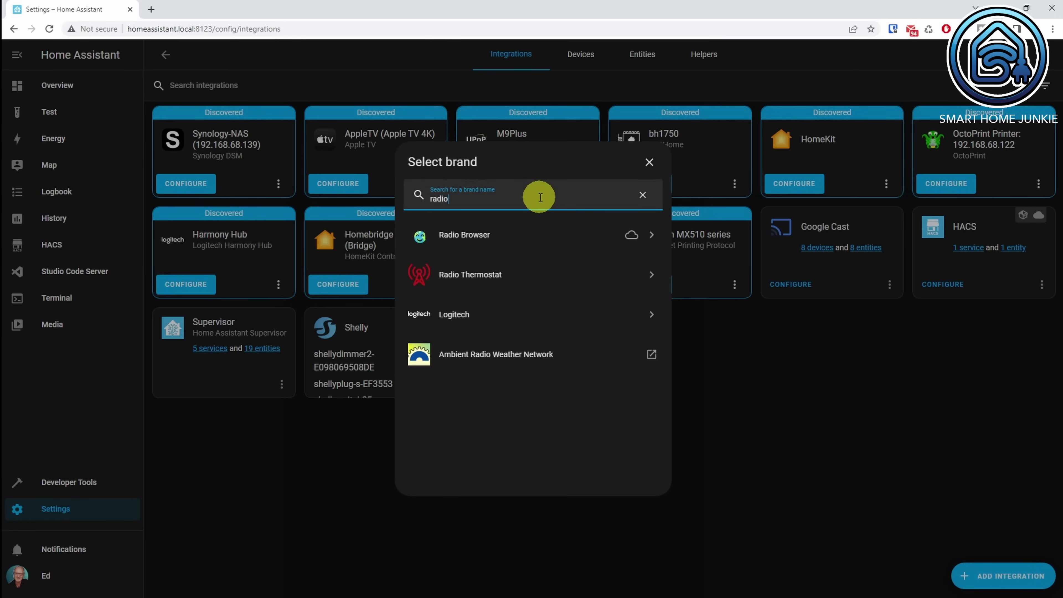
pyautogui.click(489, 234)
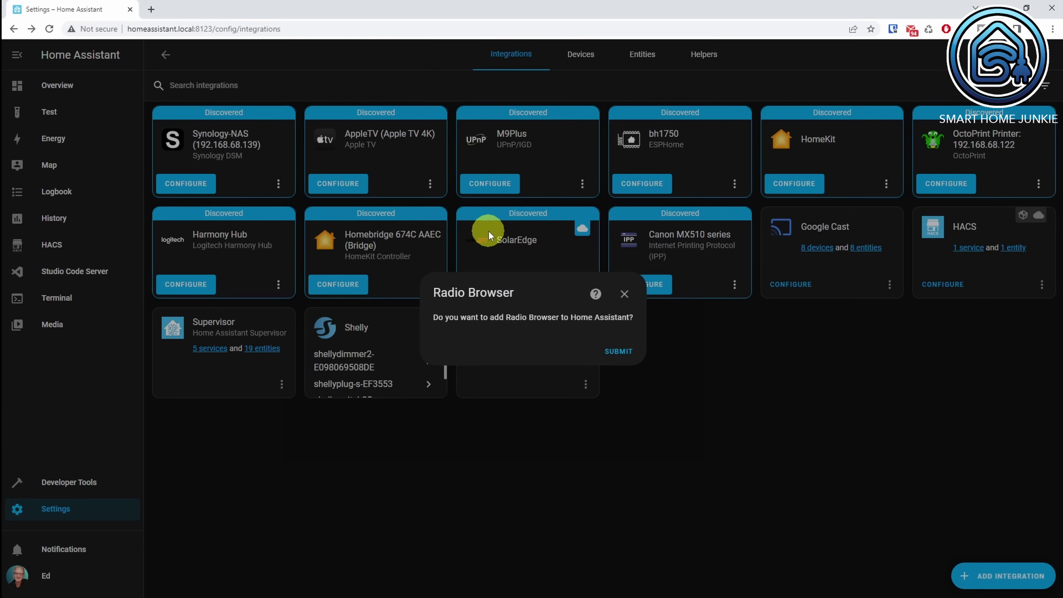
pyautogui.click(618, 352)
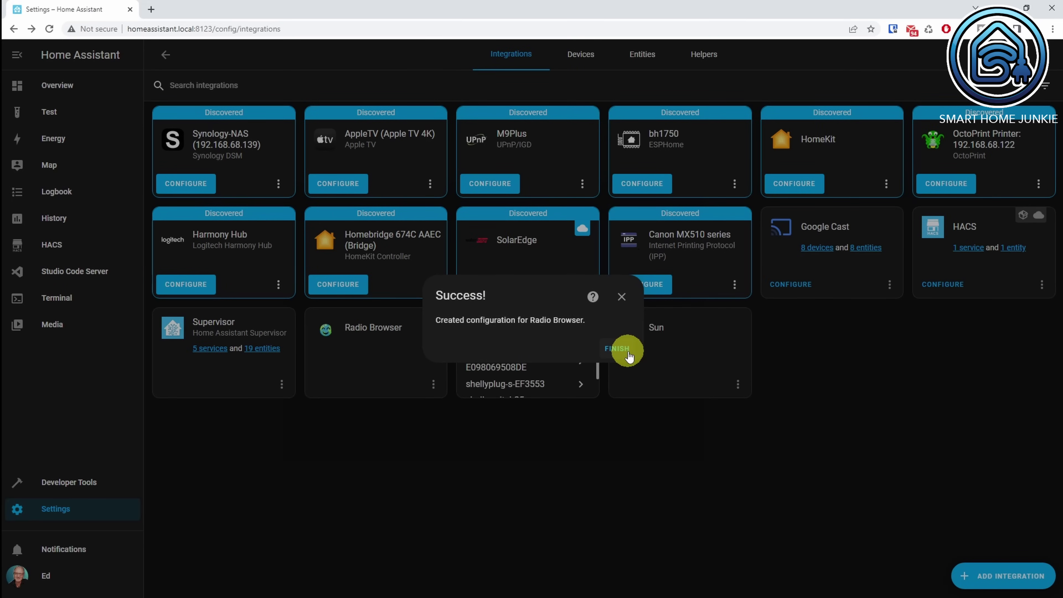
pyautogui.click(616, 352)
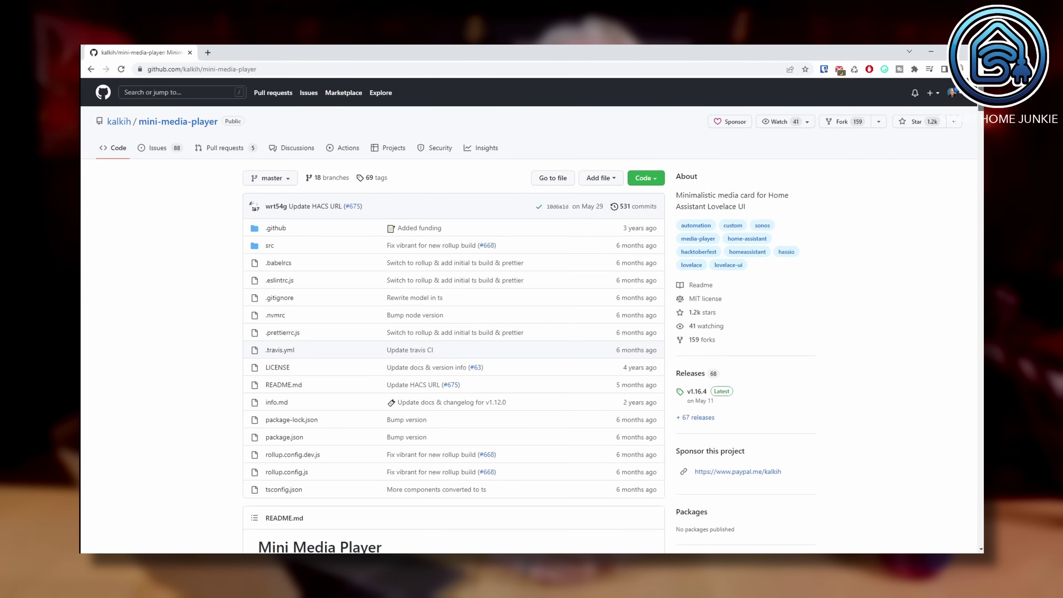
# - Review the README of the kalkih/mini-media-player repository on GitHub, from the preview through the card options
pyautogui.scroll(-3, 453, 318)
pyautogui.scroll(-15, 454, 318)
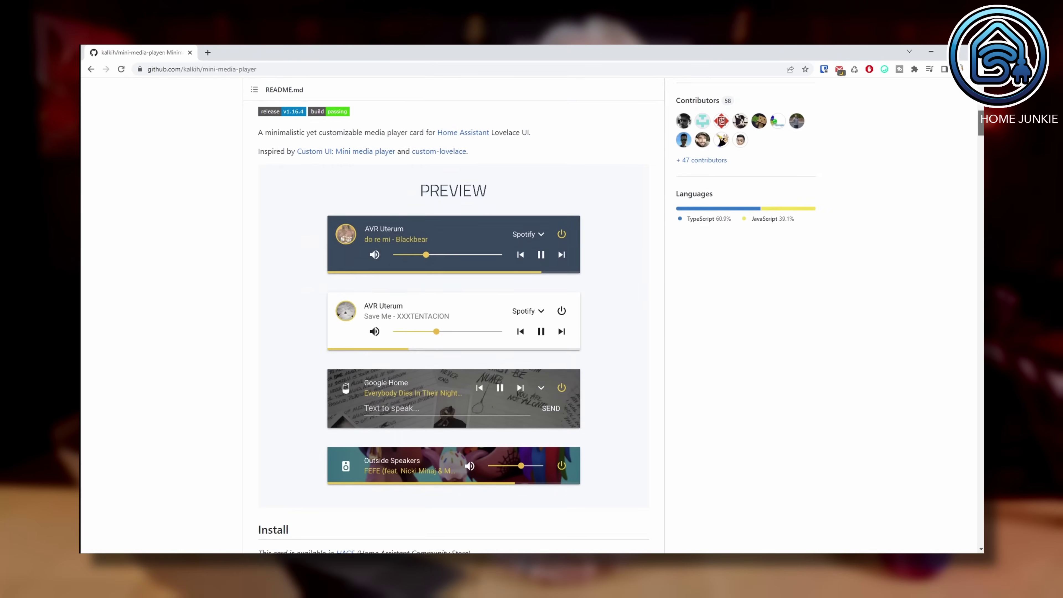
pyautogui.scroll(-15, 453, 318)
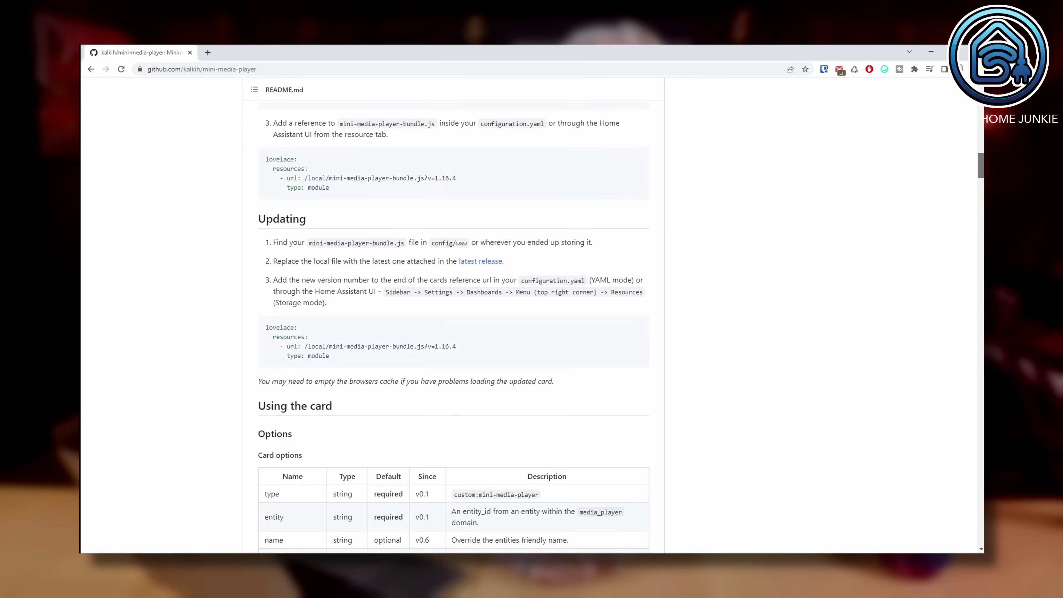
pyautogui.scroll(-15, 453, 318)
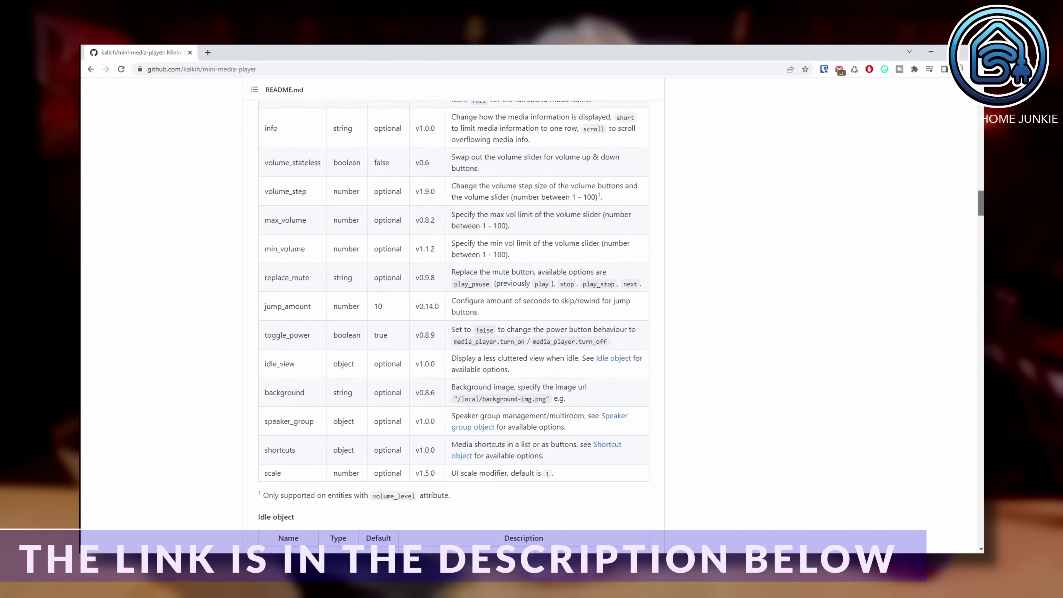
pyautogui.scroll(-15, 453, 319)
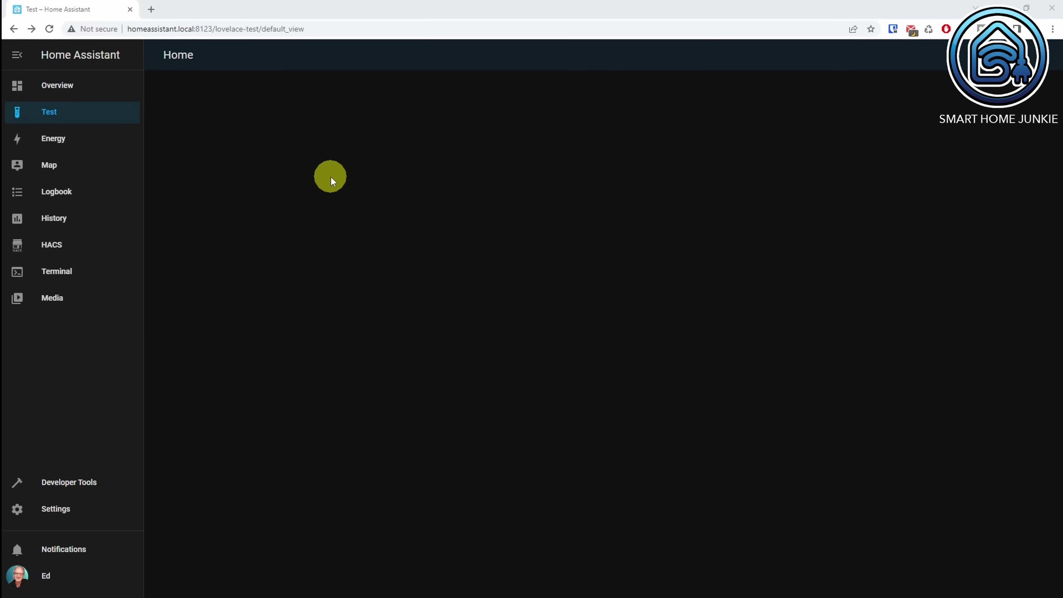
# - Edit the Test dashboard and add a Custom: Mini Media Player card to its Home view
pyautogui.click(83, 118)
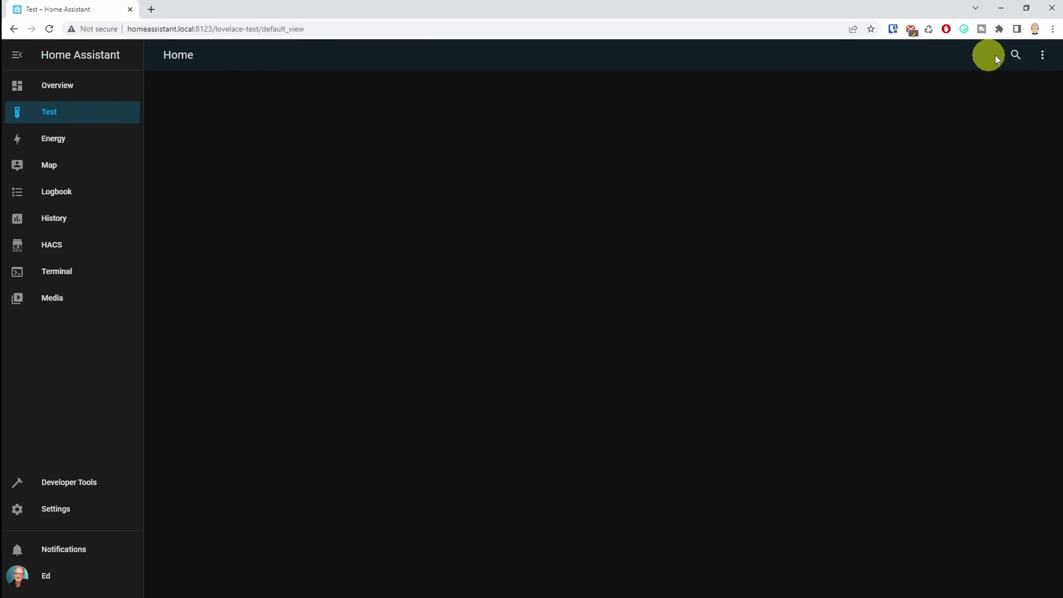
pyautogui.click(1044, 56)
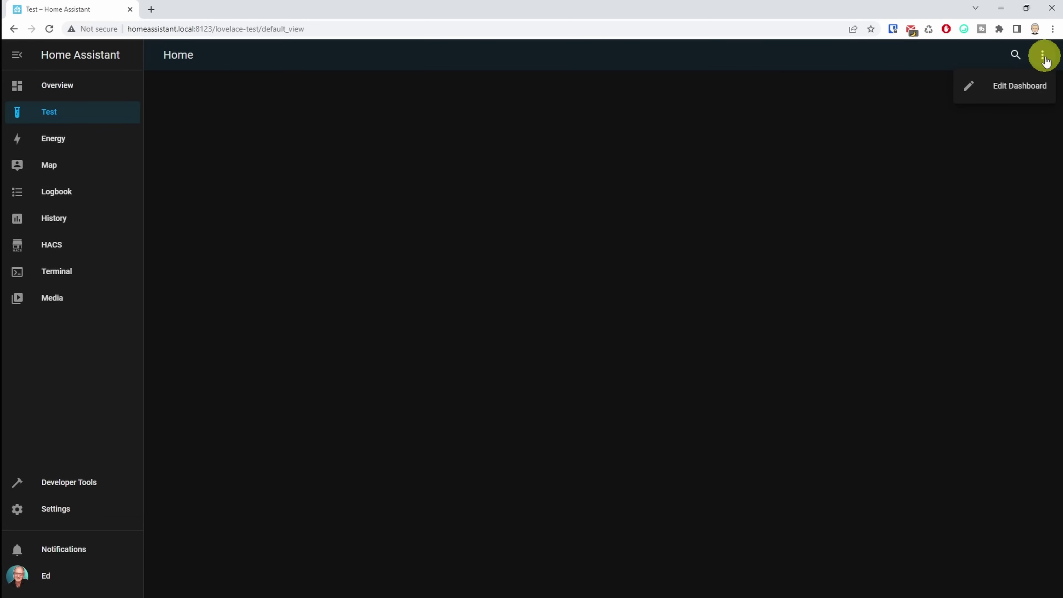
pyautogui.click(1016, 86)
pyautogui.click(1023, 114)
pyautogui.click(450, 124)
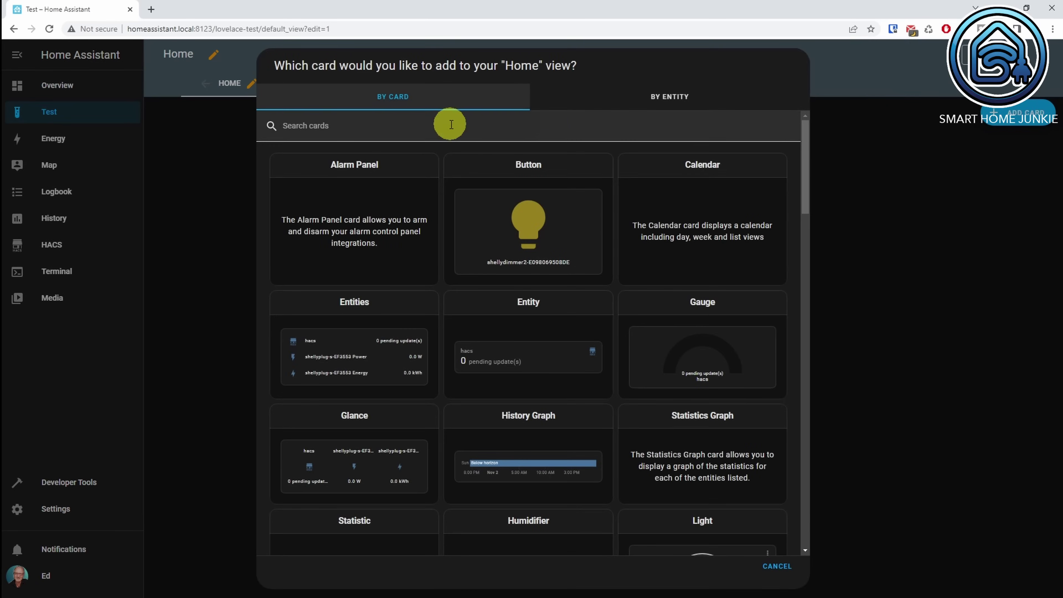
pyautogui.write('min')
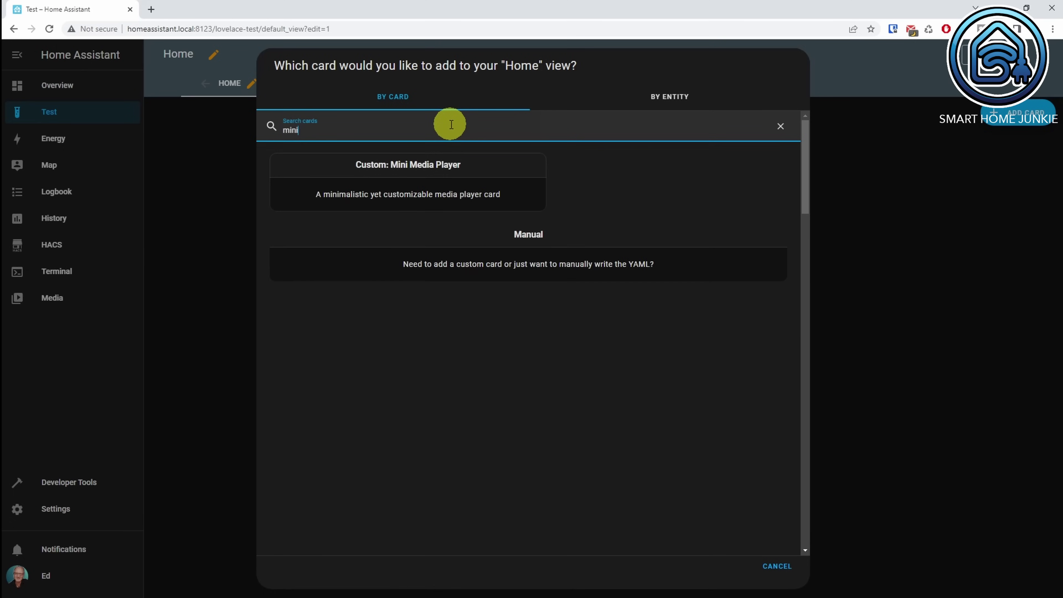
pyautogui.write('i')
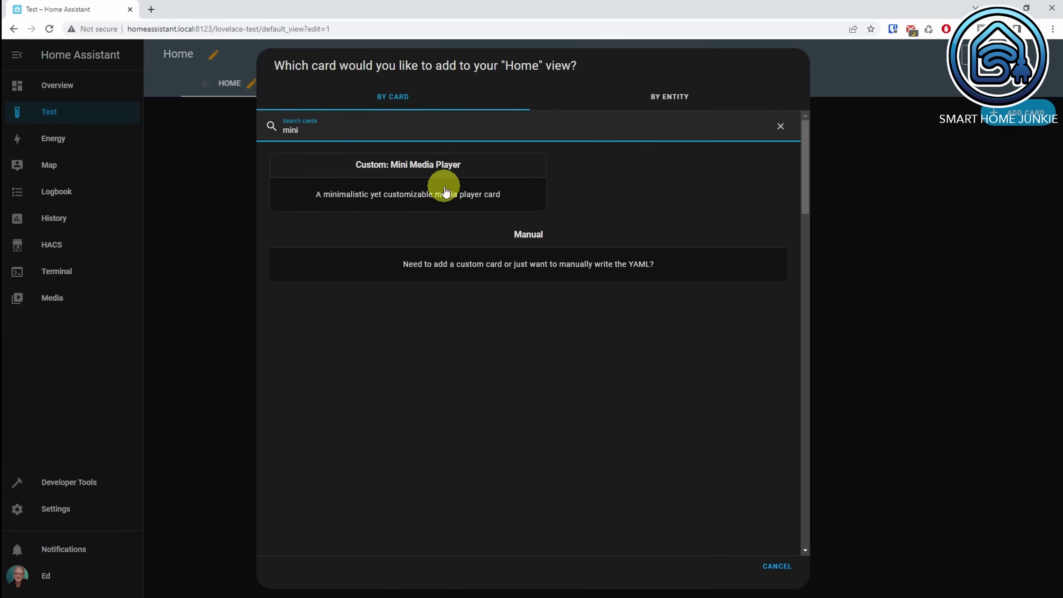
pyautogui.click(444, 189)
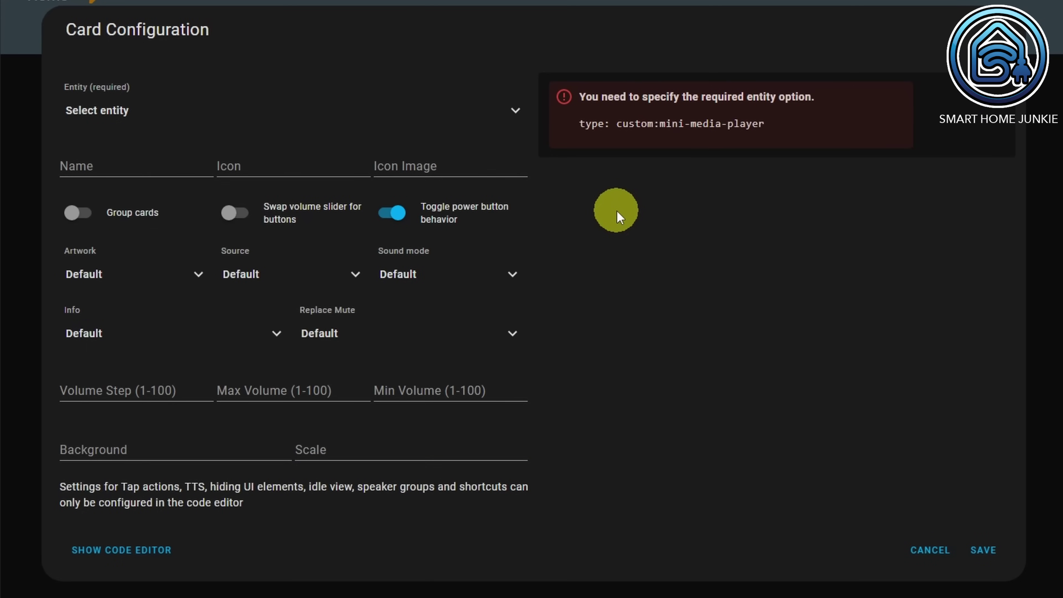
# - Set the card's entity to media_player.chromecast_audio, its name to Harman Kardon and its icon to mdi:radio
pyautogui.click(509, 105)
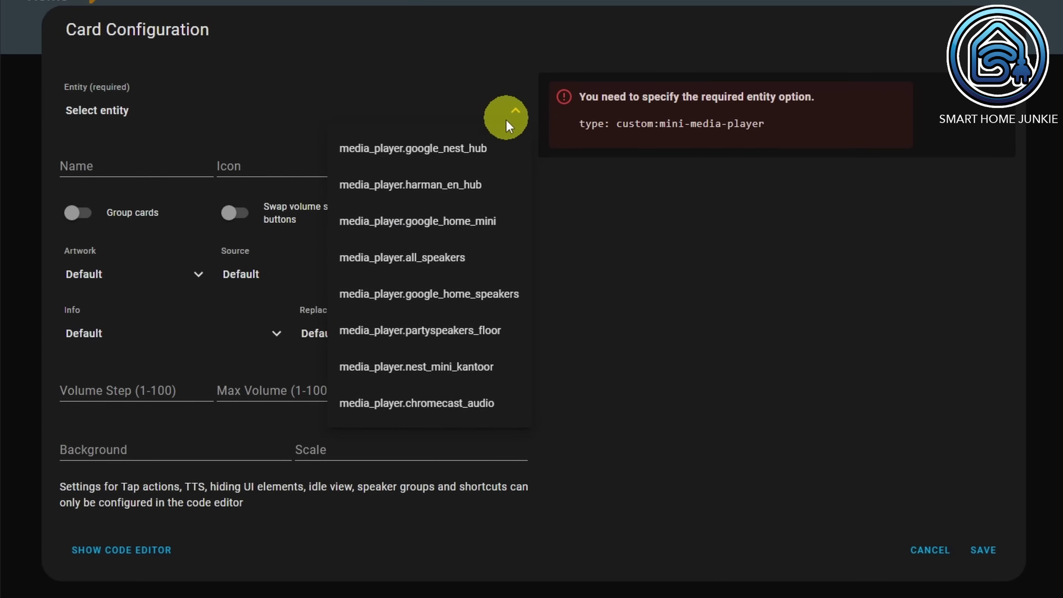
pyautogui.click(470, 404)
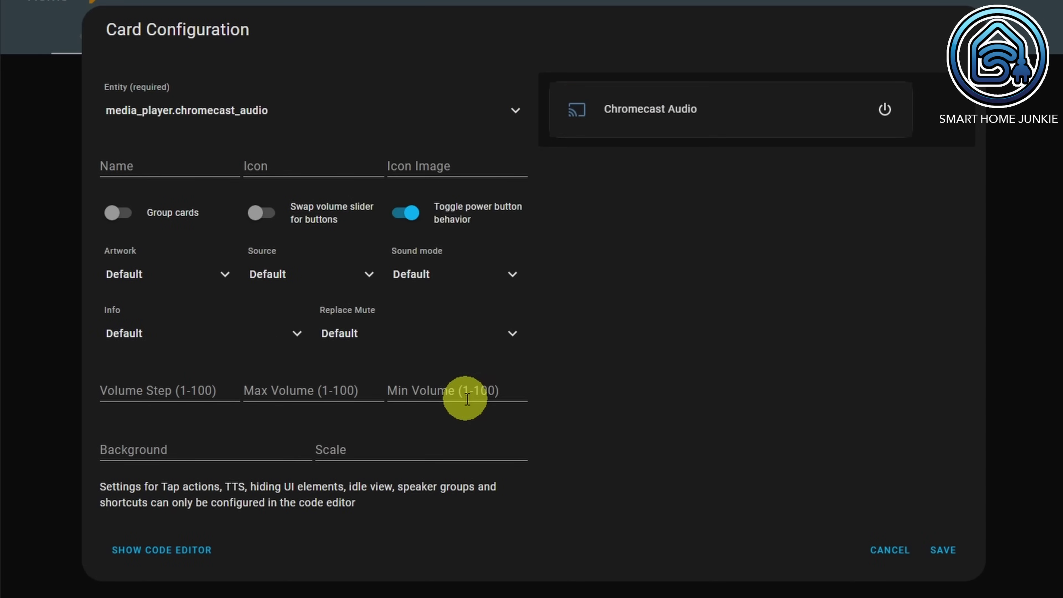
pyautogui.click(204, 168)
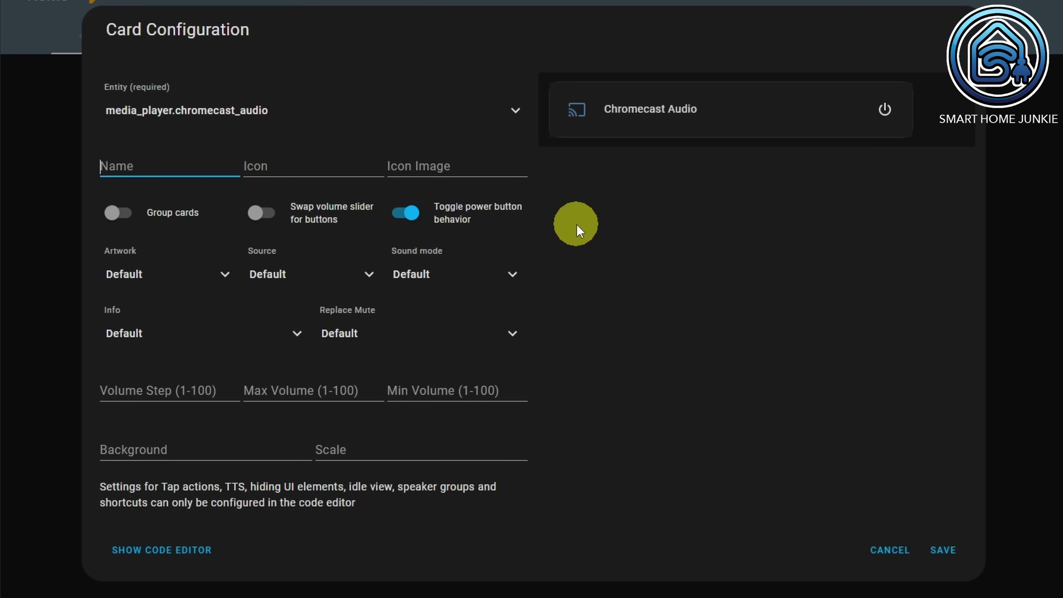
pyautogui.write('Harman Kardon')
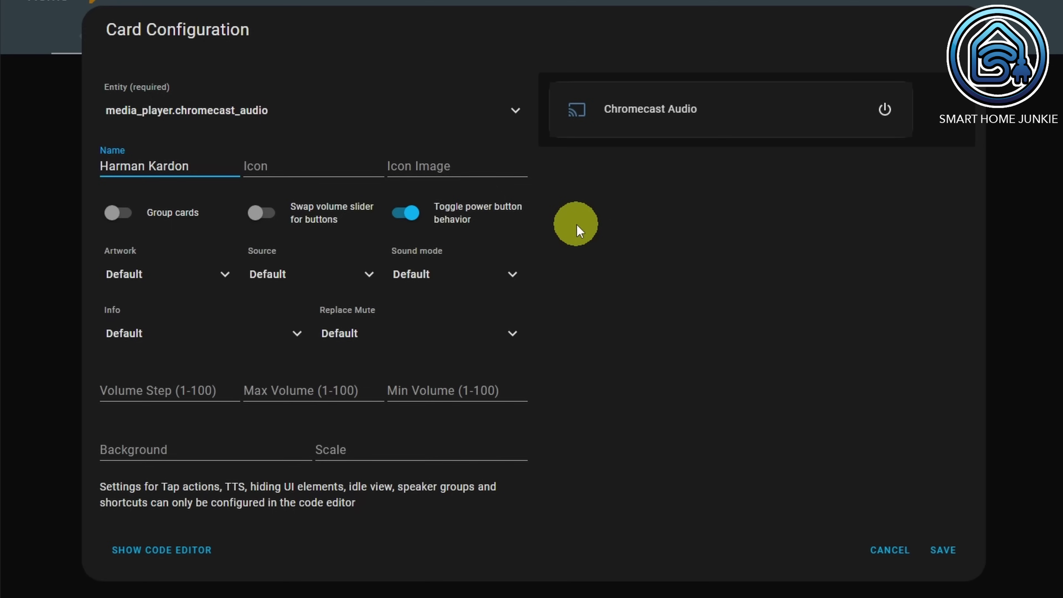
pyautogui.click(310, 166)
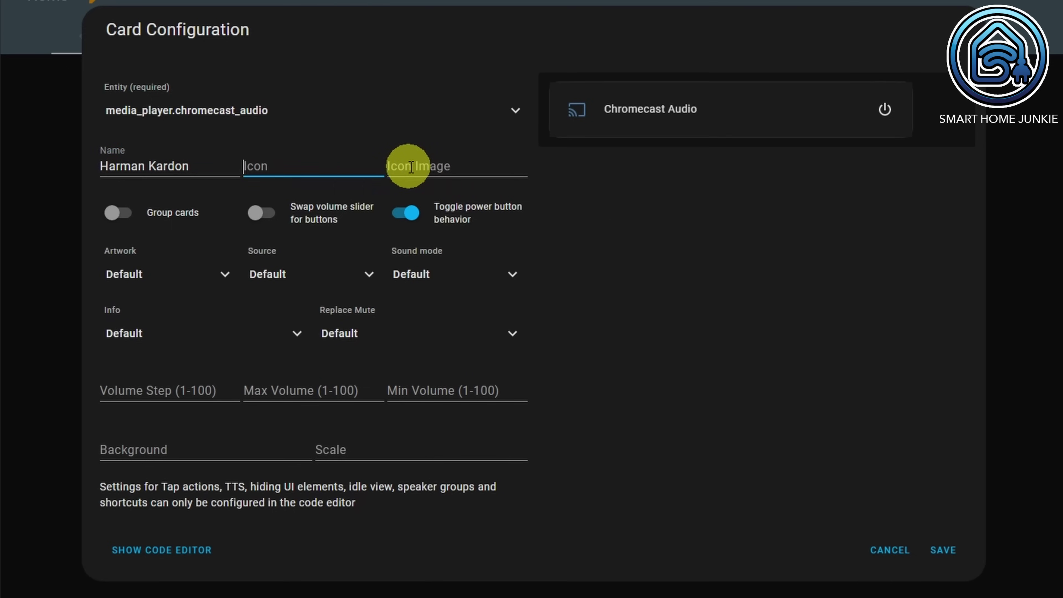
pyautogui.write('mdi:radio')
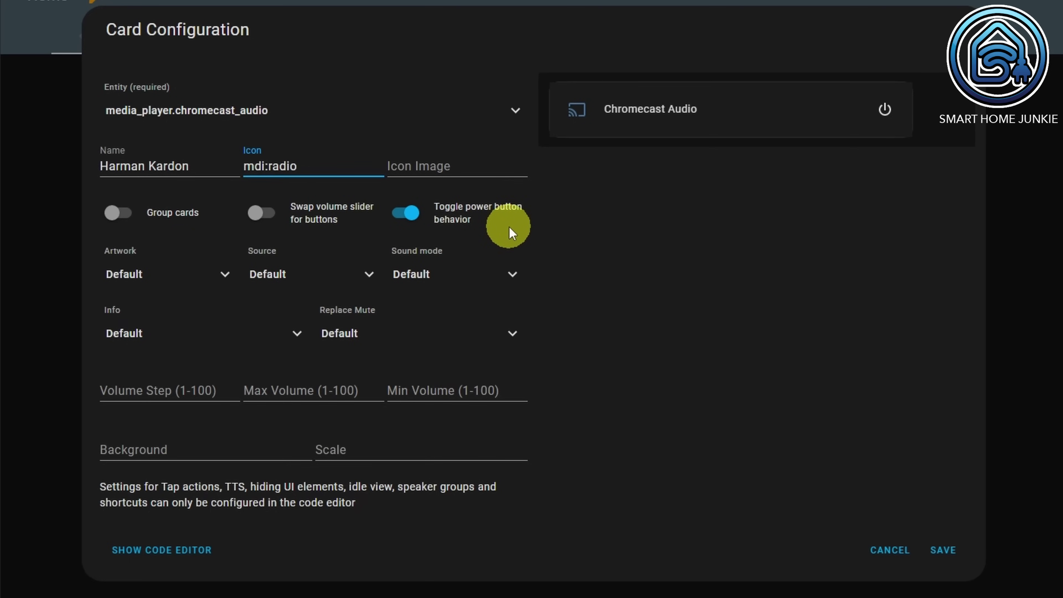
pyautogui.click(472, 236)
# - Set the card's artwork to cover, and its source and sound mode to full
pyautogui.click(223, 274)
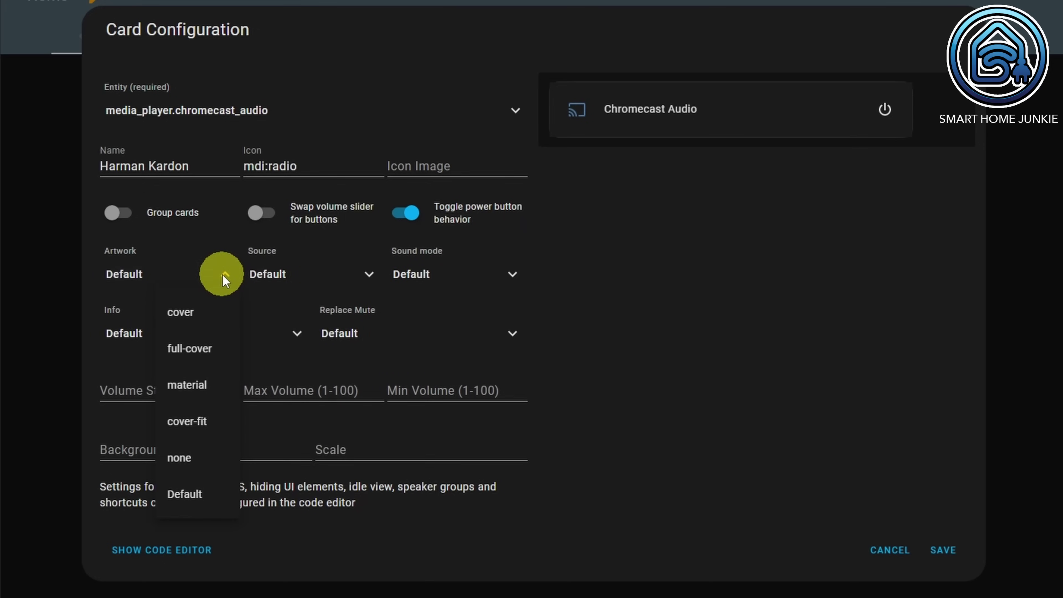
pyautogui.click(183, 324)
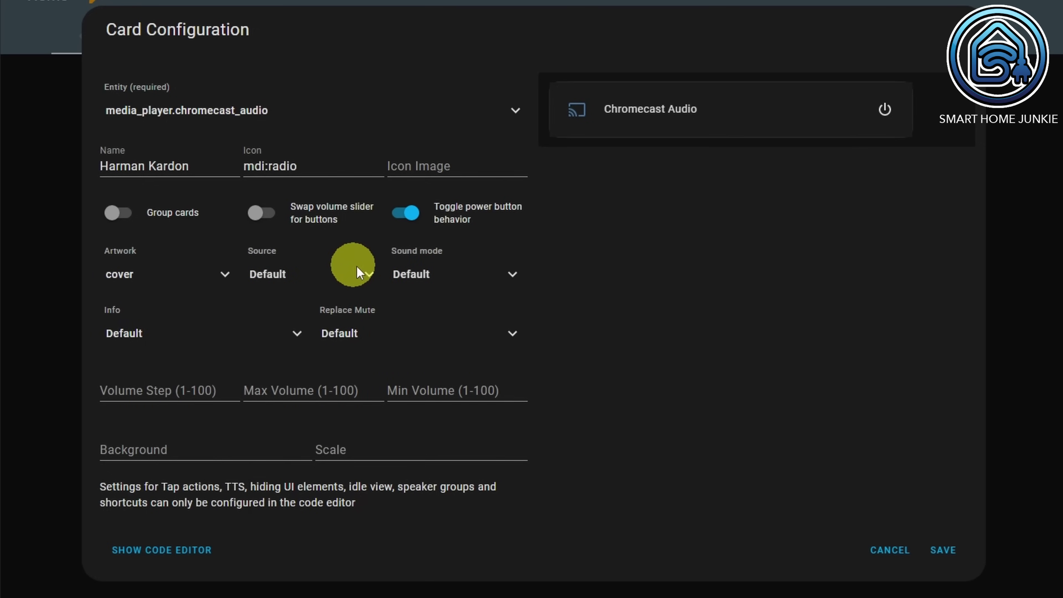
pyautogui.click(372, 275)
pyautogui.click(332, 348)
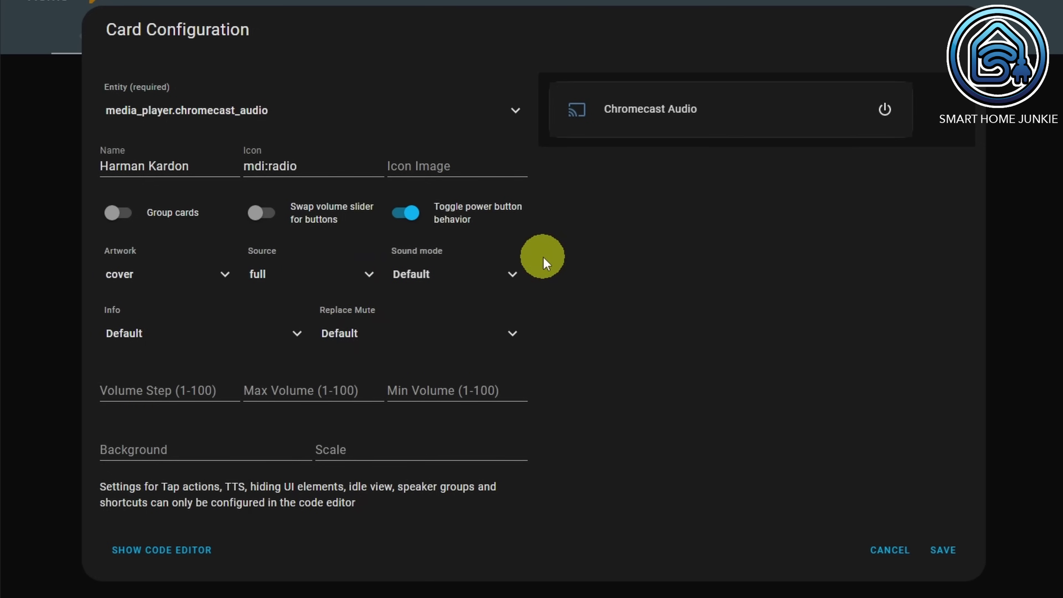
pyautogui.click(513, 273)
pyautogui.click(473, 350)
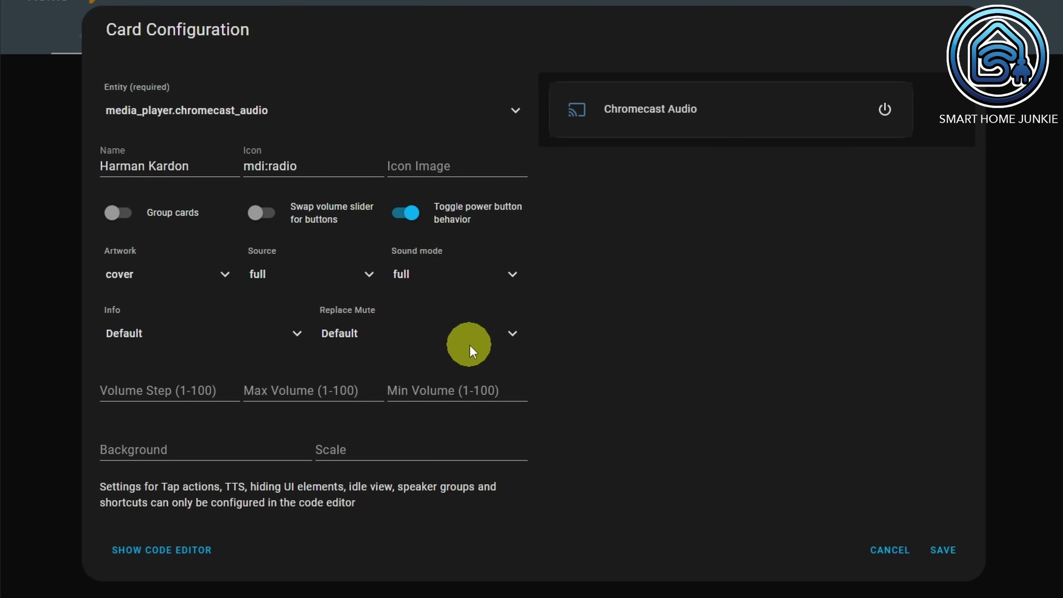
# - Set the card's info to short, leave Replace Mute at Default, and save the card
pyautogui.click(297, 334)
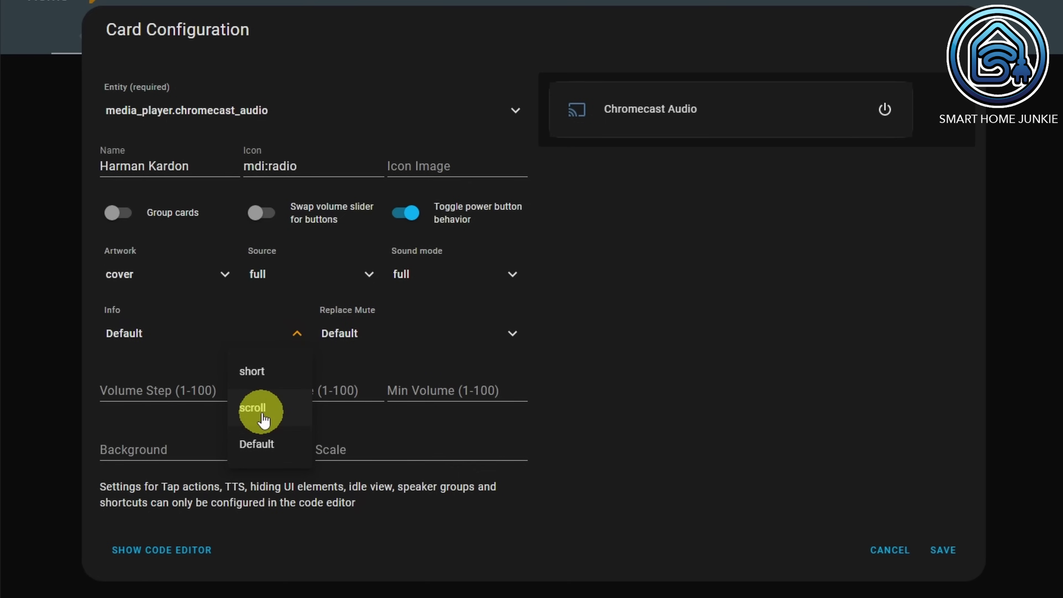
pyautogui.click(262, 372)
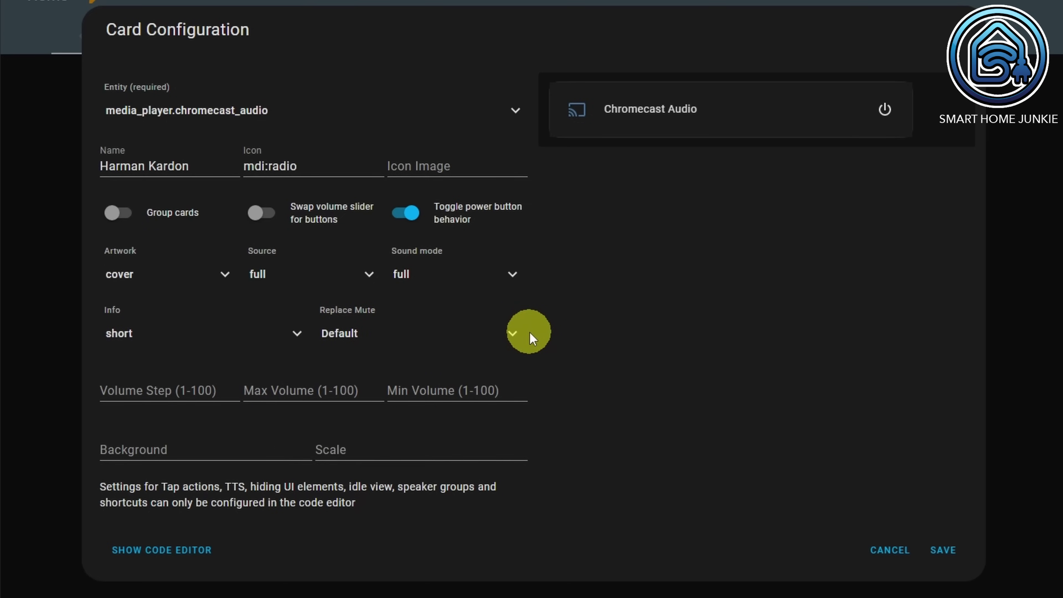
pyautogui.click(514, 332)
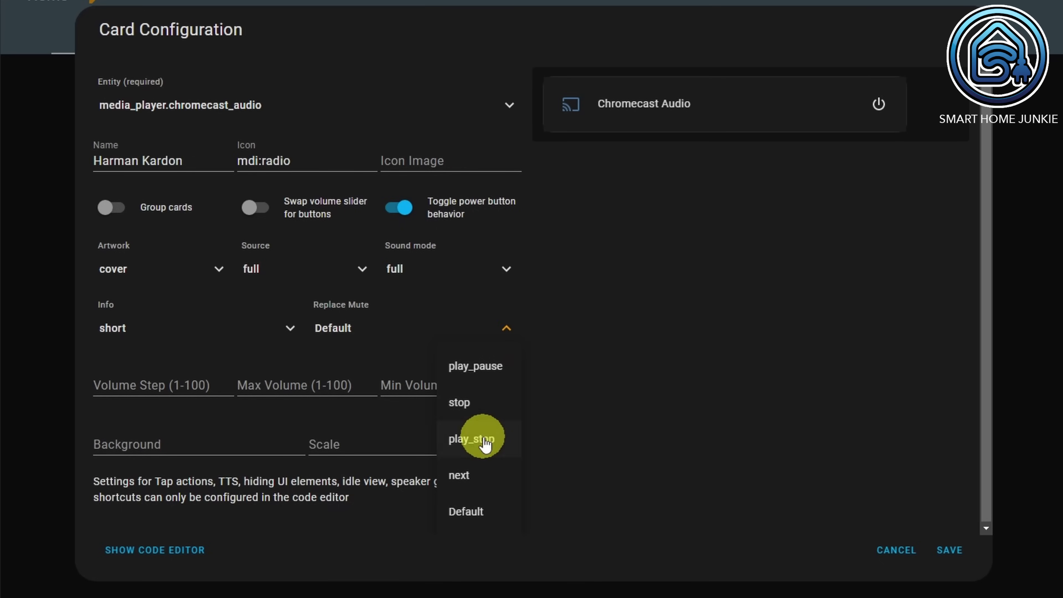
pyautogui.click(511, 328)
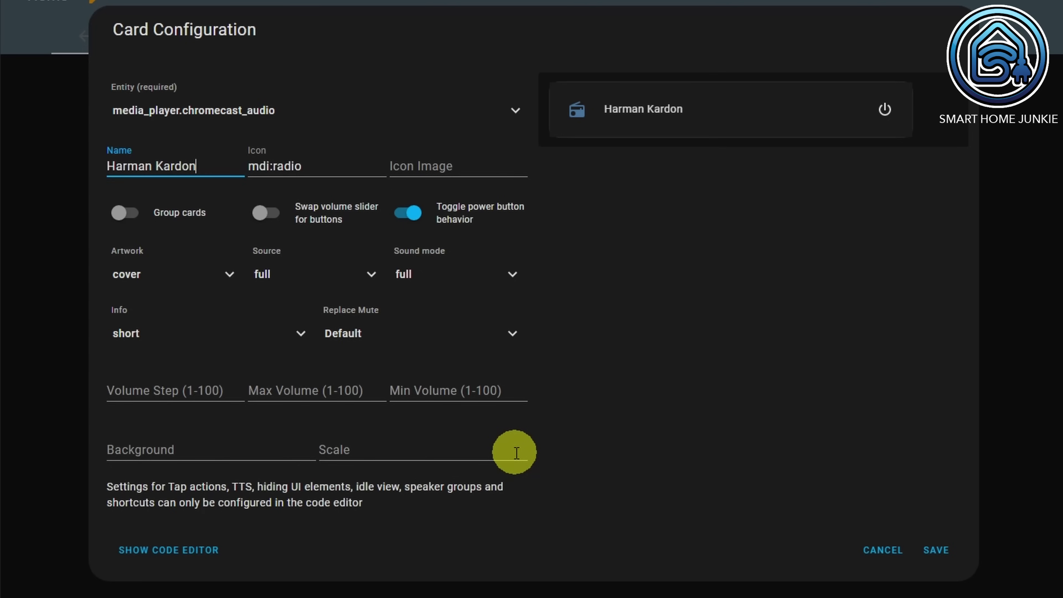
pyautogui.click(936, 549)
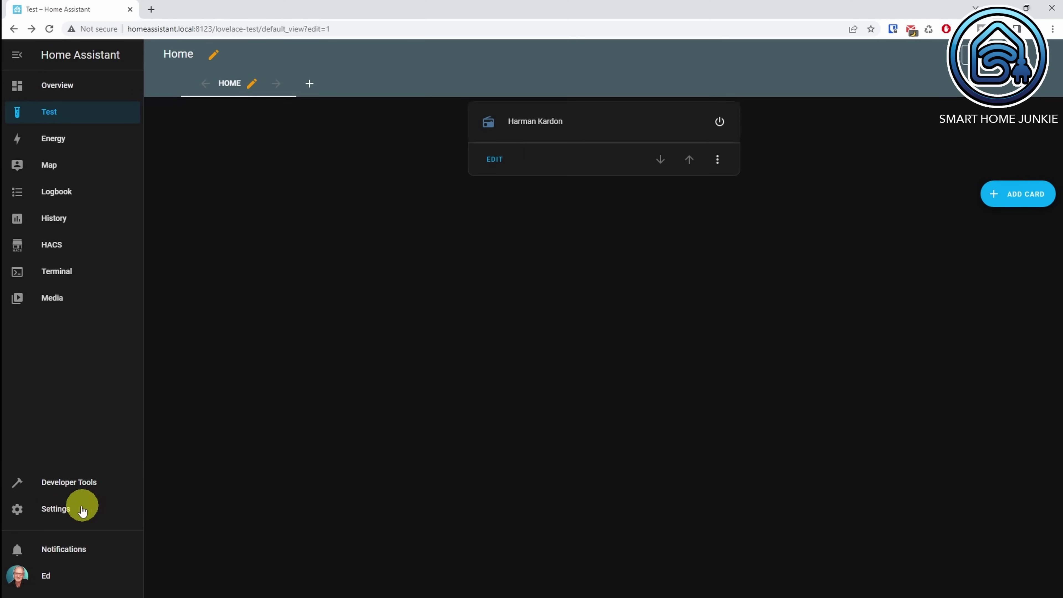
# - Find the Studio Code Server add-on in the Add-on Store and install it
pyautogui.click(70, 510)
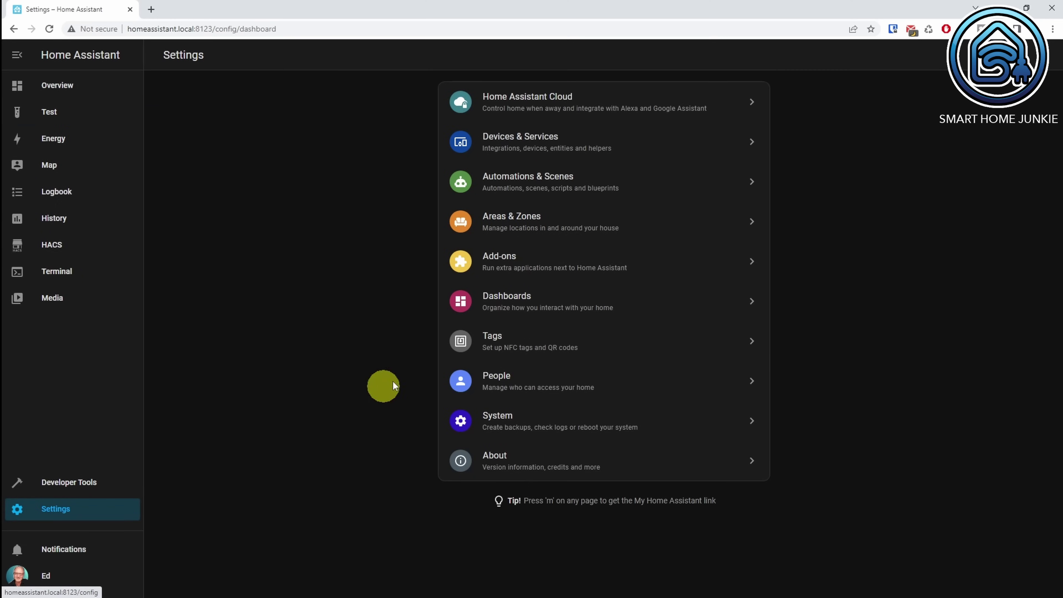
pyautogui.click(515, 273)
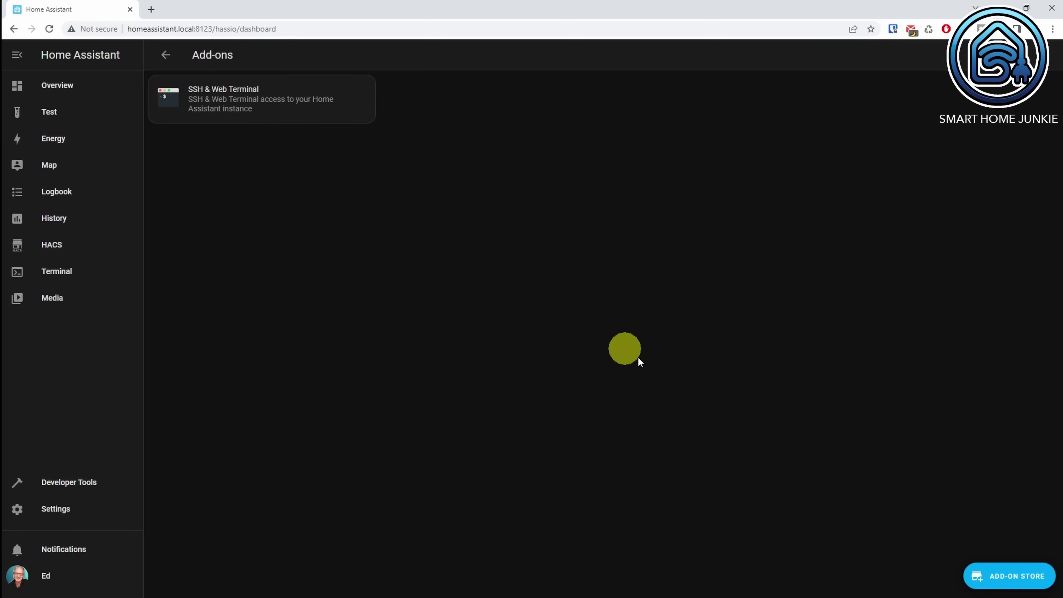
pyautogui.click(1016, 577)
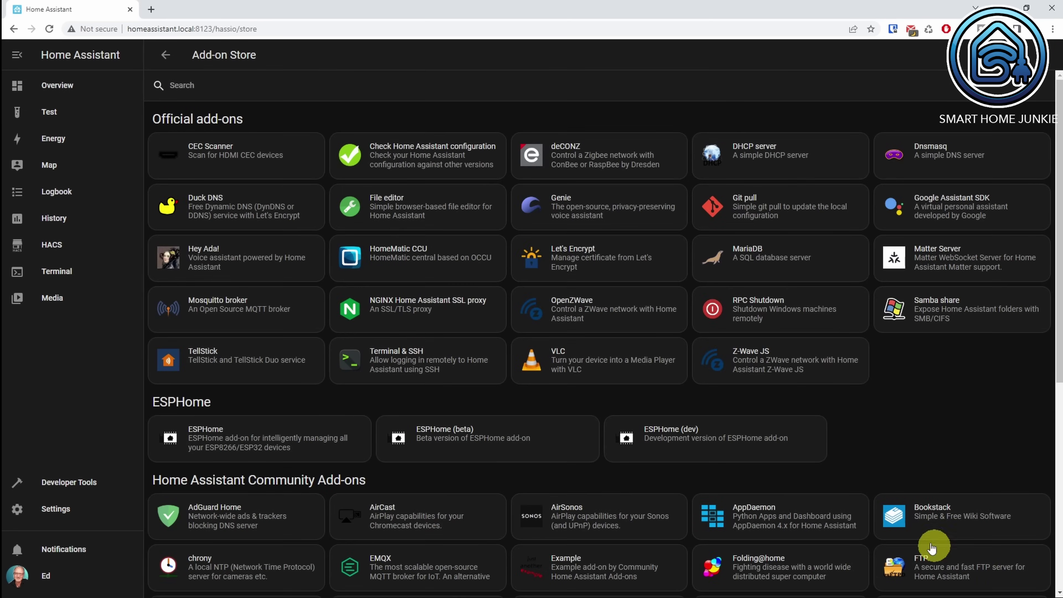
pyautogui.click(245, 92)
pyautogui.click(245, 91)
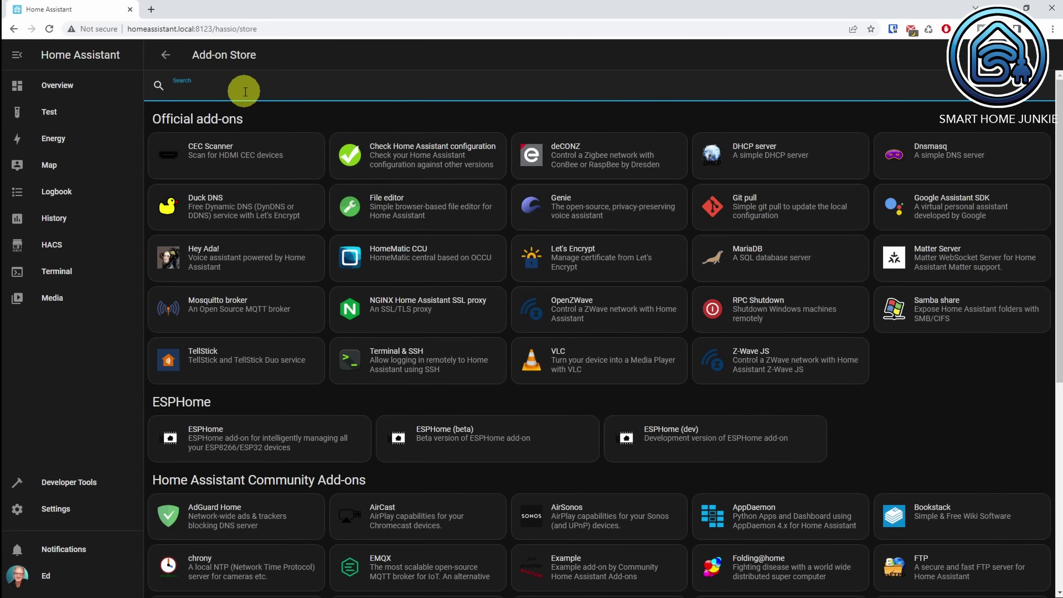
pyautogui.write('tudio')
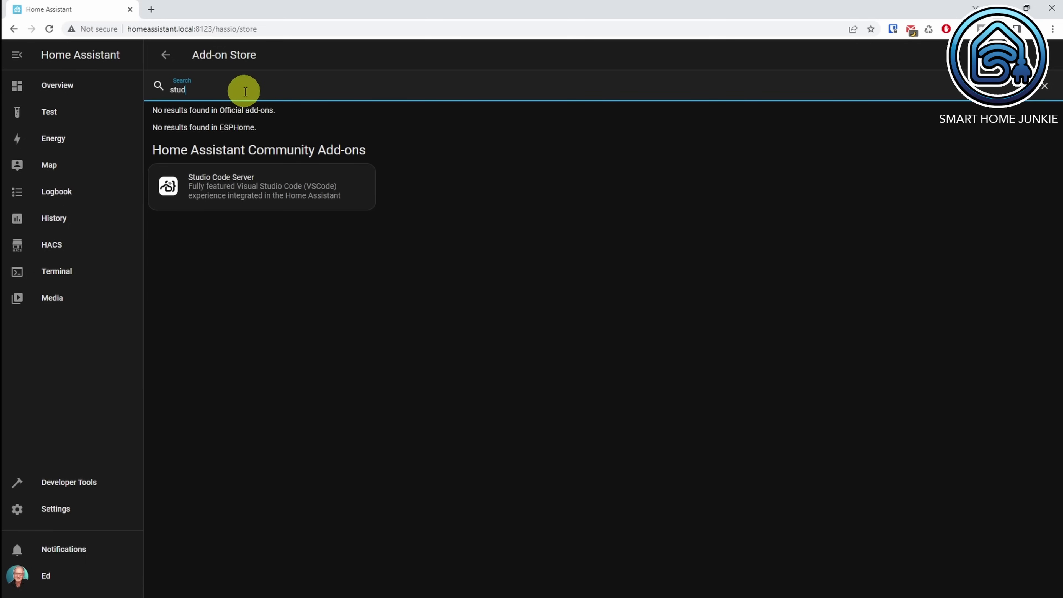
pyautogui.click(267, 182)
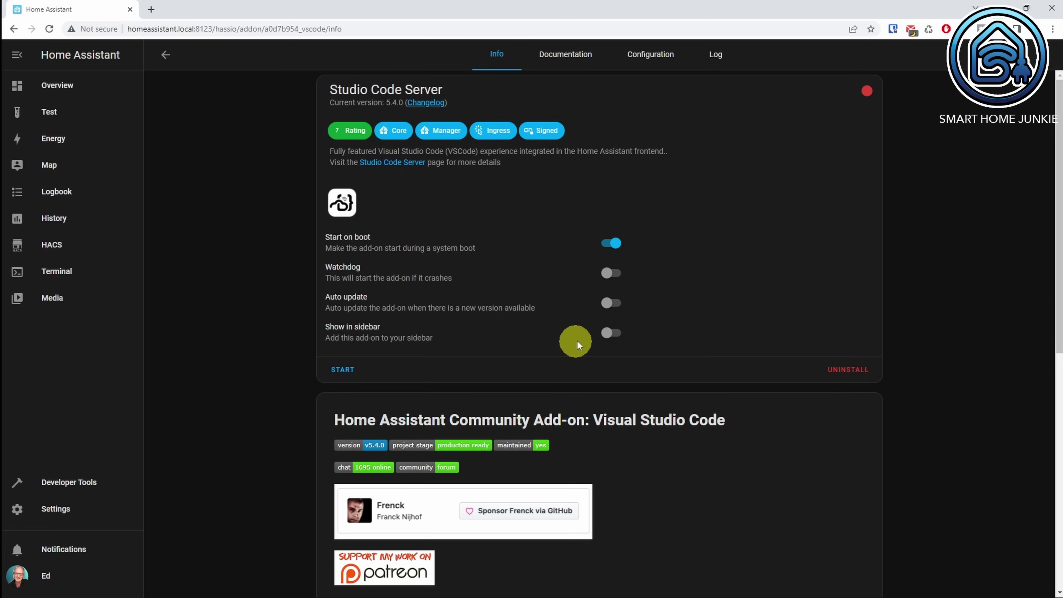
# - Enable Show in sidebar for the Studio Code Server add-on and start it
pyautogui.click(611, 333)
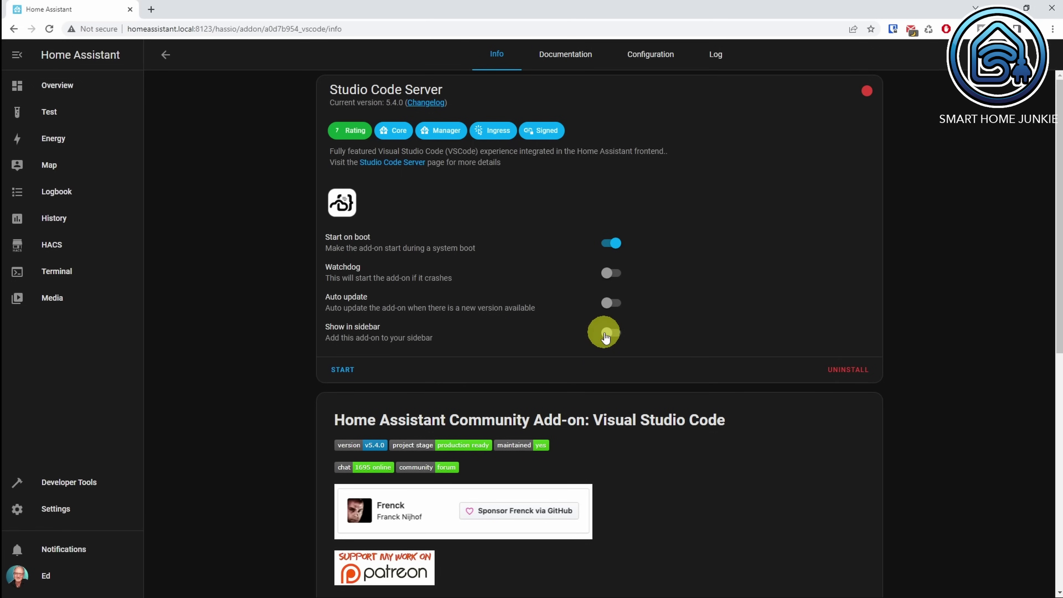
pyautogui.click(356, 371)
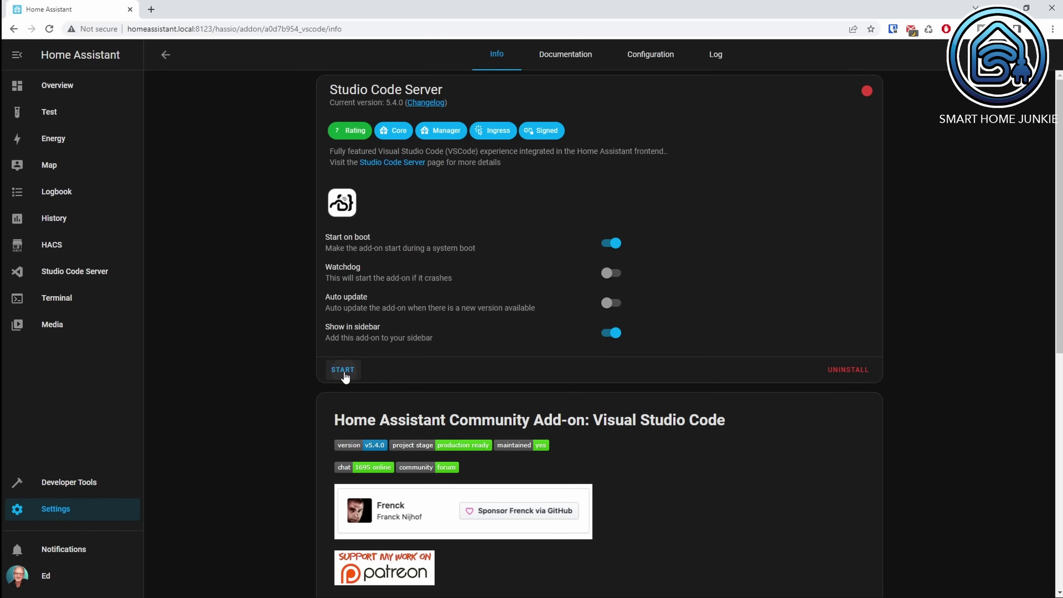
pyautogui.click(374, 371)
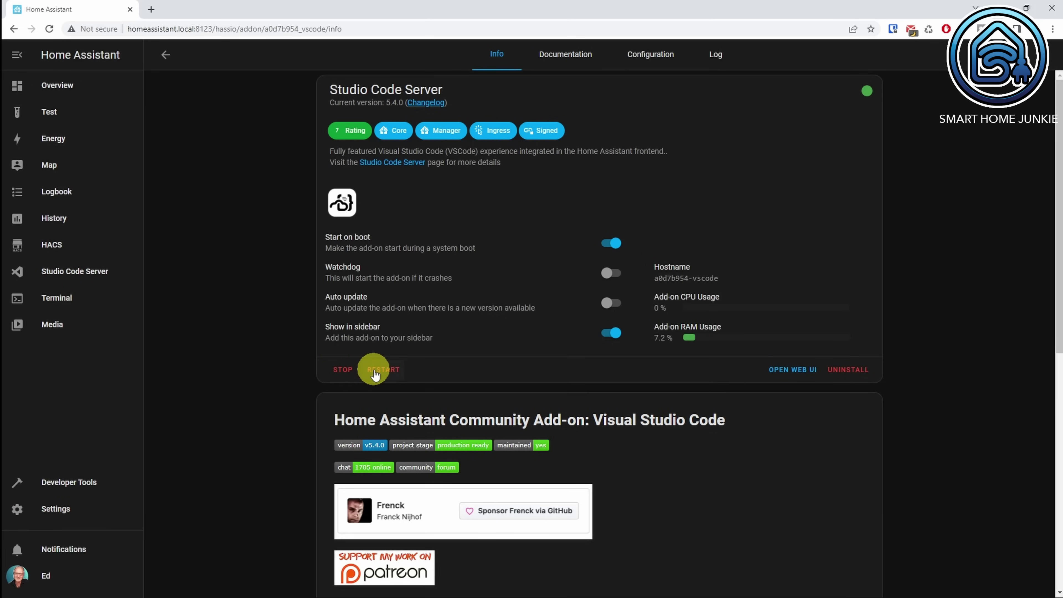
# - Open Studio Code Server and create a folder named radio inside the www folder
pyautogui.click(90, 270)
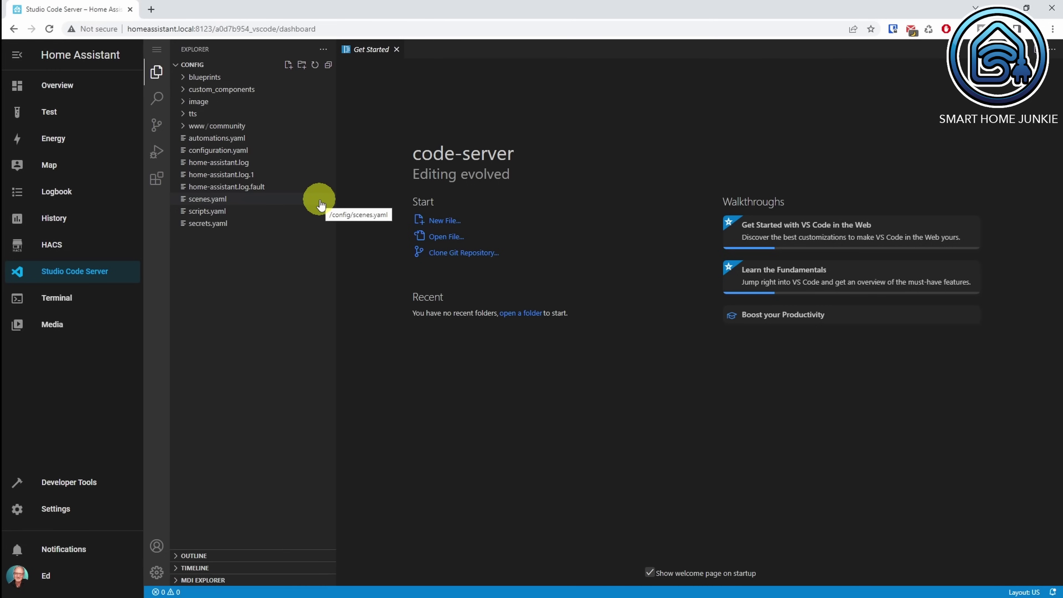
pyautogui.click(186, 128)
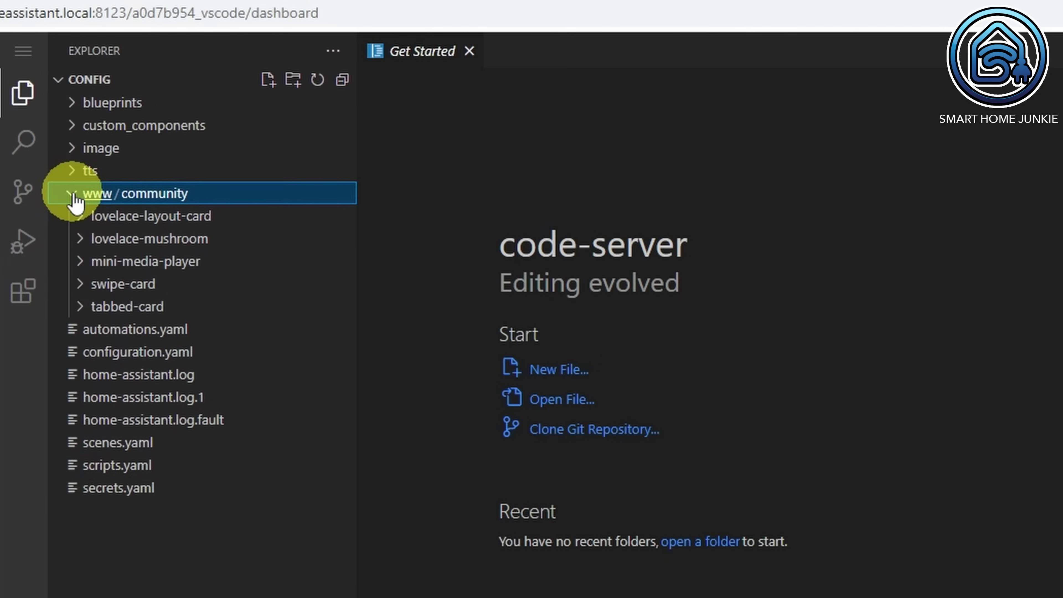
pyautogui.click(95, 202)
pyautogui.click(97, 203)
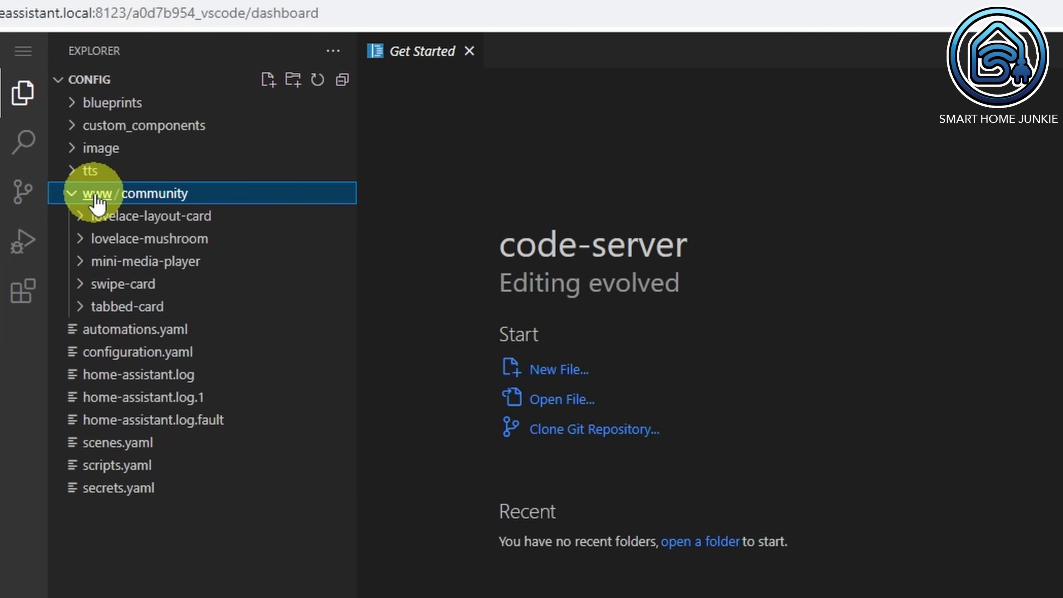
pyautogui.click(293, 80)
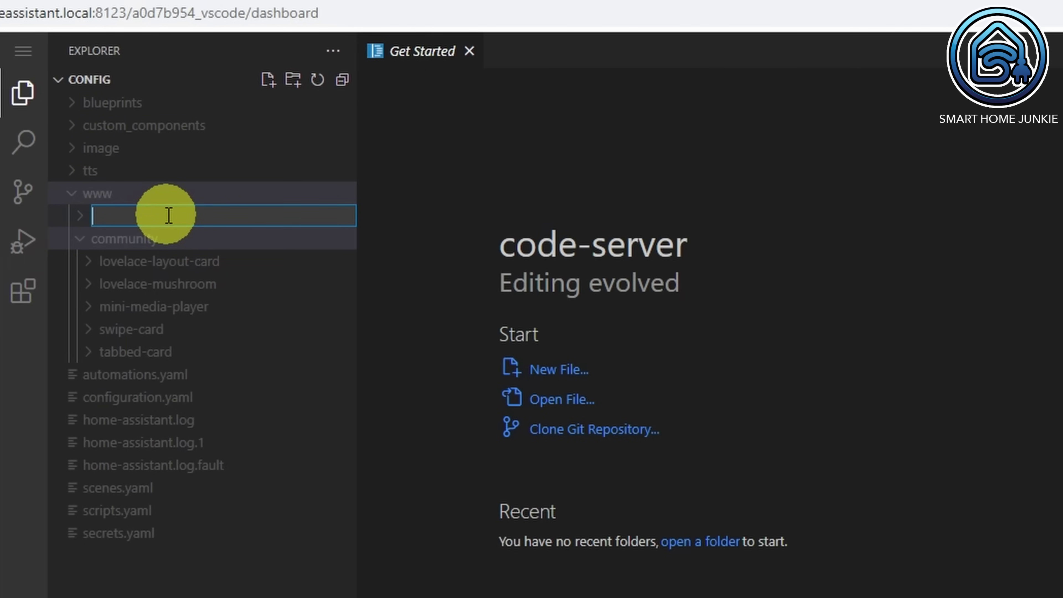
pyautogui.write('radio')
pyautogui.press('Return')
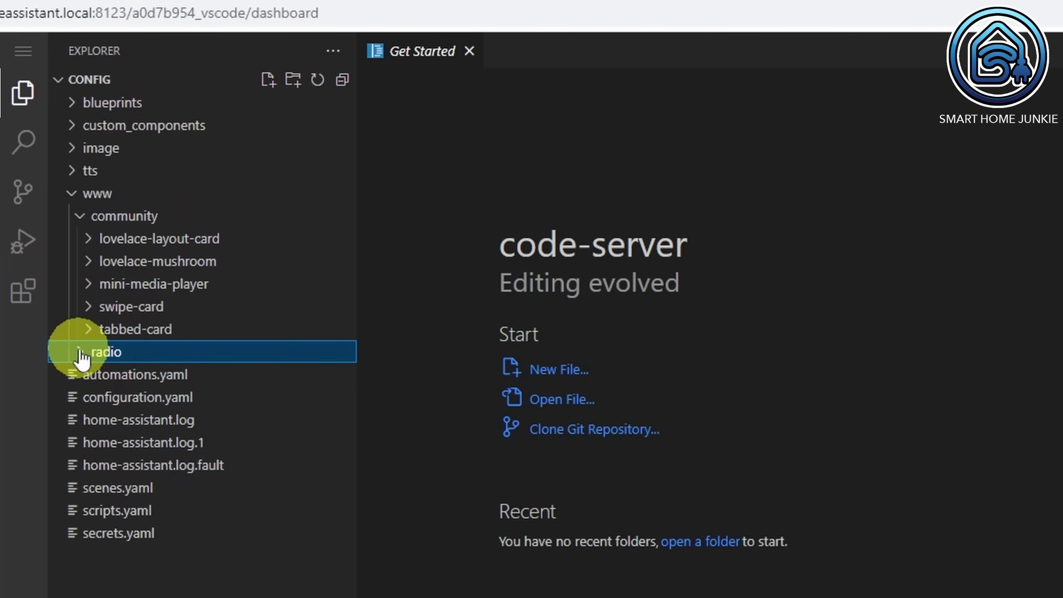
# - Copy radiobackground.jpg from the local radio folder on the computer into the server's www/radio folder
pyautogui.click(85, 219)
pyautogui.click(117, 247)
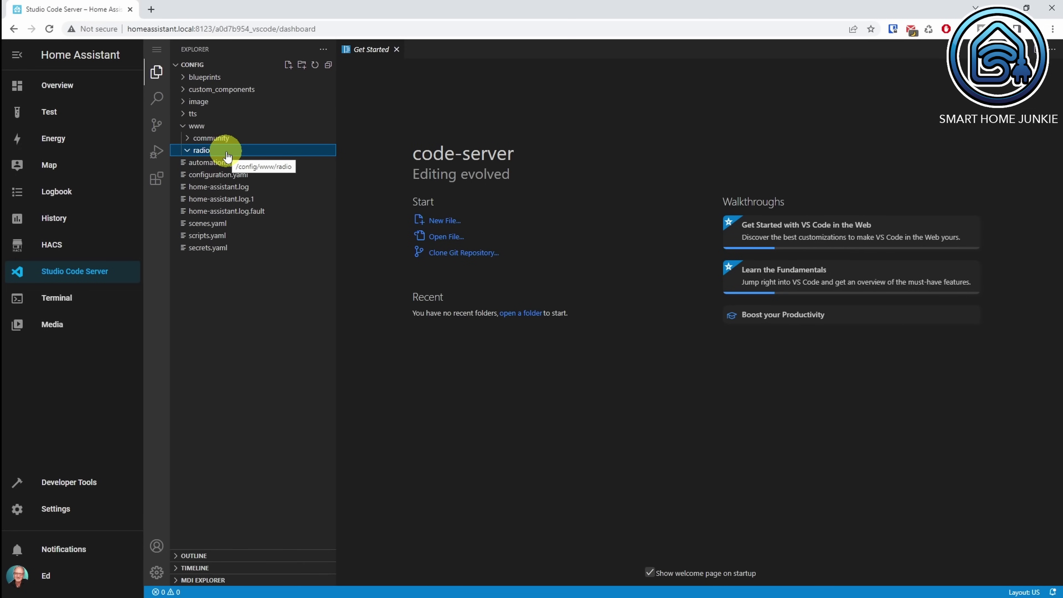
pyautogui.moveTo(359, 276); pyautogui.dragTo(754, 169)
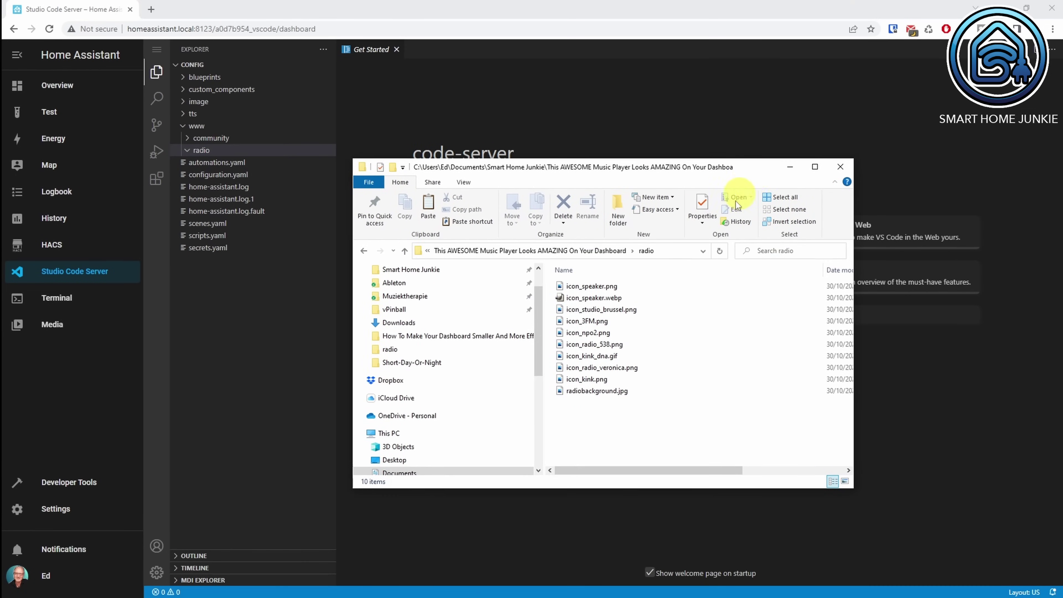
pyautogui.click(608, 392)
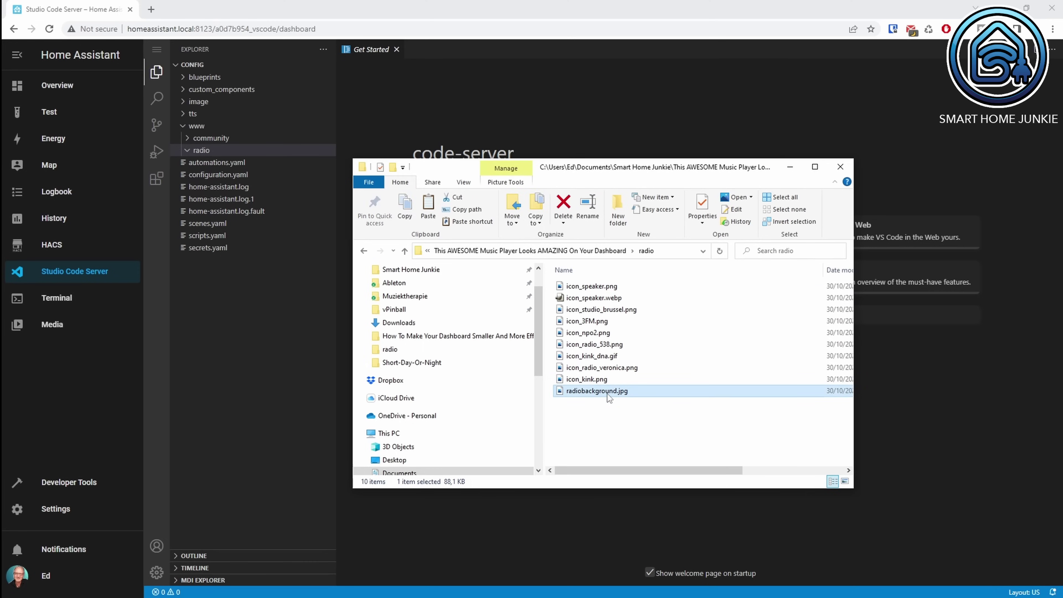
pyautogui.moveTo(608, 394); pyautogui.dragTo(208, 150)
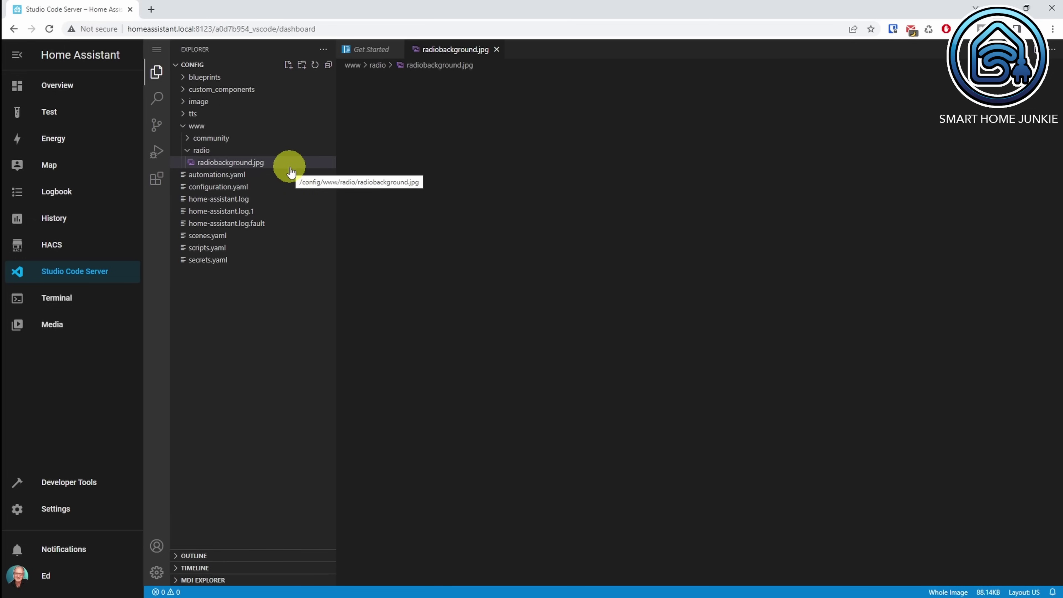
# - Edit the Harman Kardon card on the Test dashboard, set its background to /local/radio/radiobackground.jpg and save it
pyautogui.click(47, 112)
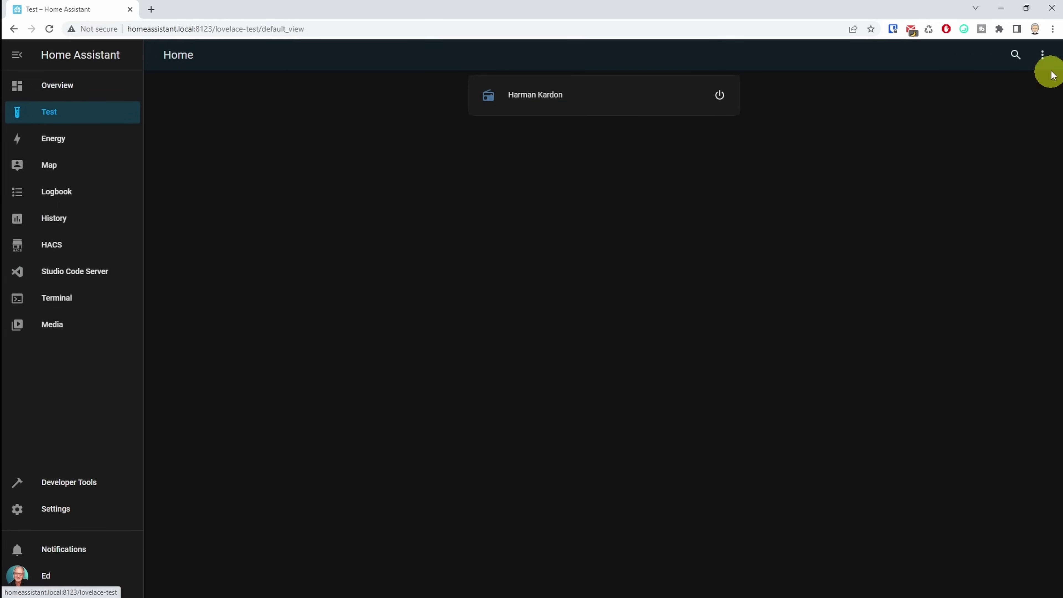
pyautogui.click(1043, 57)
pyautogui.click(1028, 93)
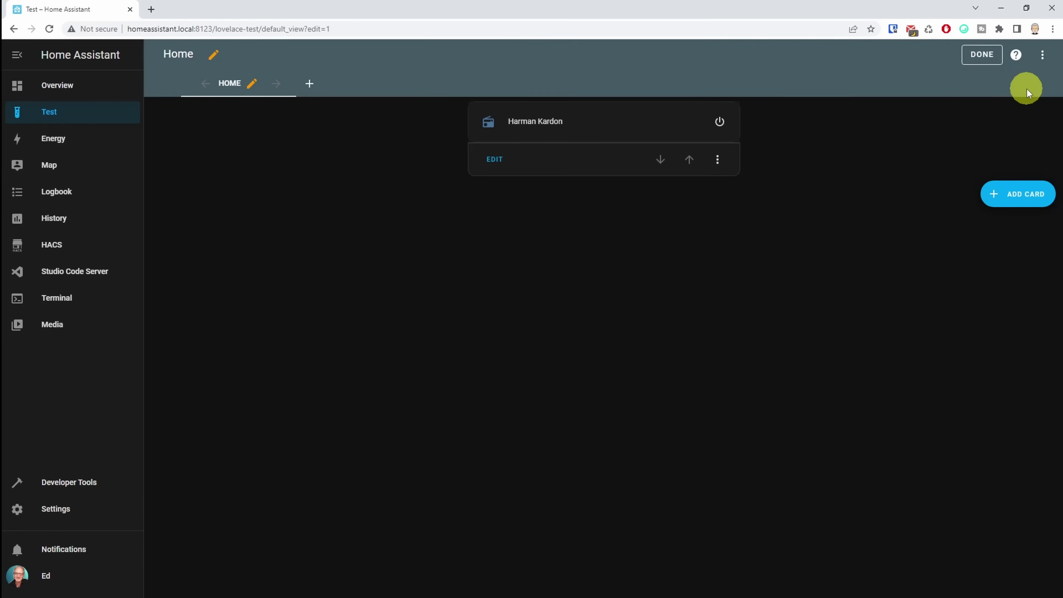
pyautogui.click(495, 161)
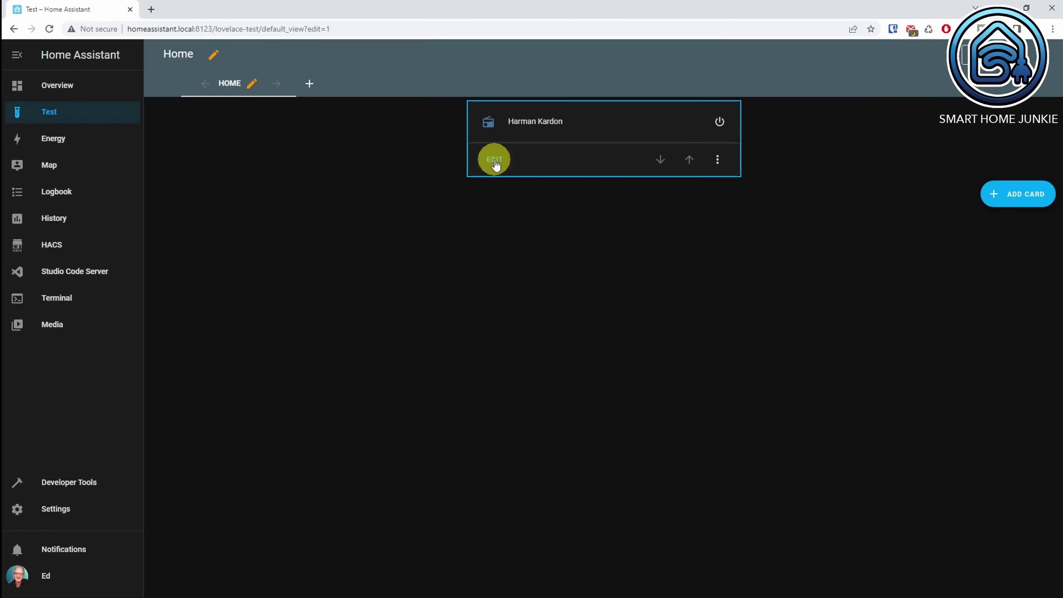
pyautogui.click(495, 160)
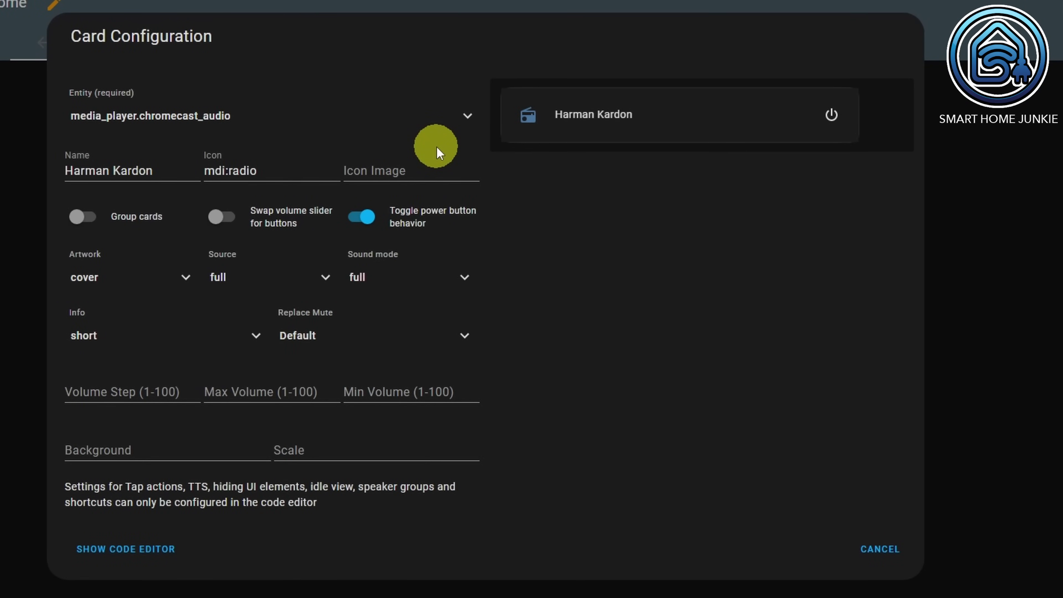
pyautogui.click(156, 450)
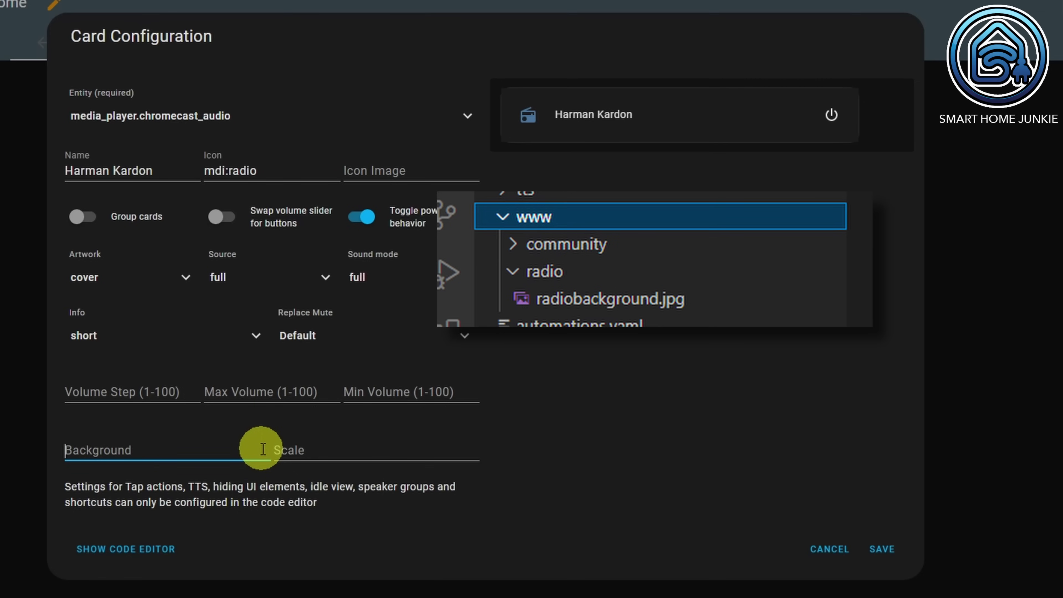
pyautogui.write('/local')
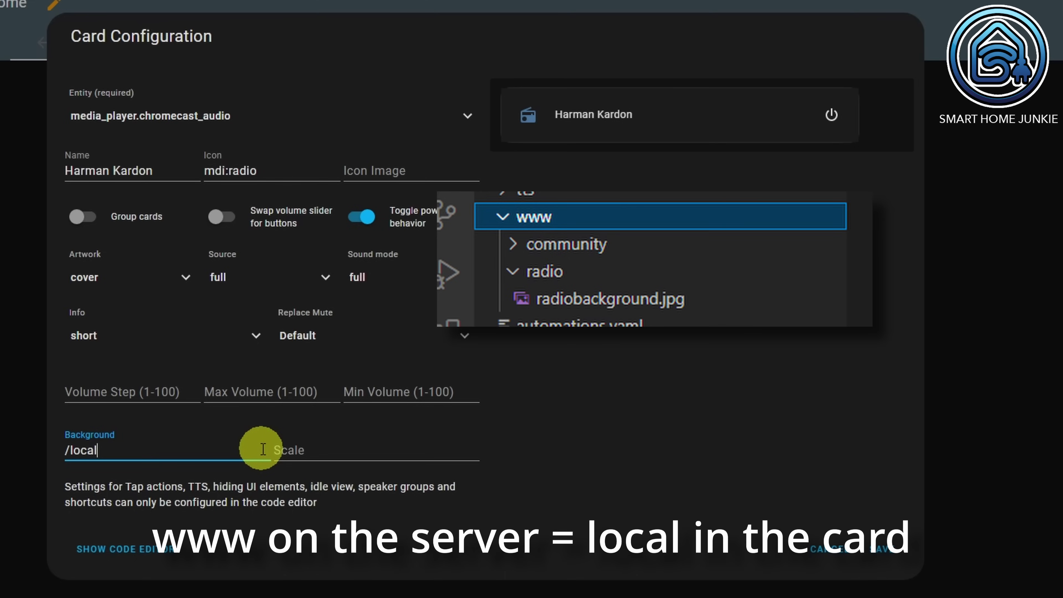
pyautogui.write('/radio')
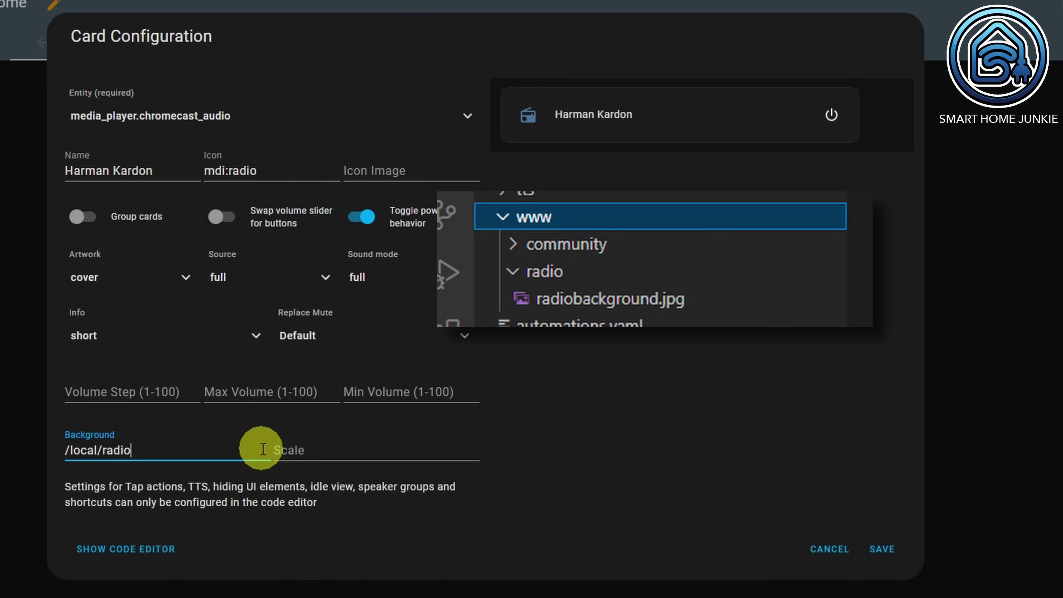
pyautogui.write('/radiobackground')
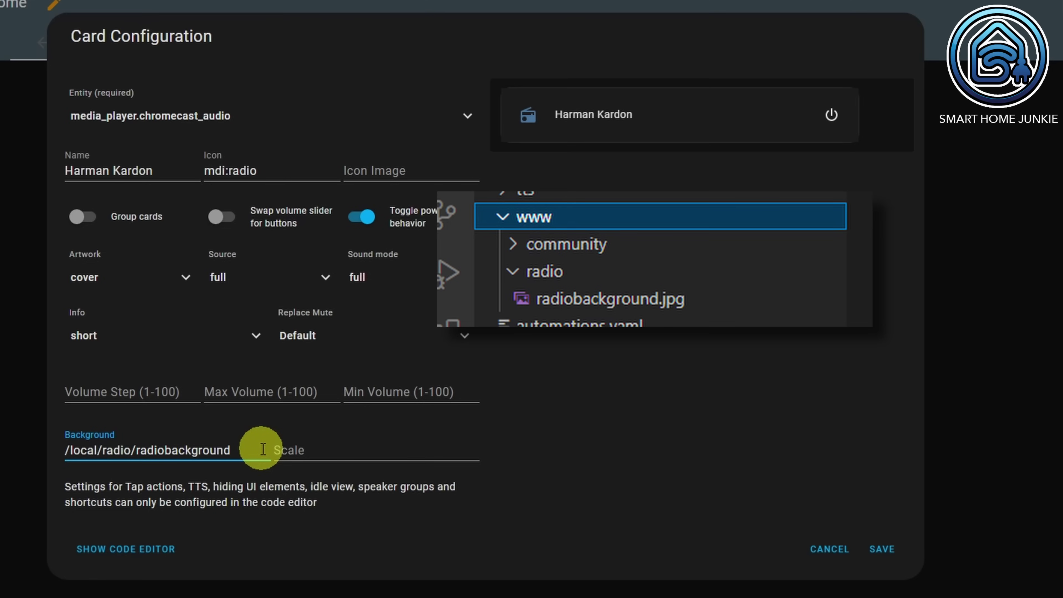
pyautogui.write('.jpg')
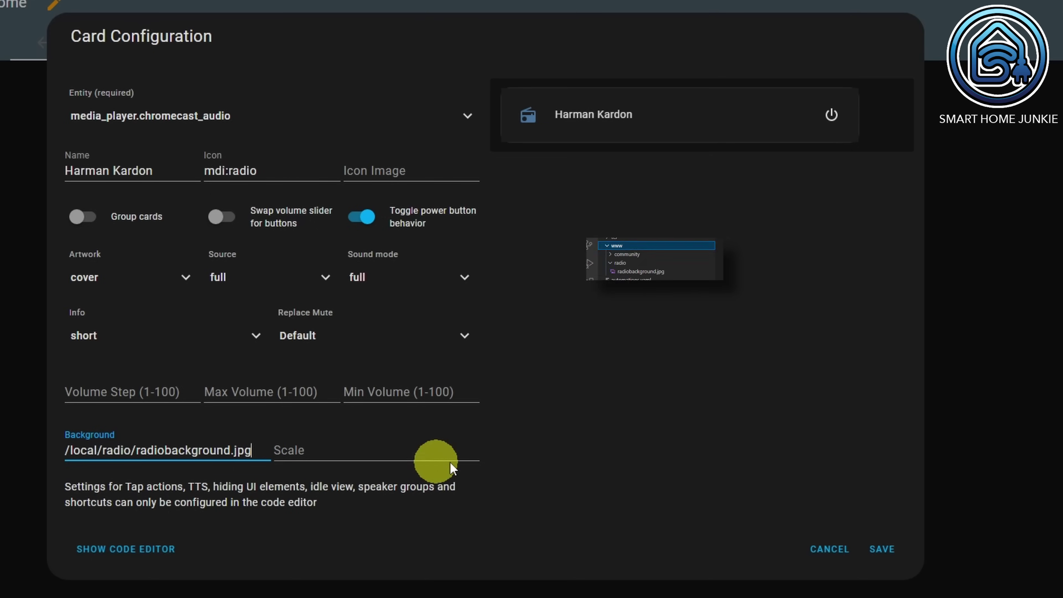
pyautogui.click(880, 549)
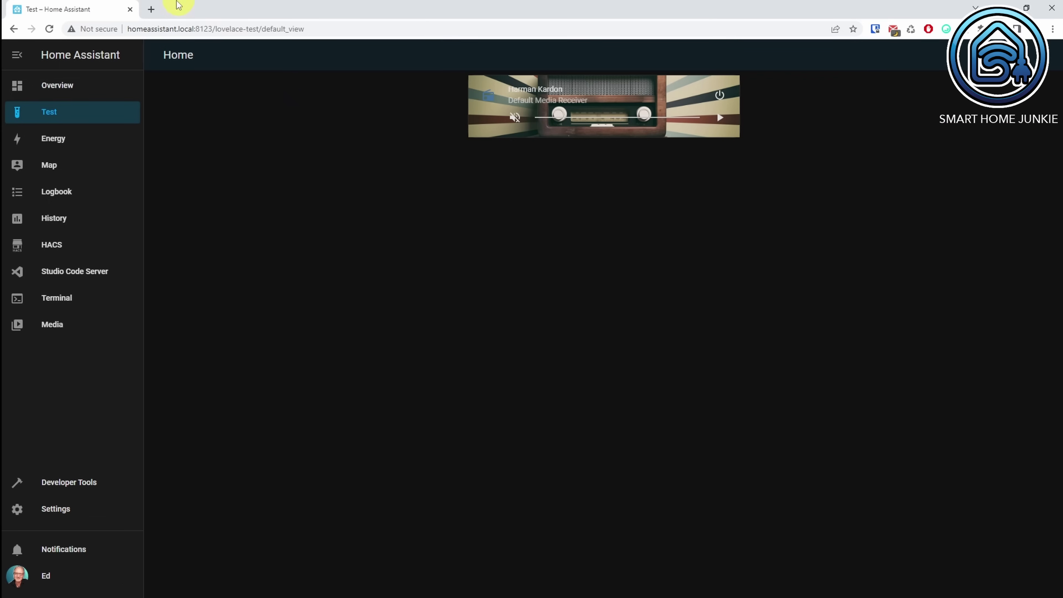
pyautogui.click(152, 9)
pyautogui.write('https://www.radio-browser.info/')
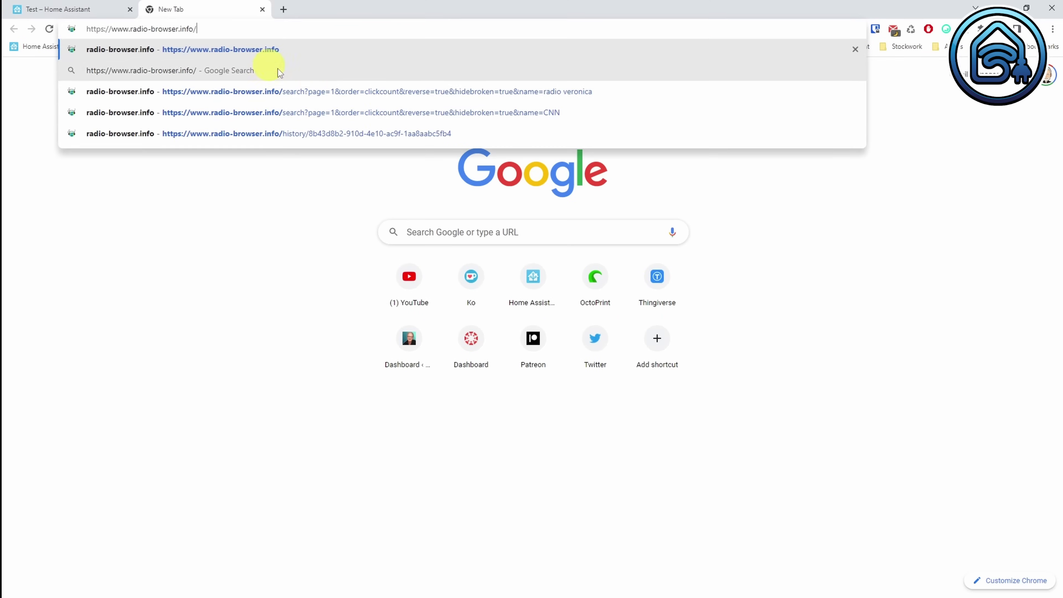
pyautogui.press('Return')
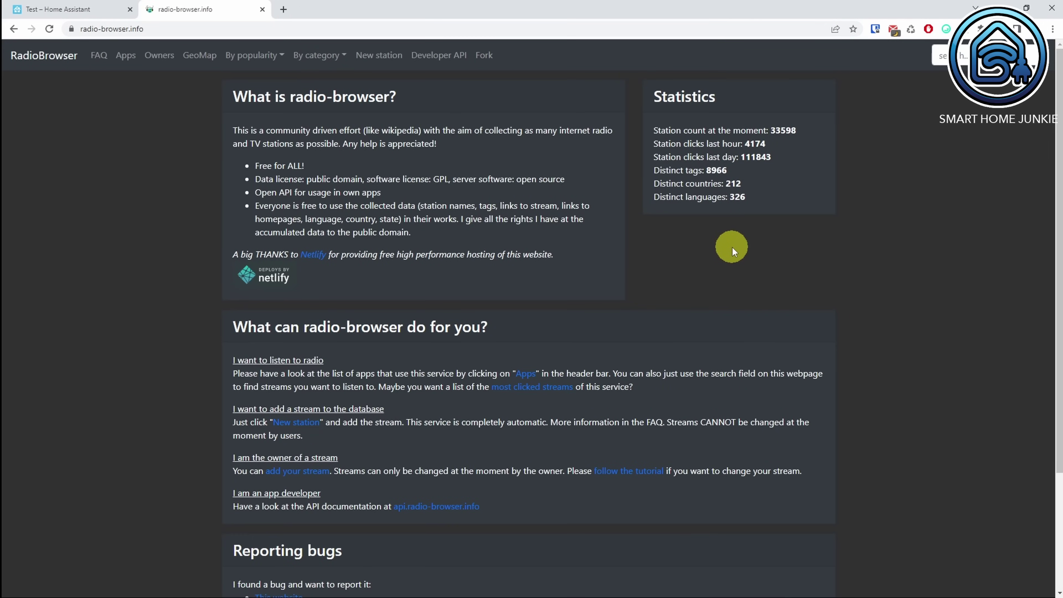
# - Search Radio Browser for the station name Kink DNA, open its details page and select the station ID in the page address
pyautogui.click(979, 54)
pyautogui.click(979, 54)
pyautogui.write('Kink DNA')
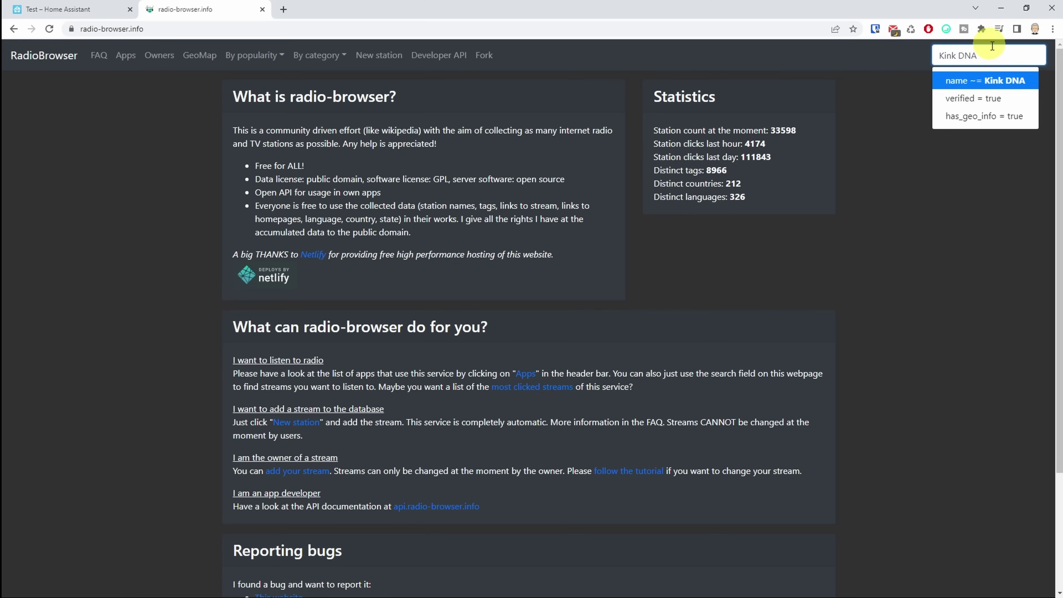
pyautogui.click(1000, 79)
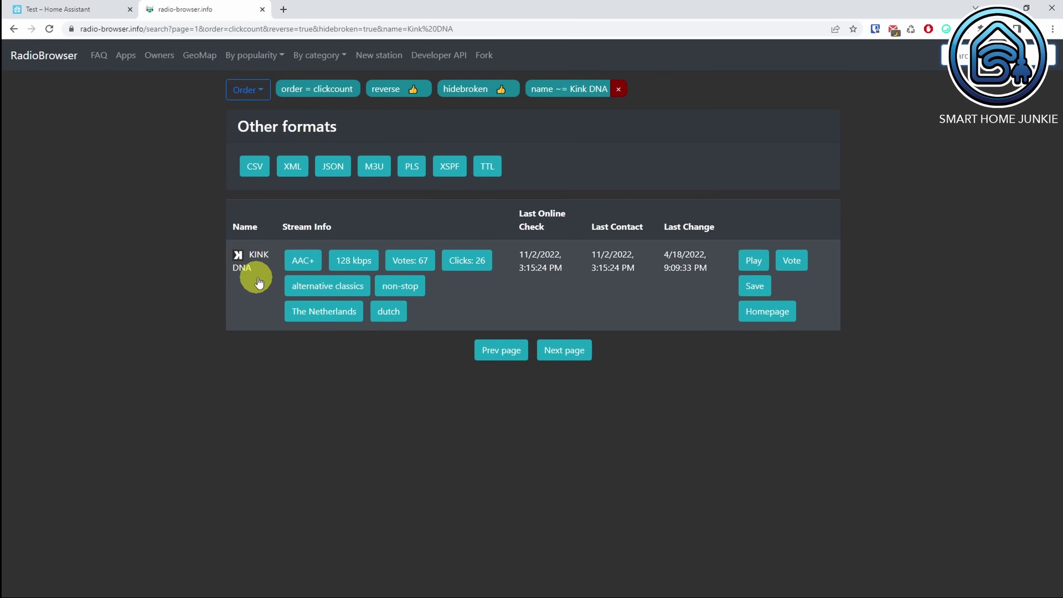
pyautogui.click(256, 256)
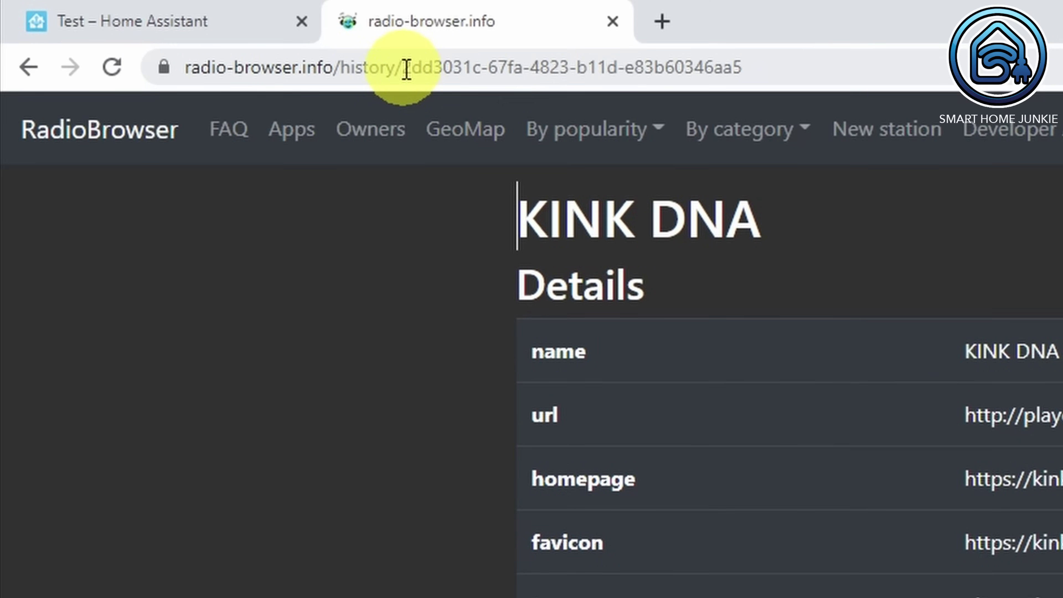
pyautogui.moveTo(405, 68); pyautogui.dragTo(765, 72)
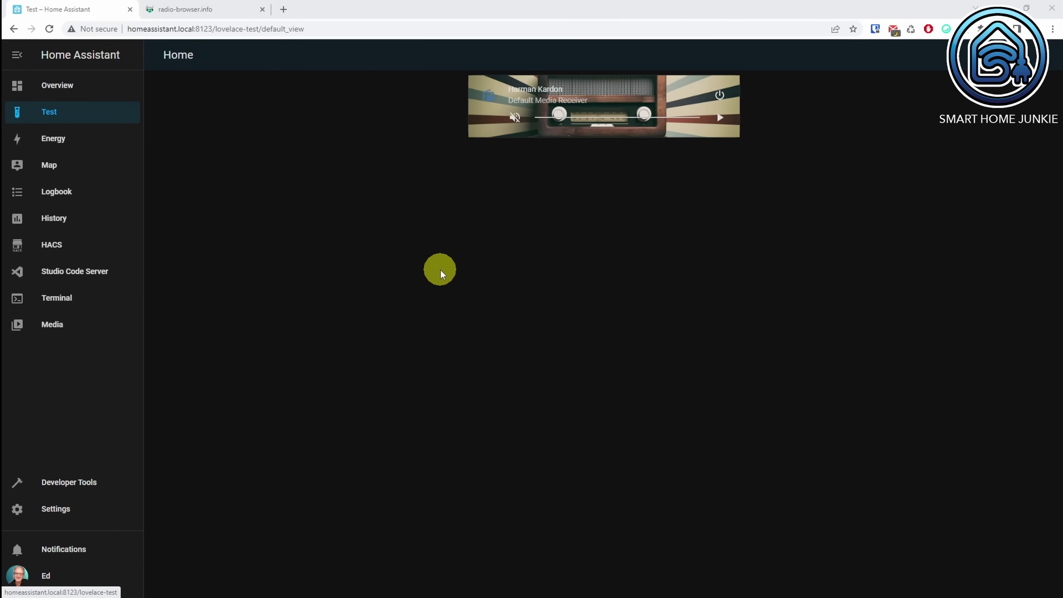
# - Switch to Home Assistant and create a new script from the Automations & Scenes settings
pyautogui.click(59, 510)
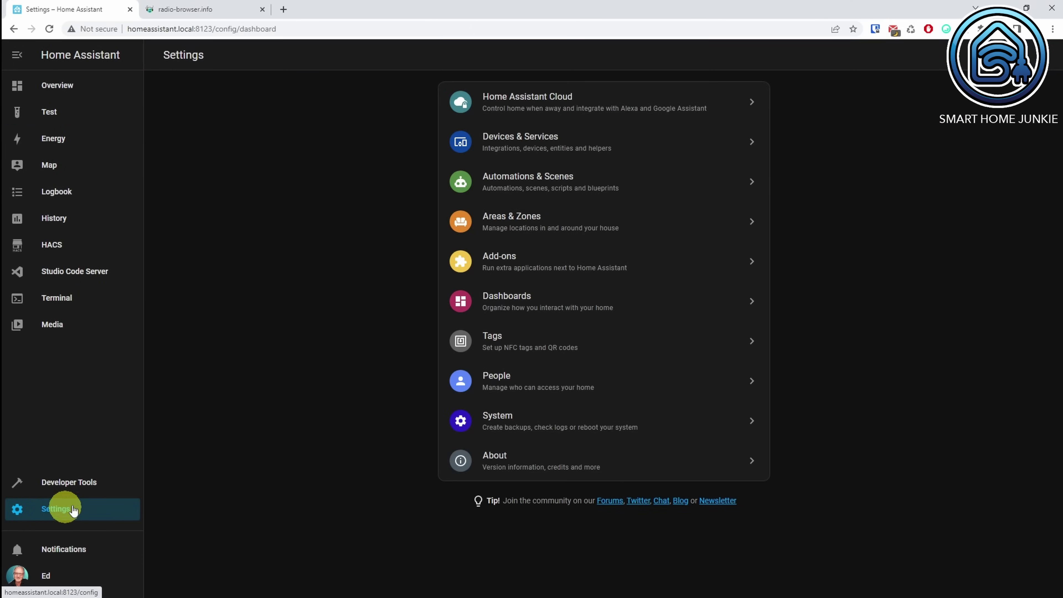
pyautogui.click(559, 185)
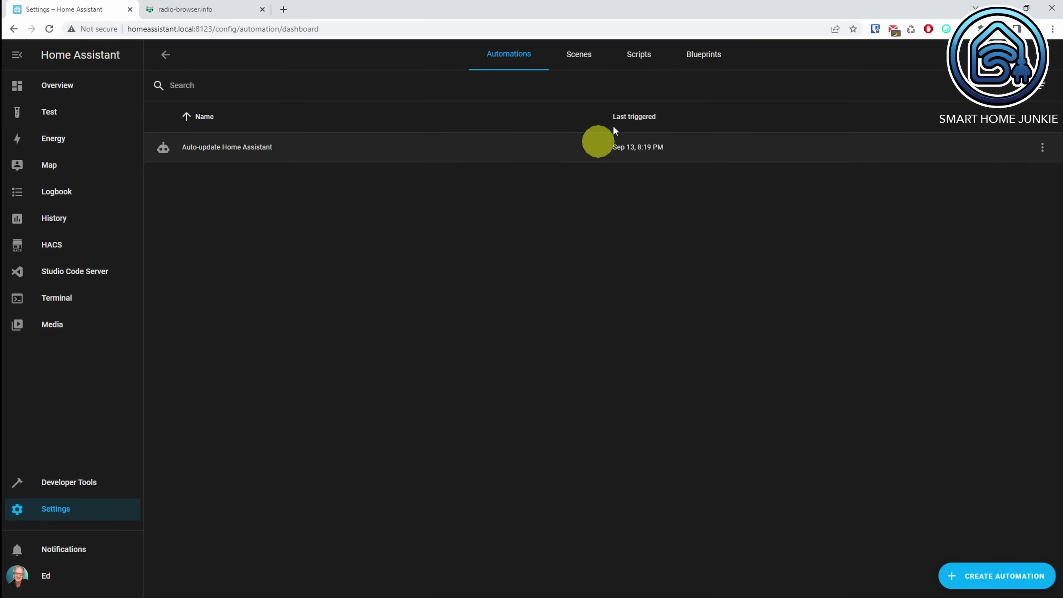
pyautogui.click(640, 57)
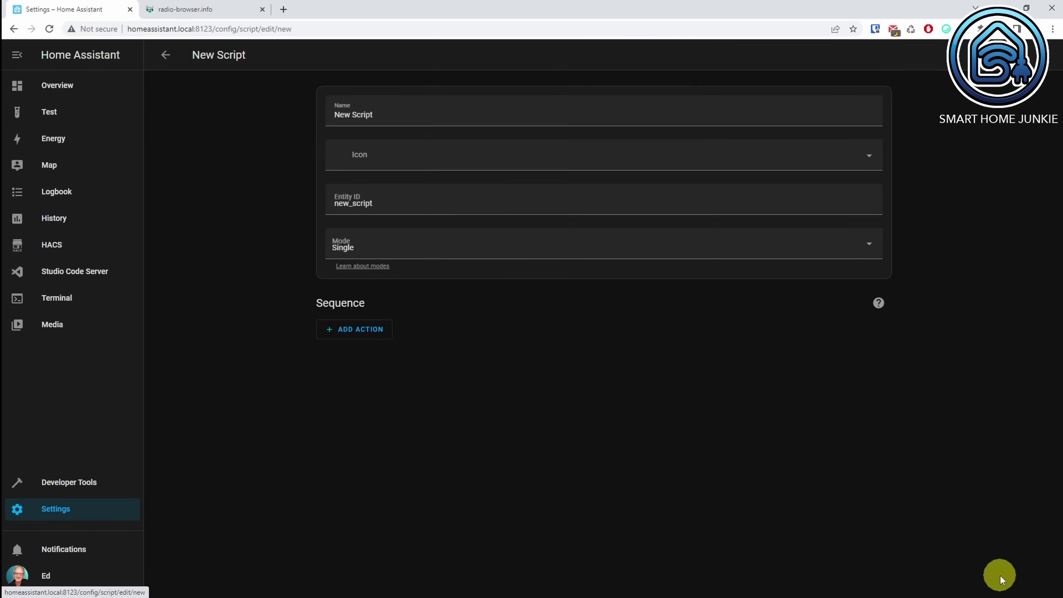
pyautogui.click(1000, 577)
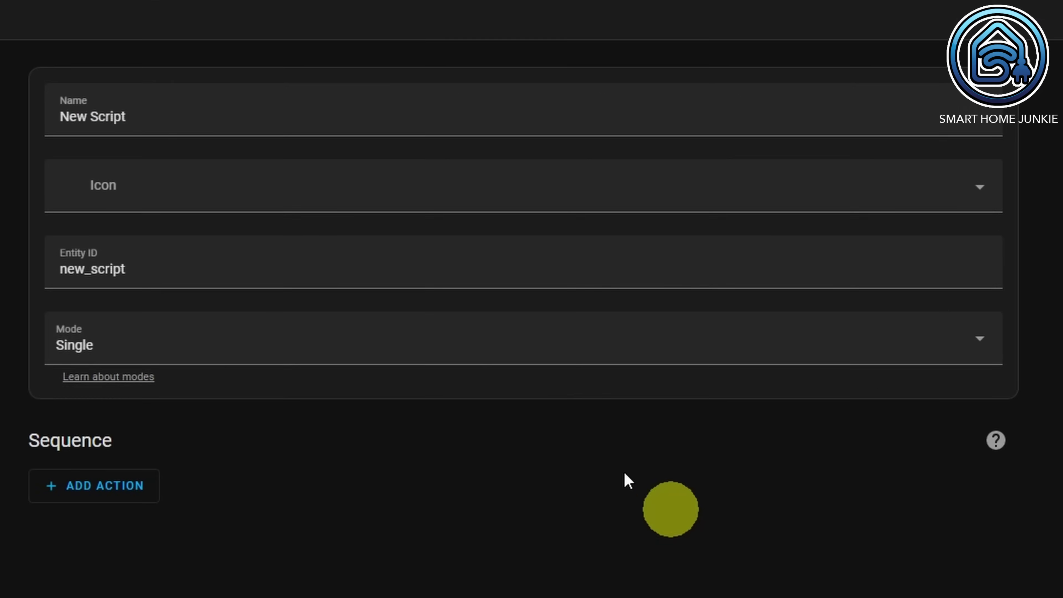
# - Name the script "Media: Play Kink DNA" and give it the mdi:play icon
pyautogui.click(418, 116)
pyautogui.press('BackSpace')
pyautogui.press('BackSpace')
pyautogui.press('BackSpace')
pyautogui.press('BackSpace')
pyautogui.press('BackSpace')
pyautogui.press('BackSpace')
pyautogui.press('BackSpace')
pyautogui.press('BackSpace')
pyautogui.press('BackSpace')
pyautogui.press('BackSpace')
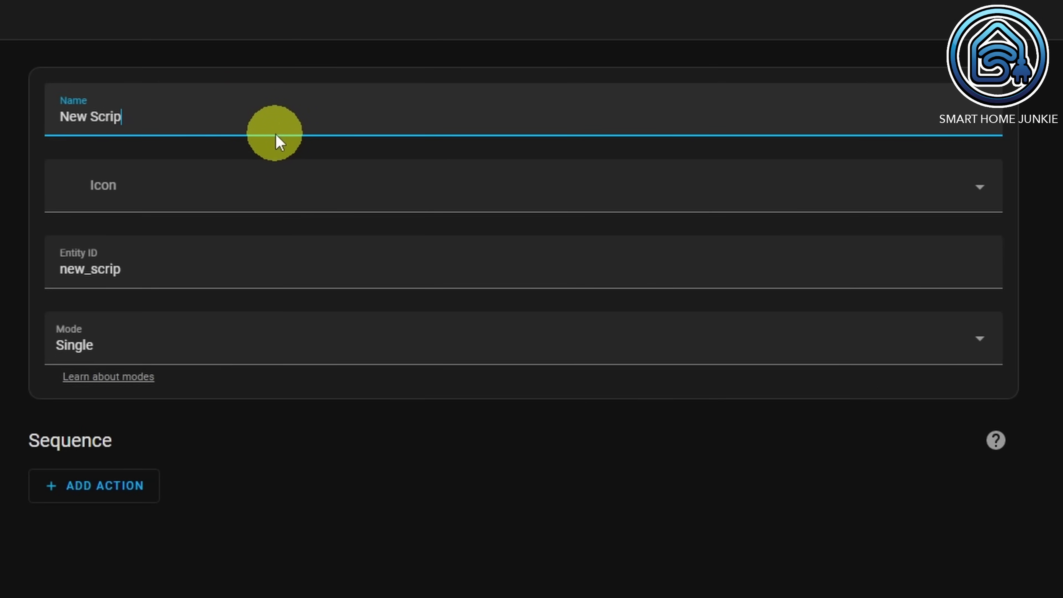
pyautogui.write('Media')
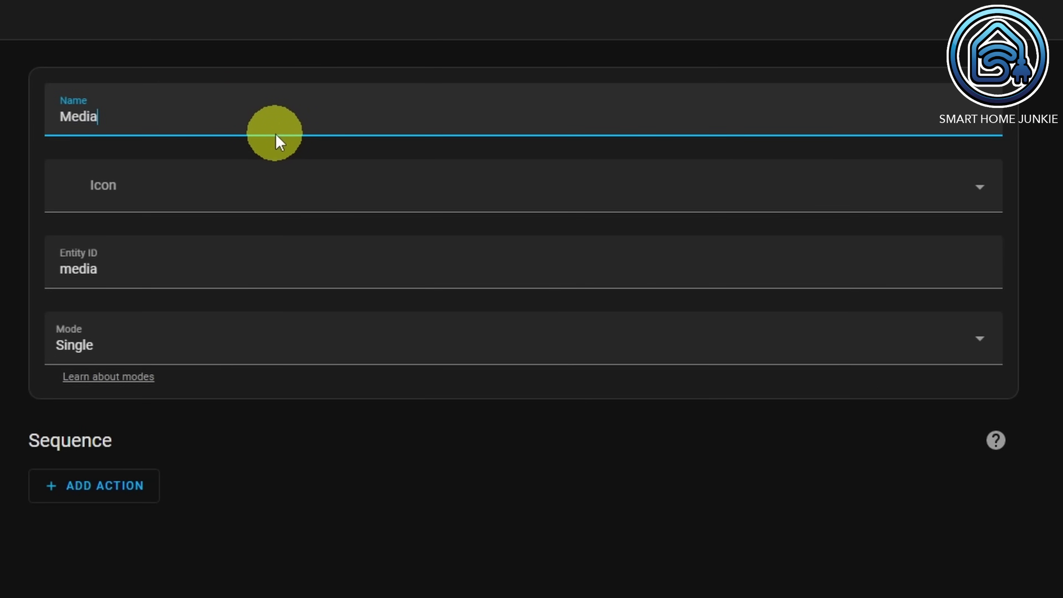
pyautogui.write(': Play Kink DNA')
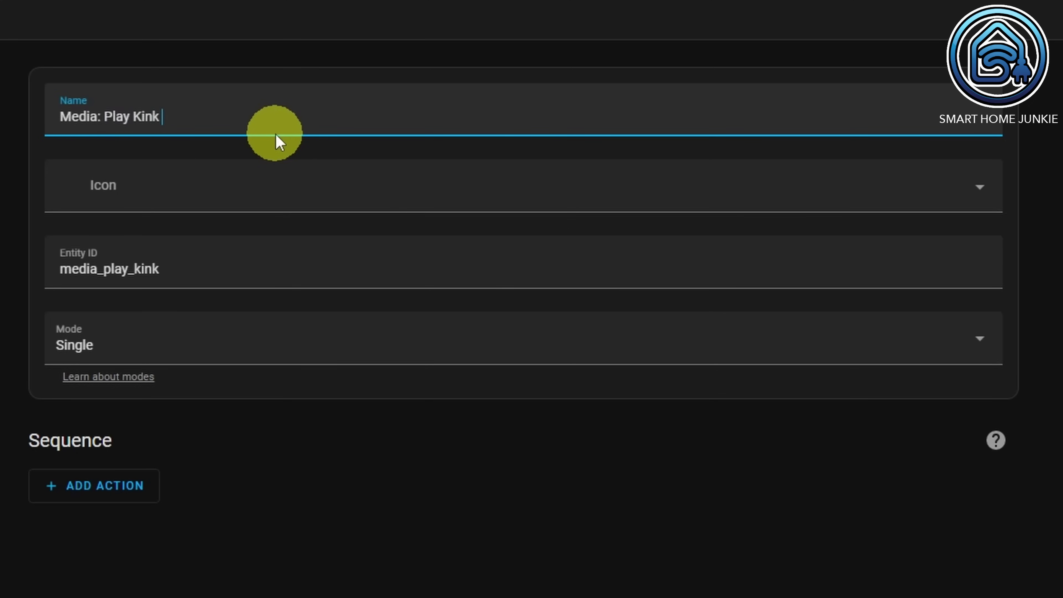
pyautogui.click(197, 188)
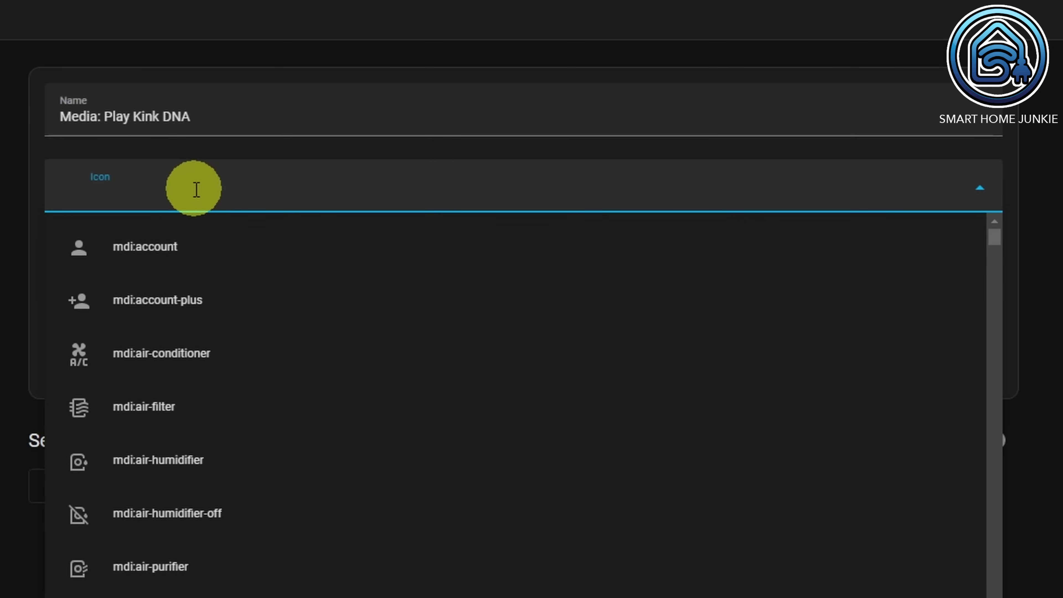
pyautogui.write('mdi:play')
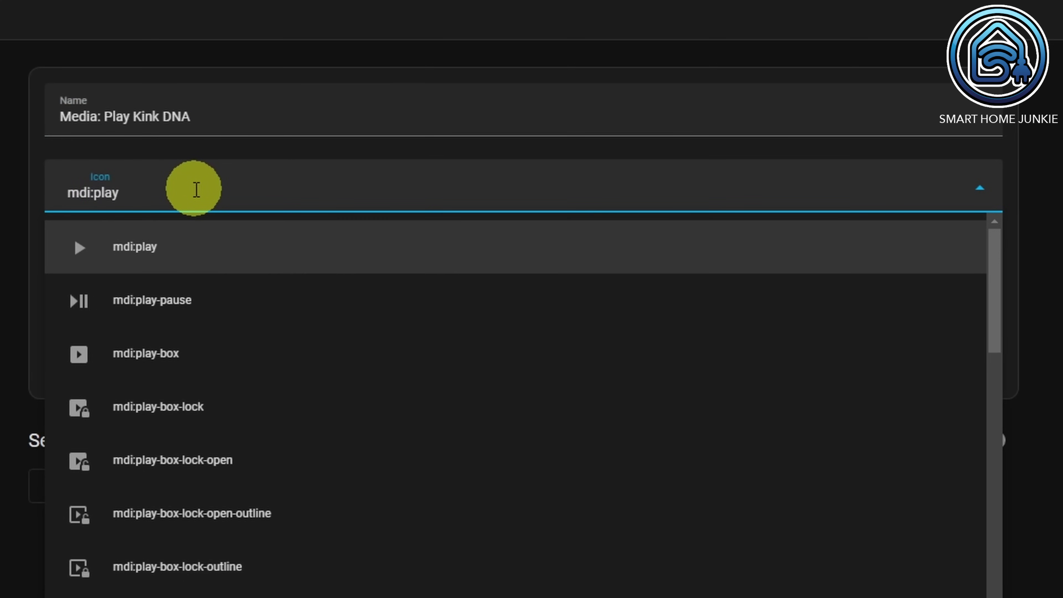
pyautogui.click(173, 251)
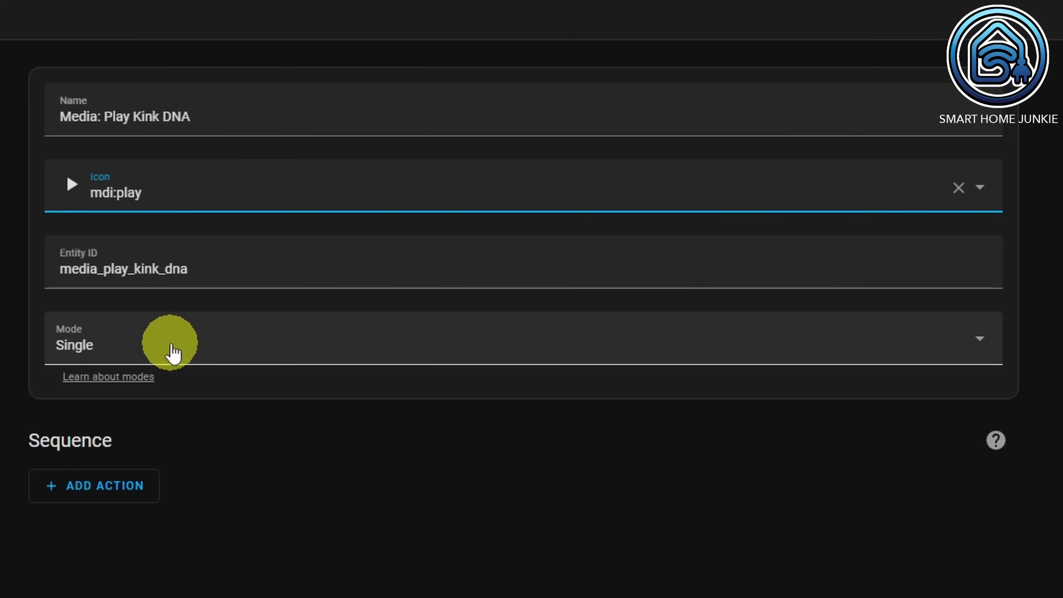
# - Add a Call service action to the script's sequence and set its service to media_player.play_media
pyautogui.click(130, 496)
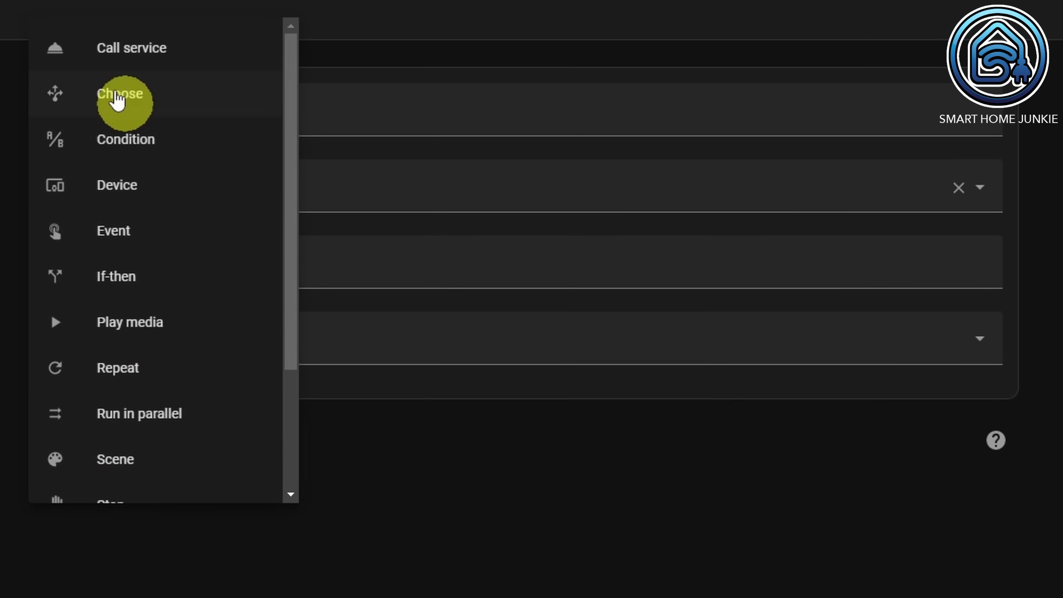
pyautogui.click(113, 60)
pyautogui.scroll(-7, 112, 60)
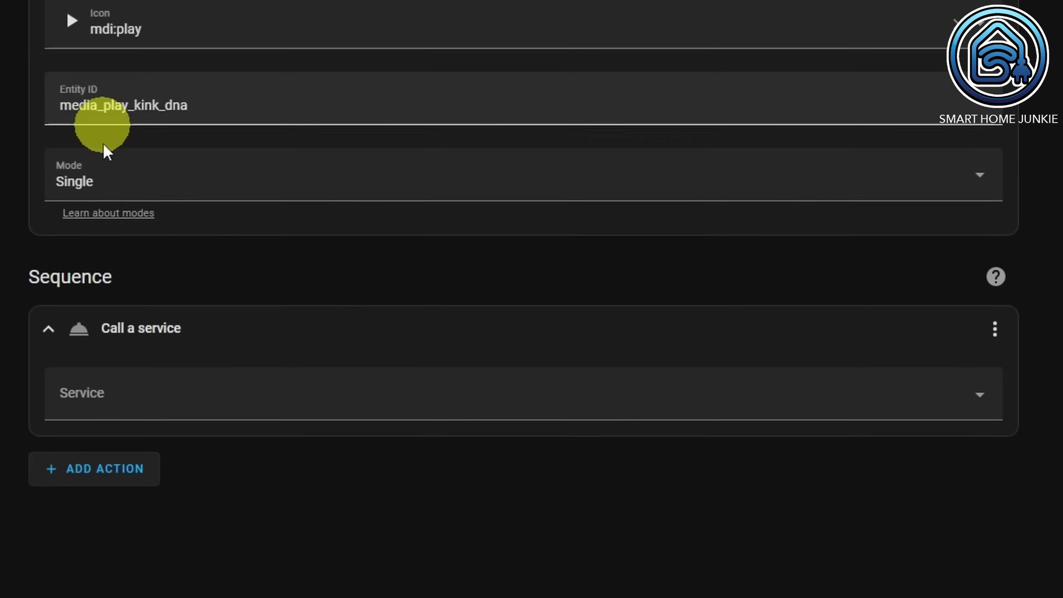
pyautogui.click(166, 236)
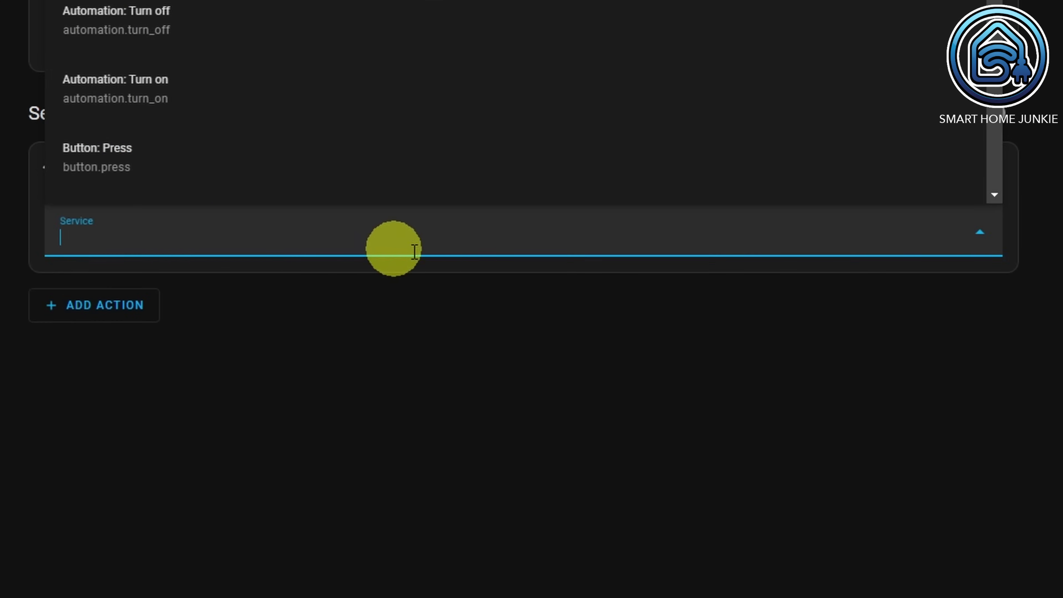
pyautogui.write('media_')
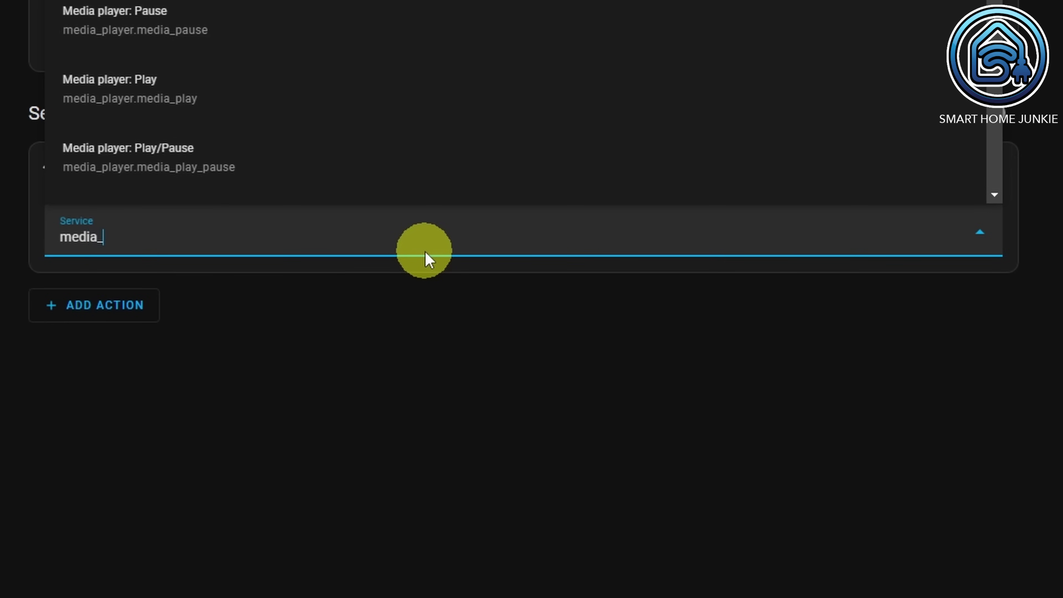
pyautogui.write('player.pla')
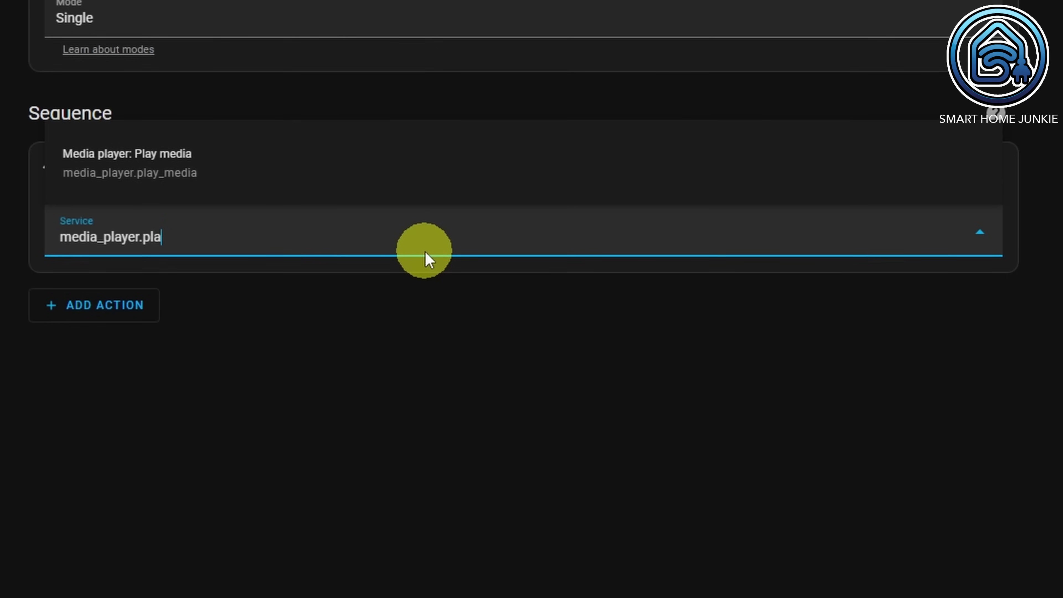
pyautogui.write('y_media')
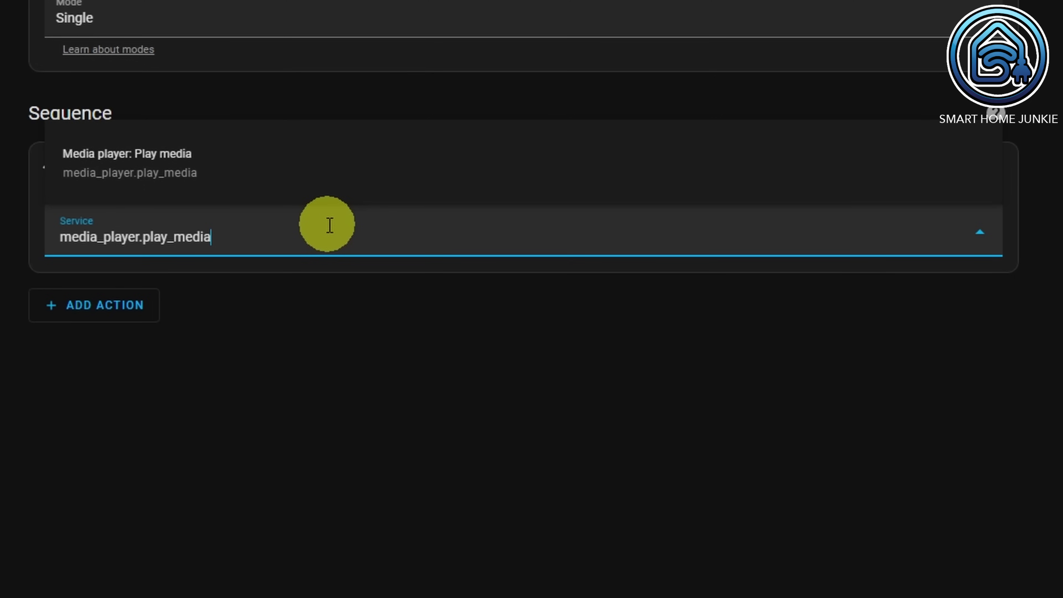
pyautogui.click(141, 189)
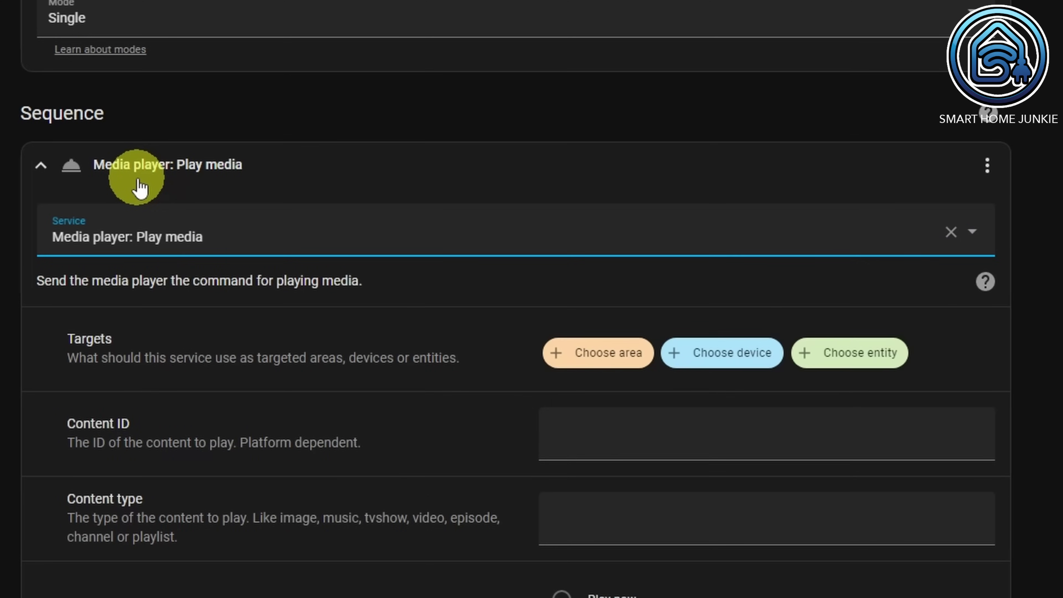
# - Target the Play media action at the Chromecast Audio entity
pyautogui.scroll(-6, 225, 247)
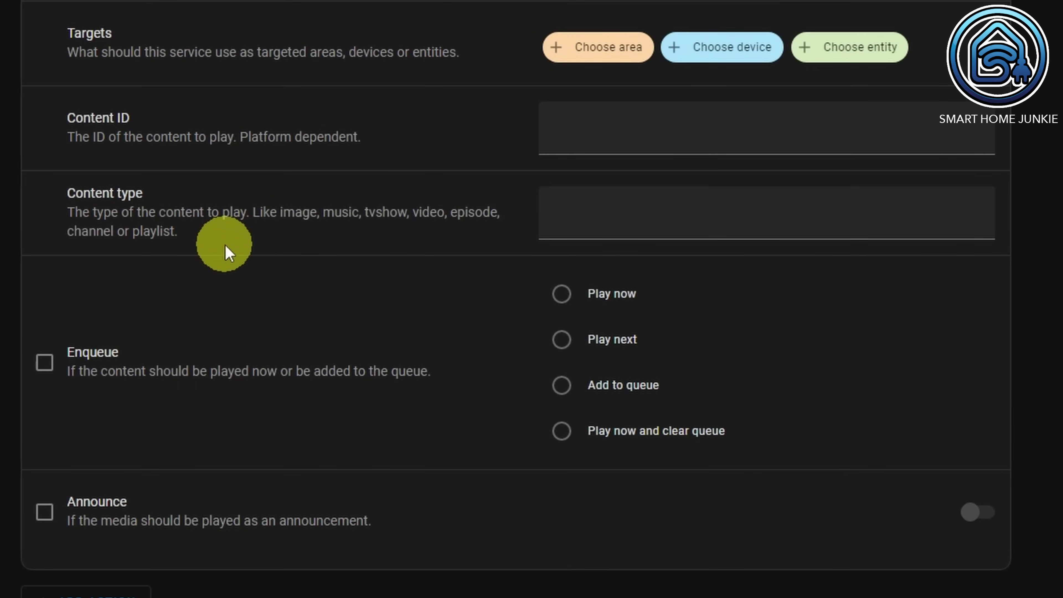
pyautogui.click(867, 49)
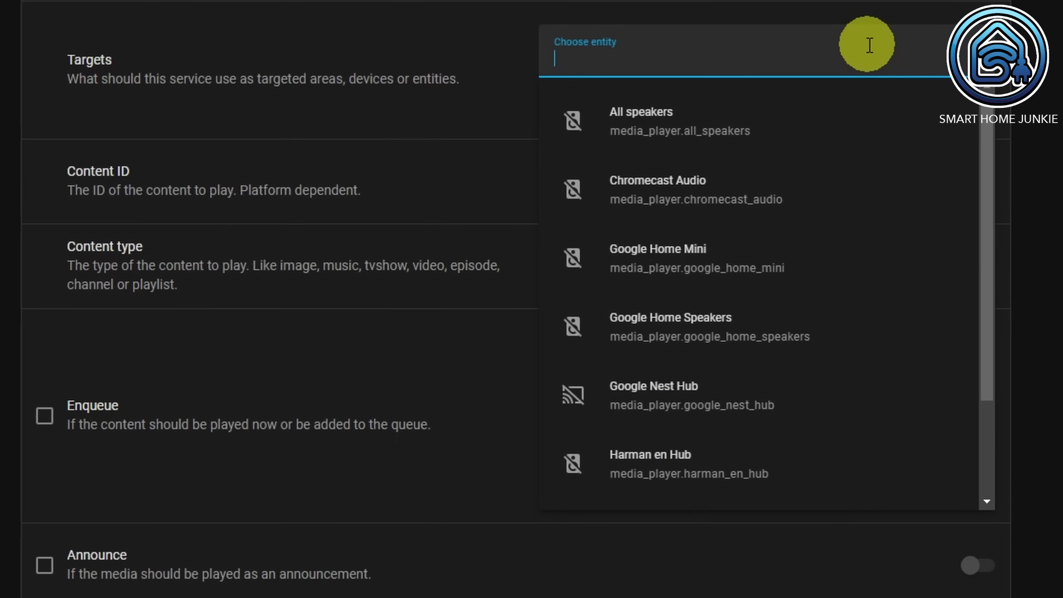
pyautogui.click(785, 203)
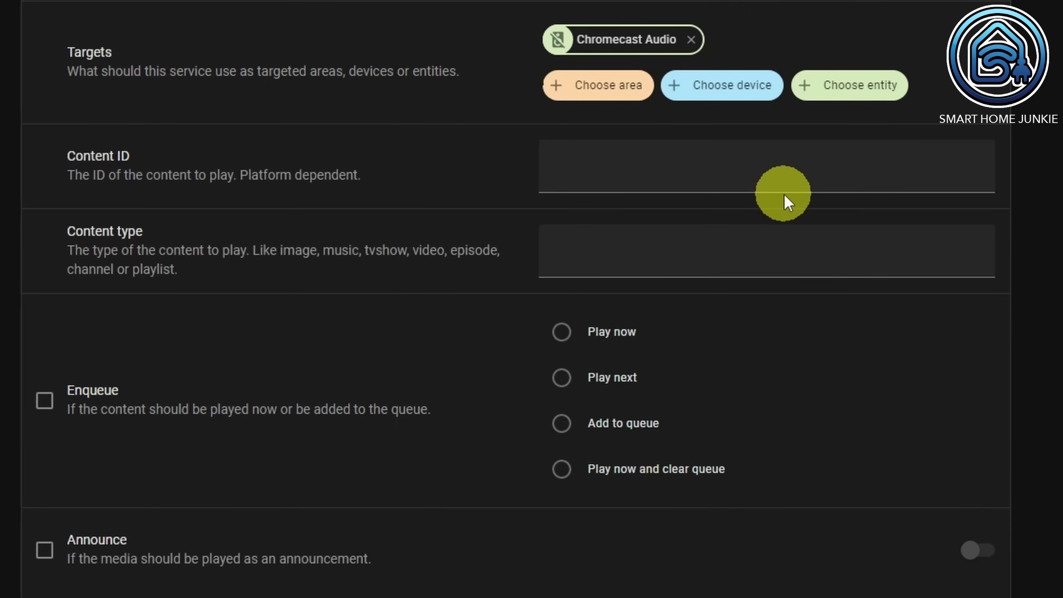
# - Enter media-source://radio_browser/ as the beginning of the action's Content ID
pyautogui.click(616, 177)
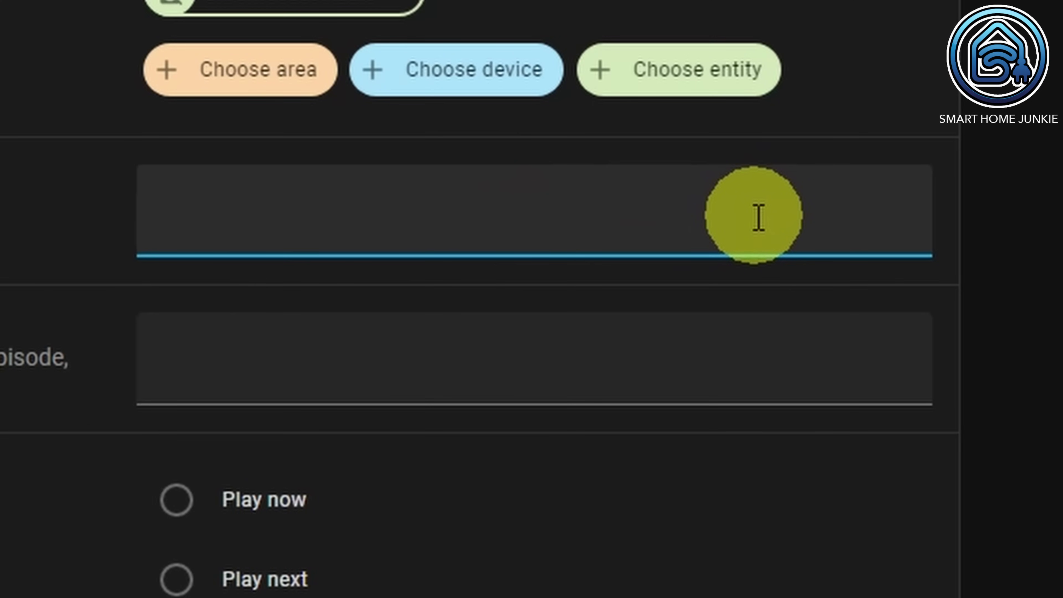
pyautogui.write('media-source://')
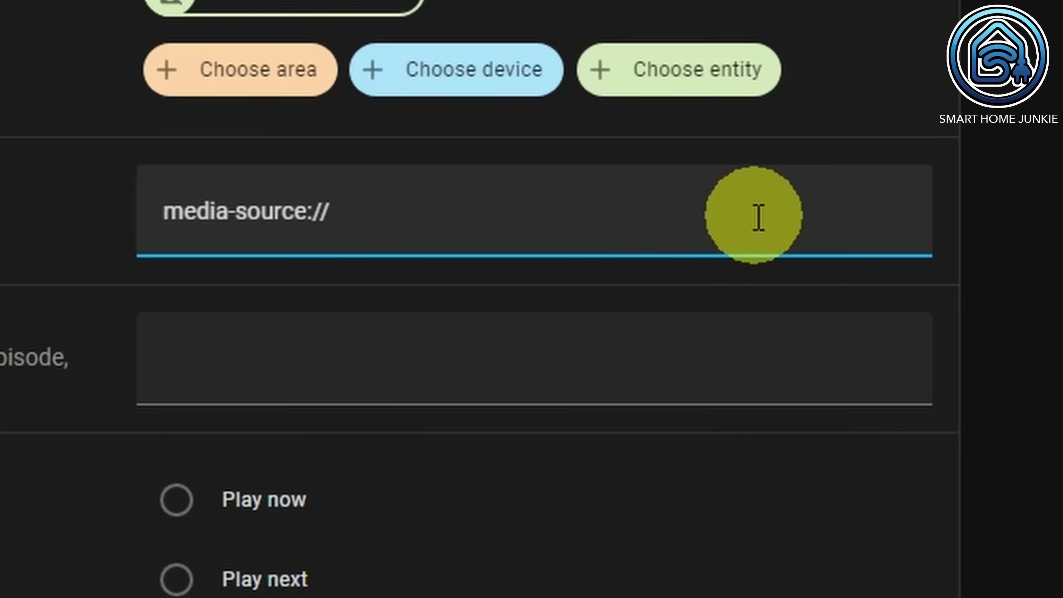
pyautogui.write('radio_')
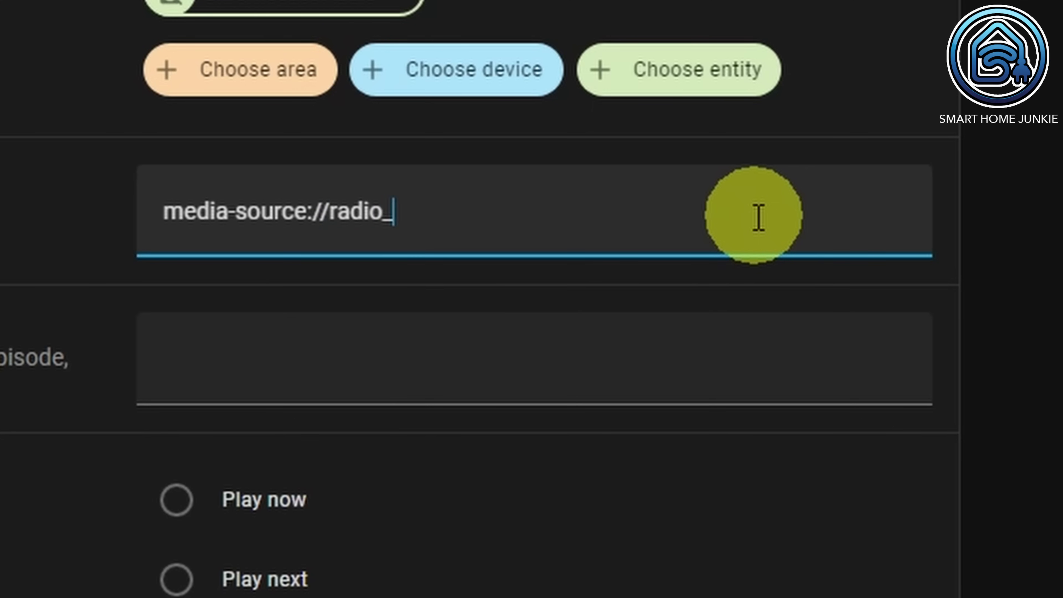
pyautogui.write('browser')
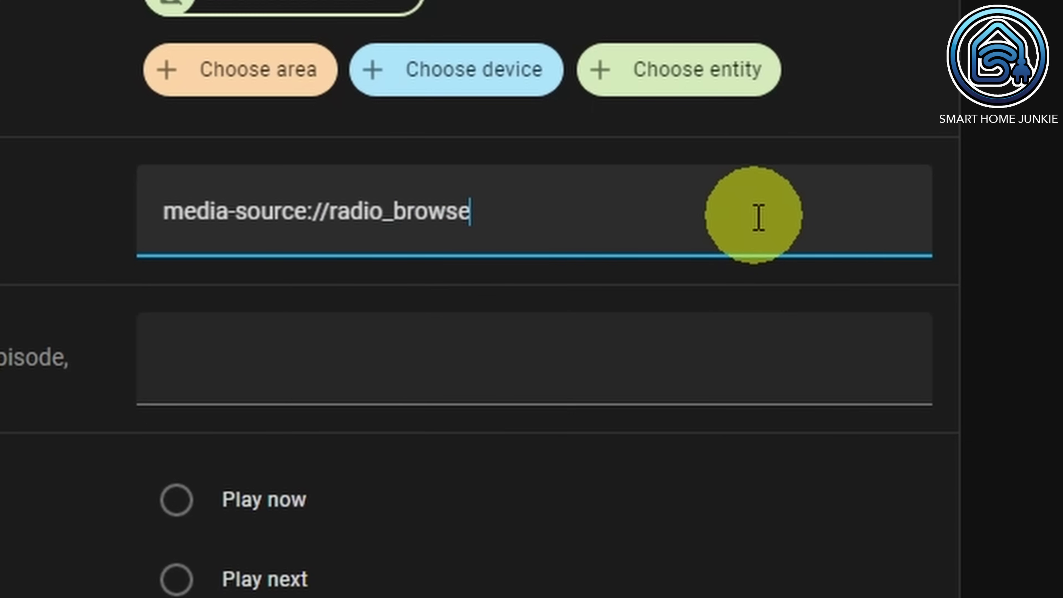
pyautogui.write('/')
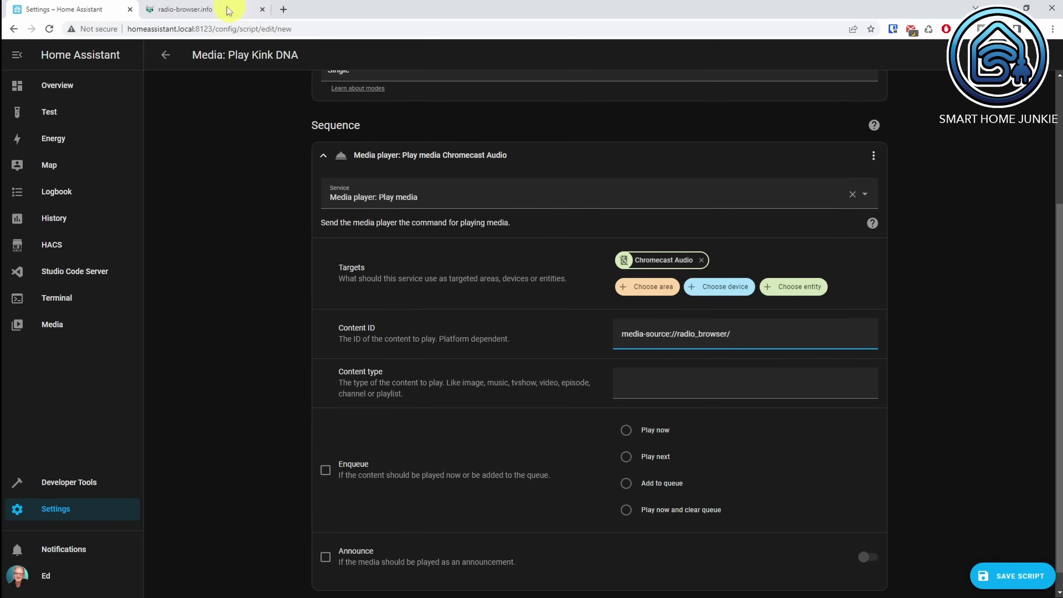
# - Copy the KINK DNA station ID from the Radio Browser page address and append it to the Content ID in Home Assistant
pyautogui.click(205, 10)
pyautogui.moveTo(171, 28); pyautogui.dragTo(320, 30)
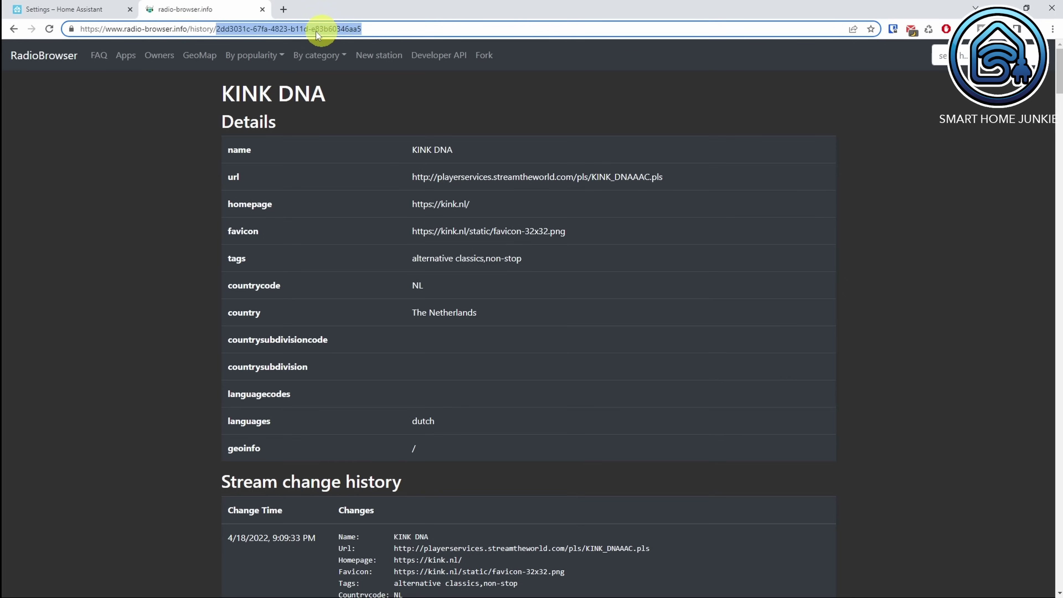
pyautogui.rightClick(289, 34)
pyautogui.click(318, 109)
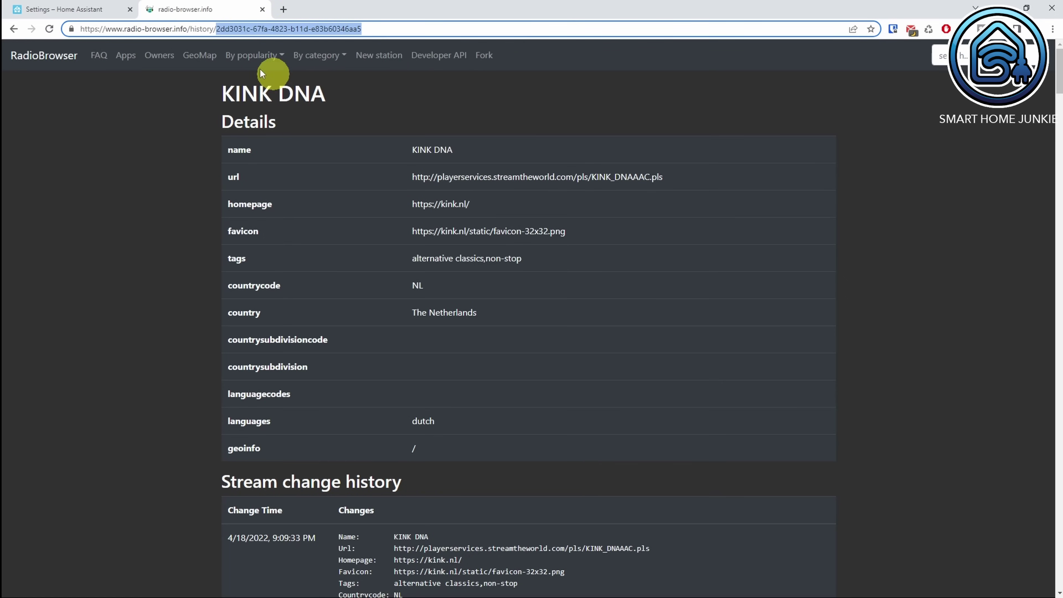
pyautogui.click(80, 9)
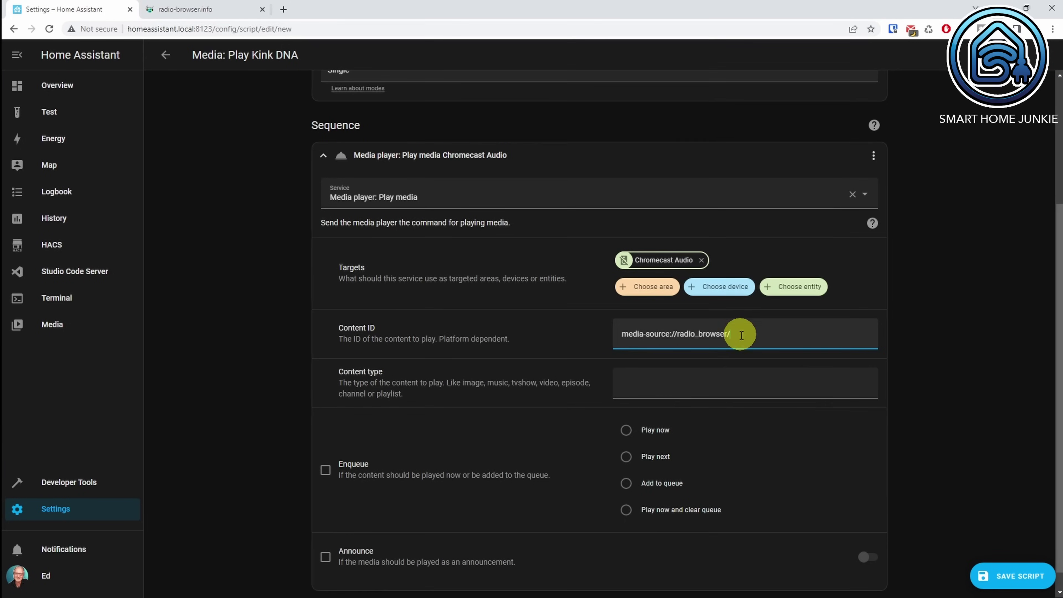
pyautogui.rightClick(743, 341)
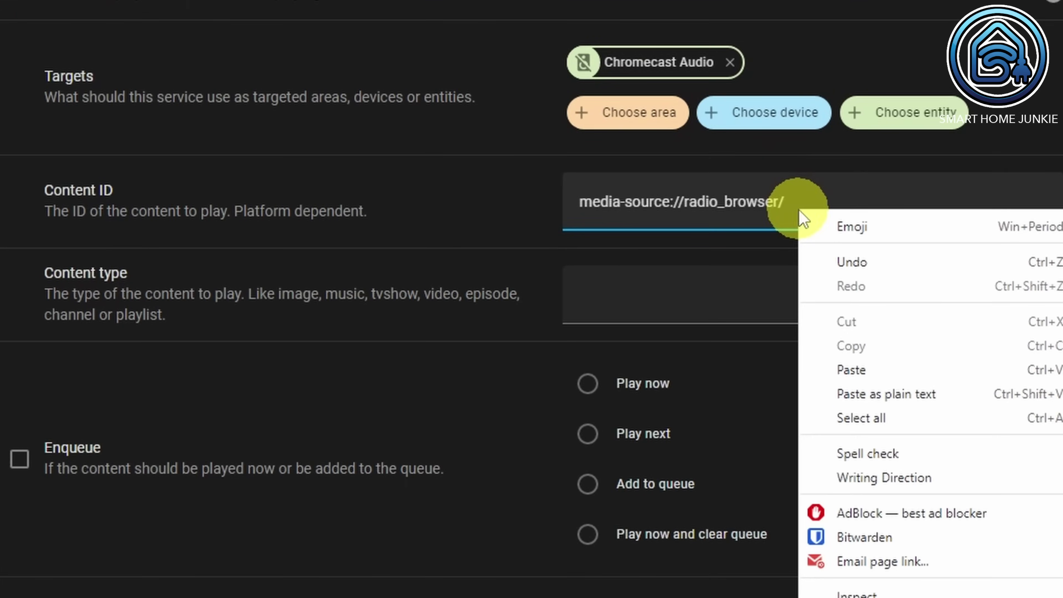
pyautogui.click(899, 371)
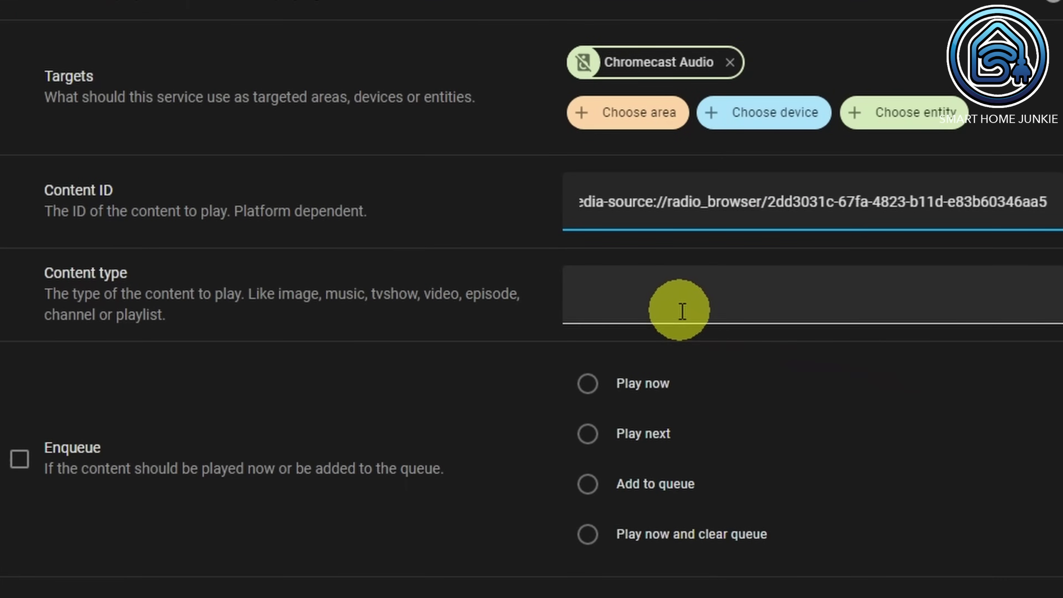
# - Set the action's content type to music and enable Enqueue with the Play now and clear queue option
pyautogui.click(674, 306)
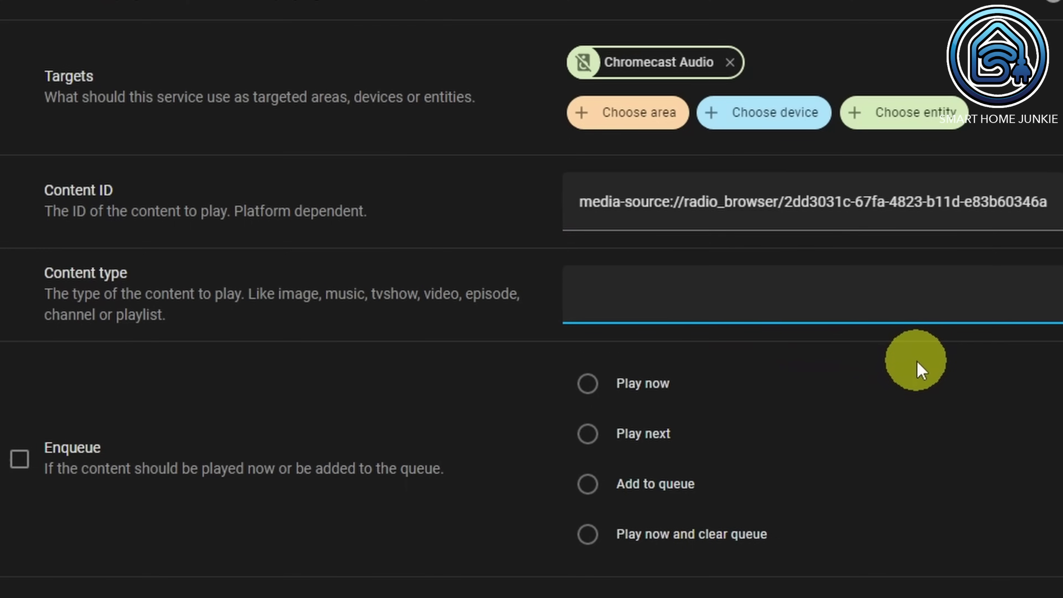
pyautogui.write('music')
pyautogui.click(23, 463)
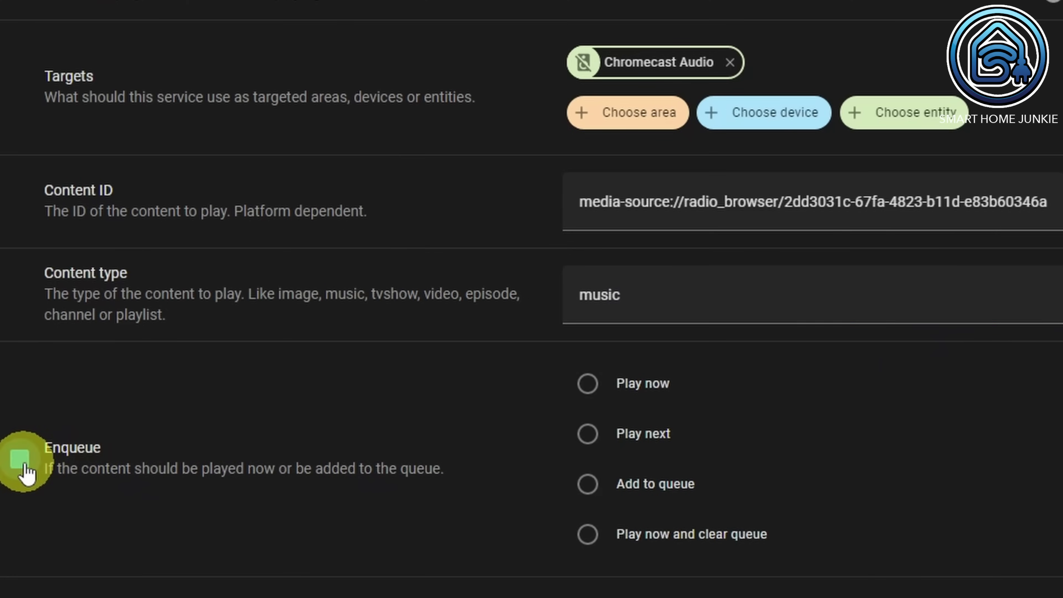
pyautogui.click(588, 536)
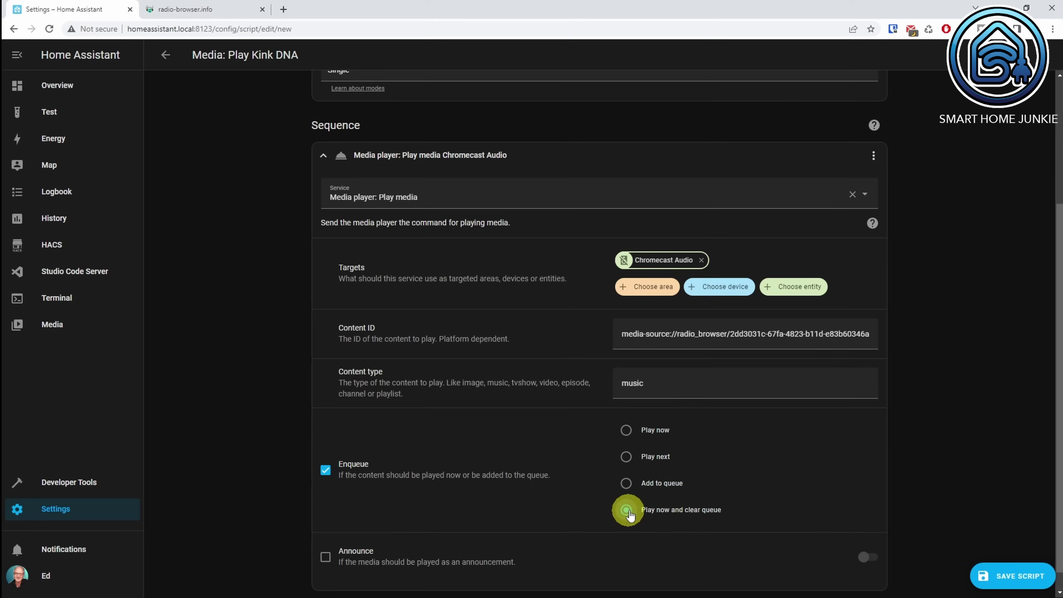
# - Save the Media: Play Kink DNA script and run it
pyautogui.click(1012, 580)
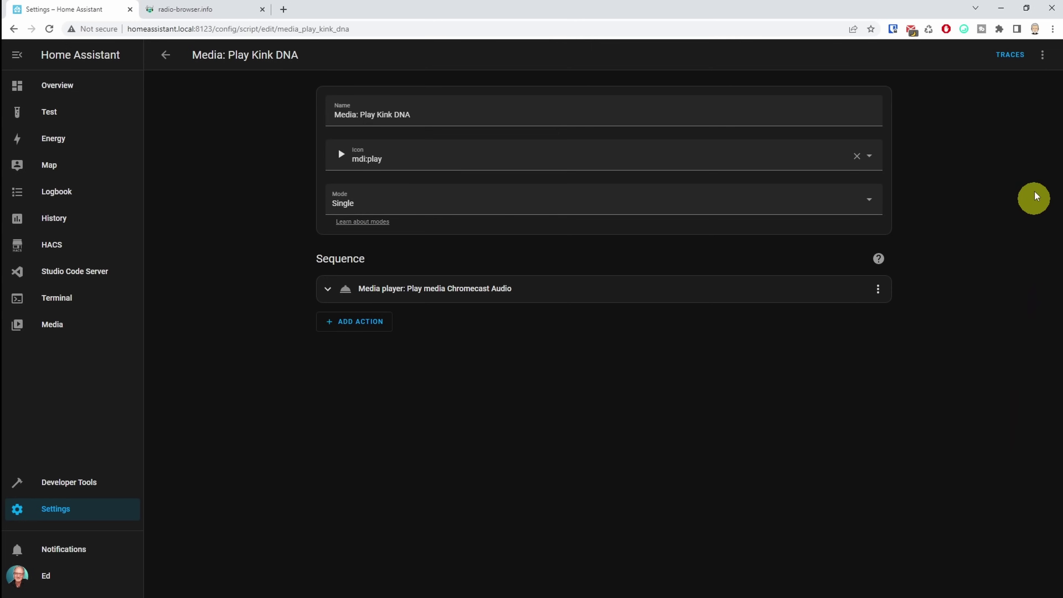
pyautogui.click(1042, 55)
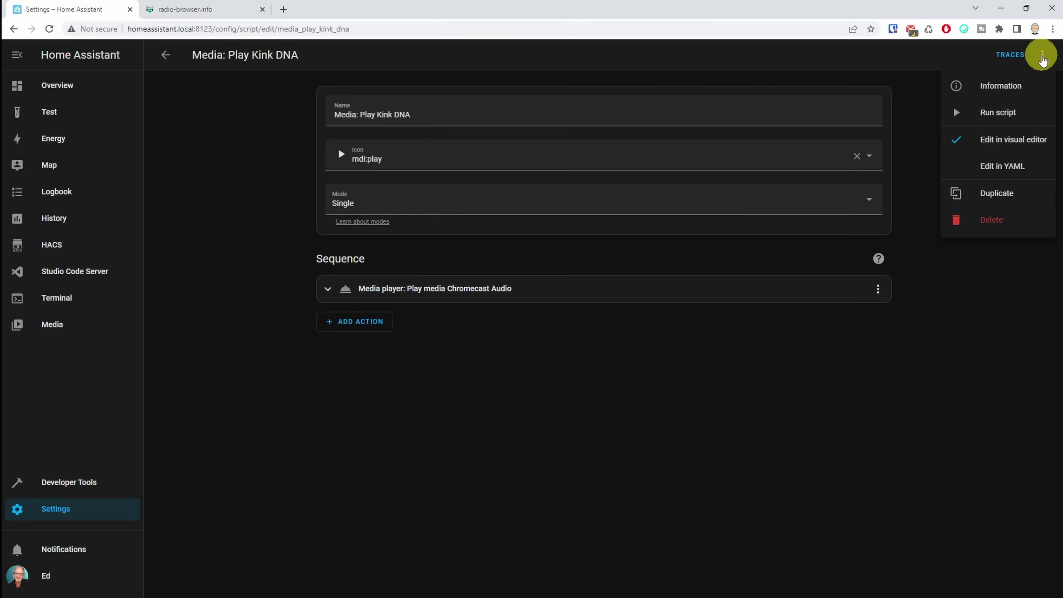
pyautogui.click(1005, 114)
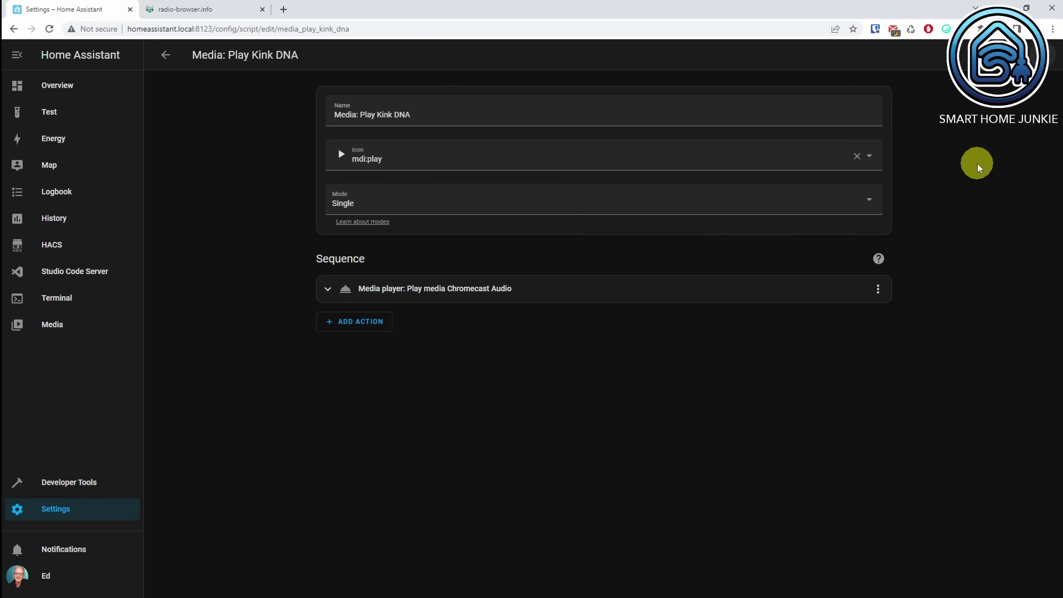
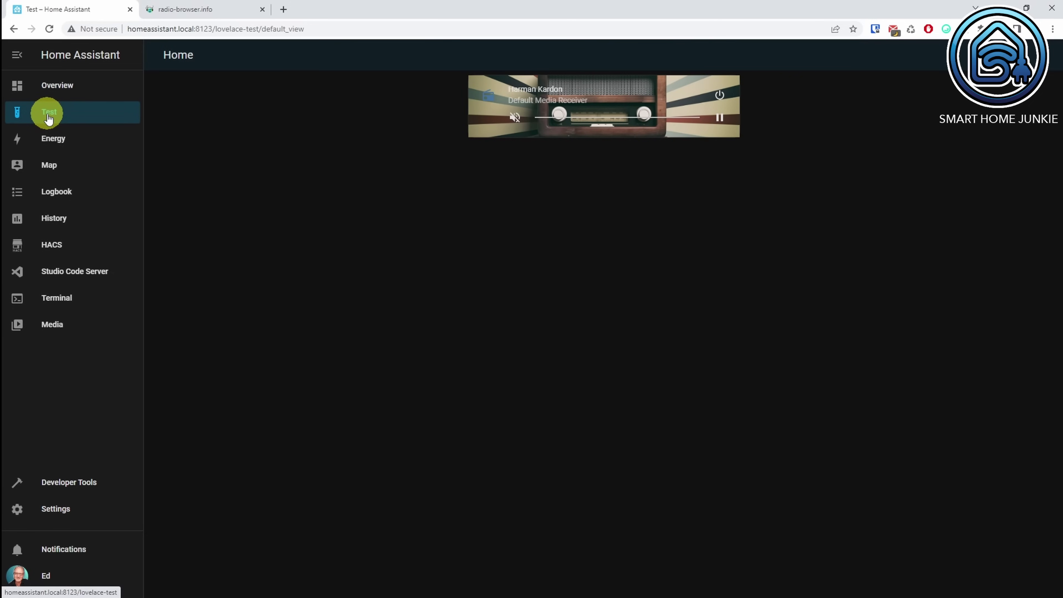
# - Put the Test dashboard in edit mode and open the Harman Kardon card's configuration in the code editor
pyautogui.click(1043, 59)
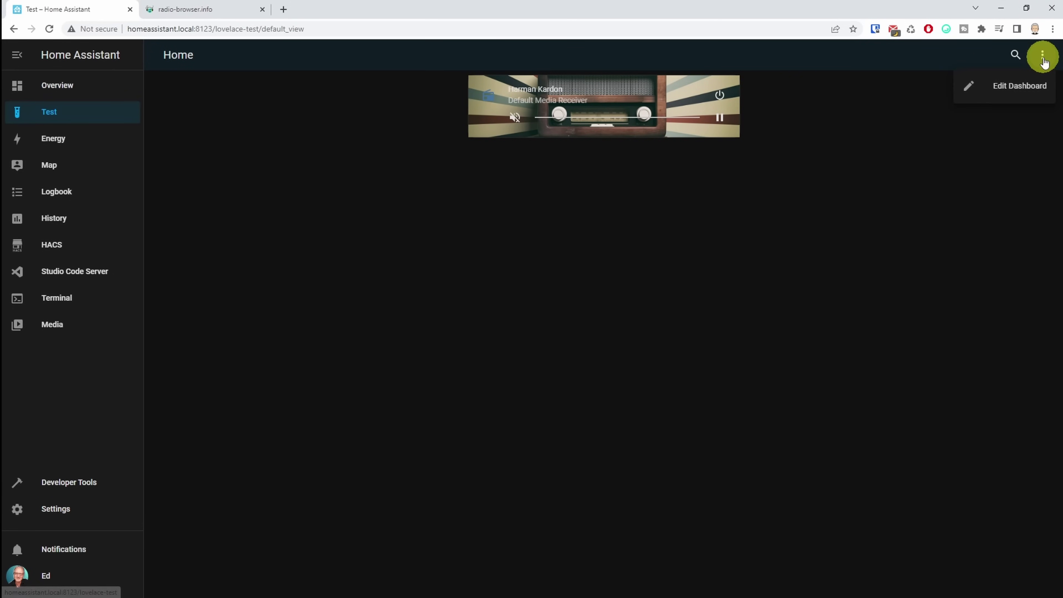
pyautogui.click(1018, 89)
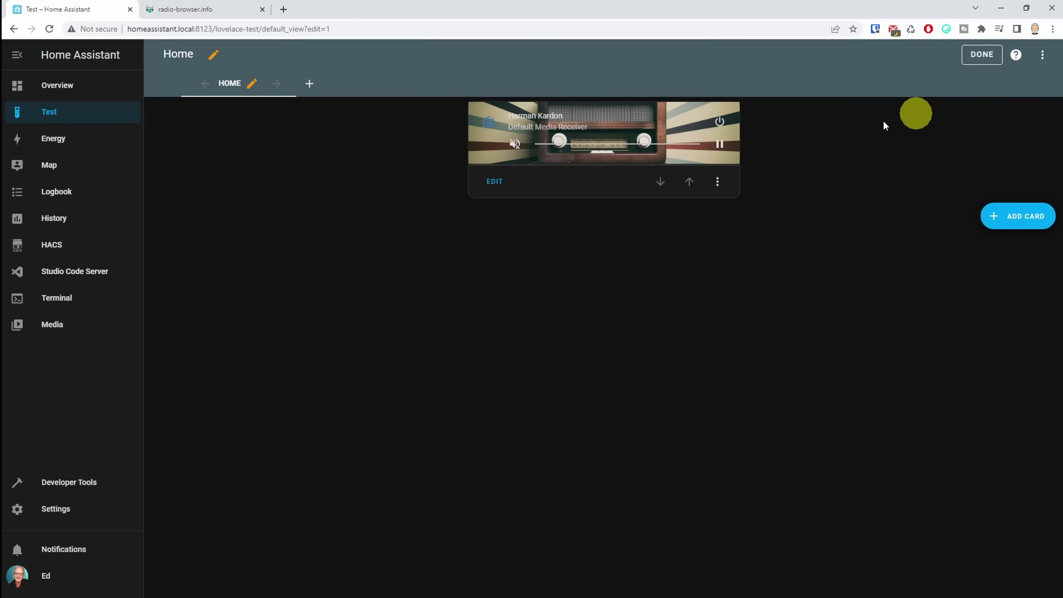
pyautogui.click(492, 183)
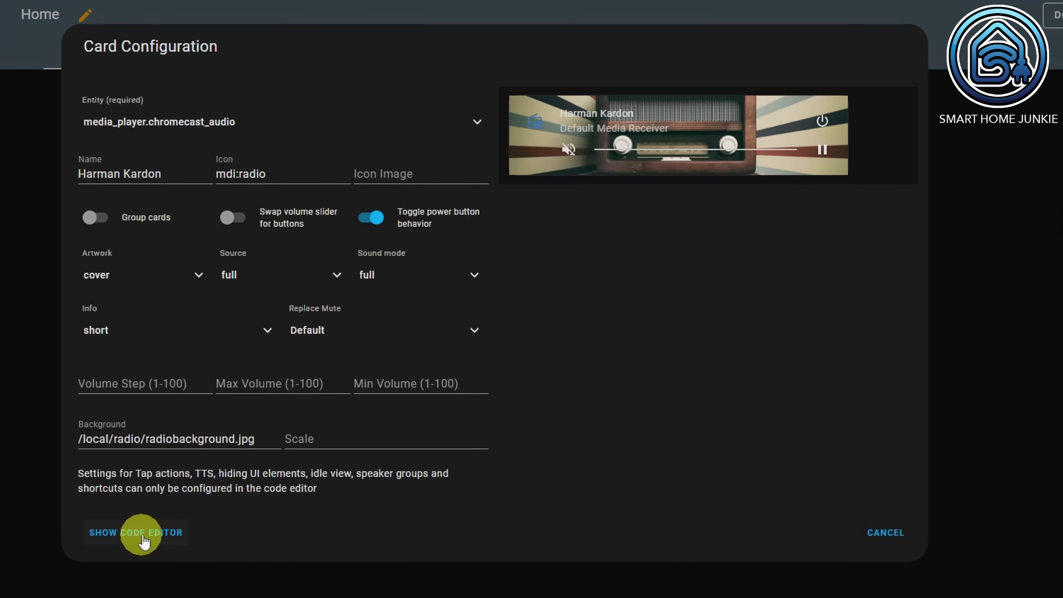
pyautogui.click(143, 538)
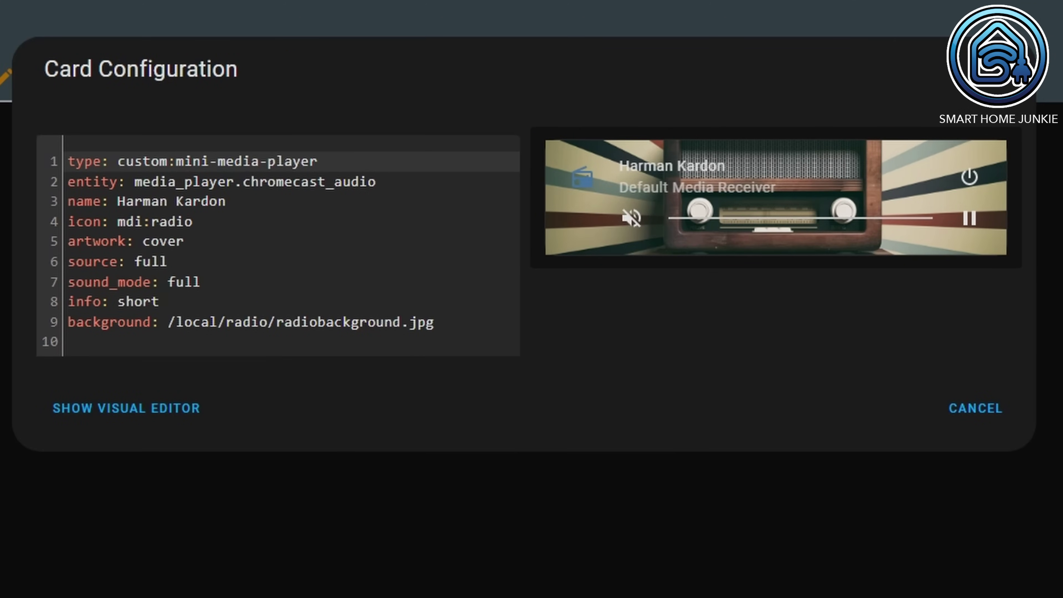
# - Add a shortcuts section below the background line, with columns: 3 and a nested buttons: list
pyautogui.click(470, 325)
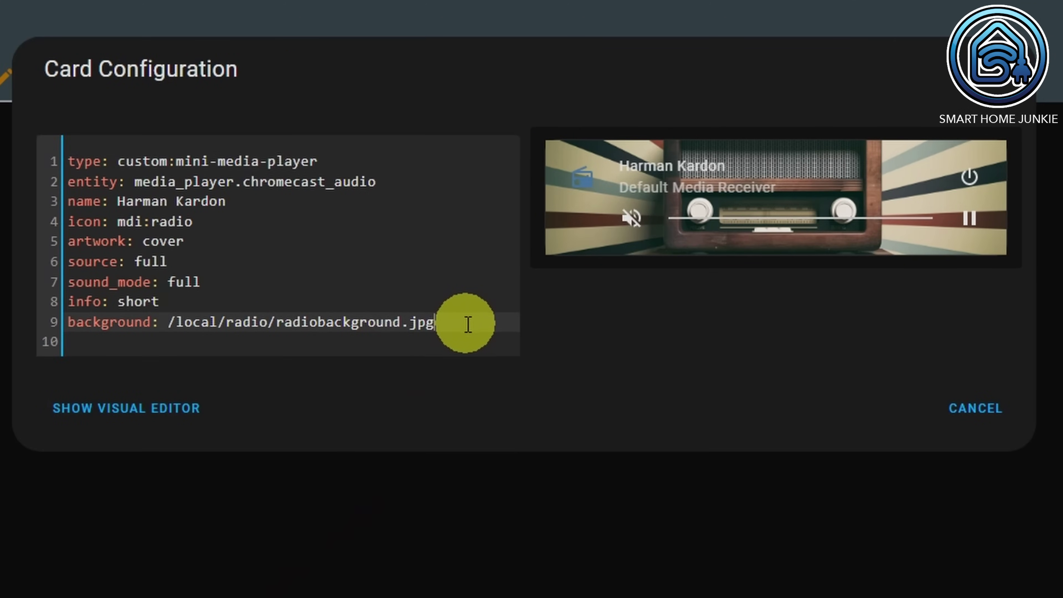
pyautogui.press('Return')
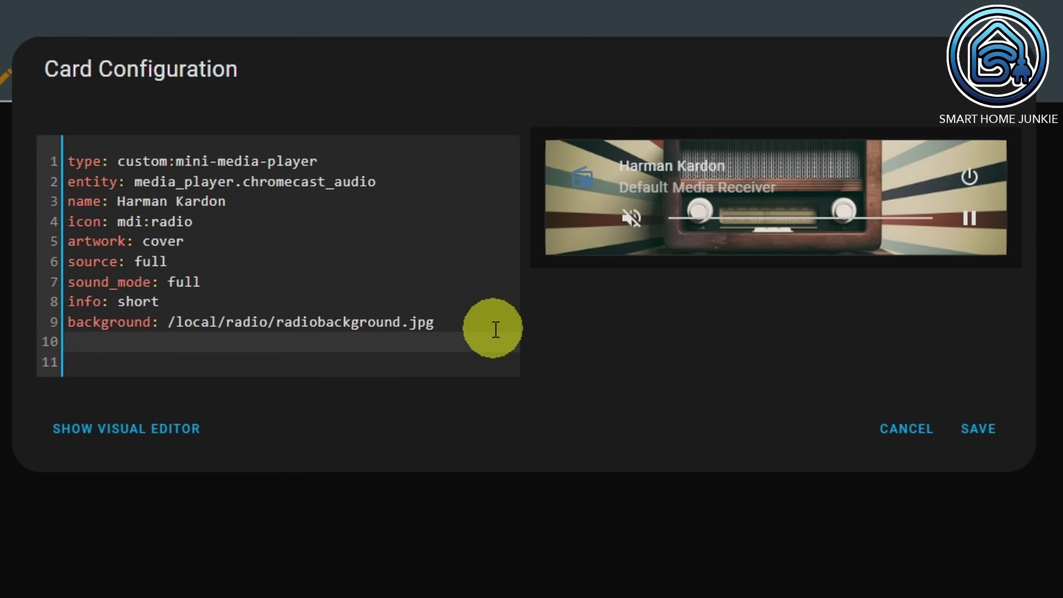
pyautogui.write('shortcuts')
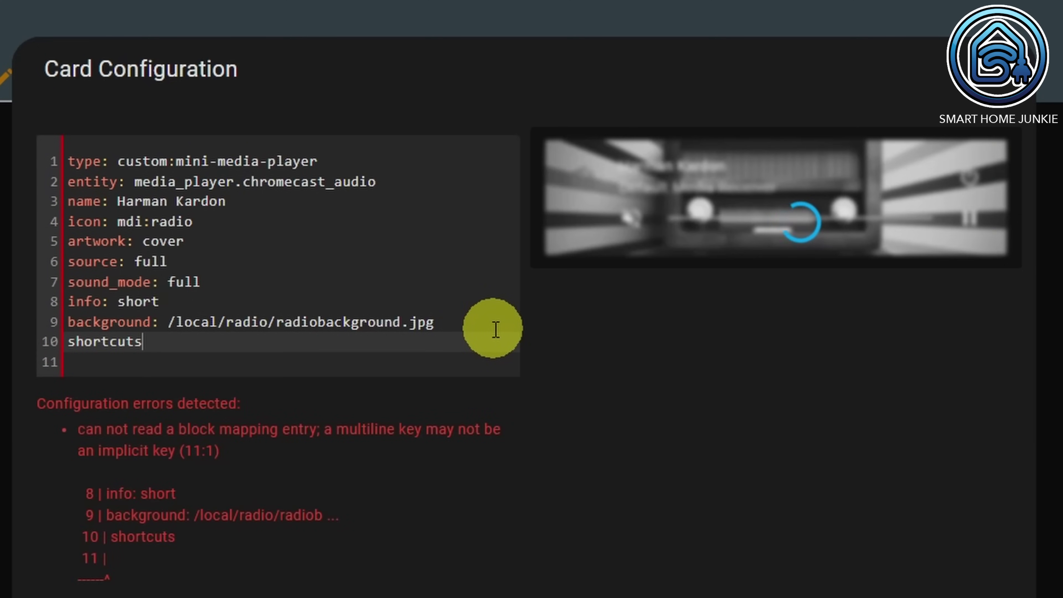
pyautogui.write(':')
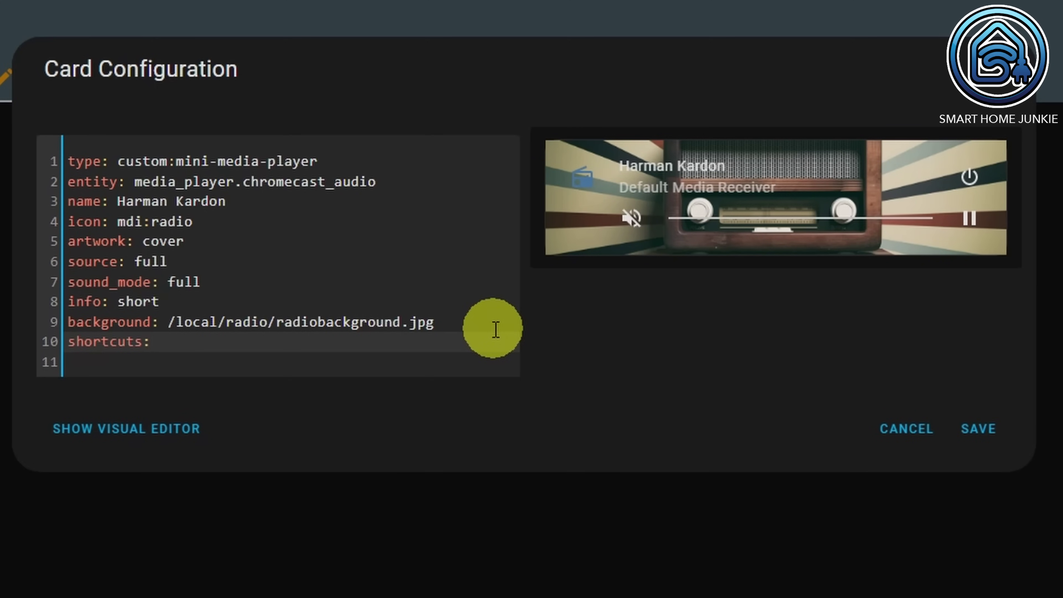
pyautogui.press('Return')
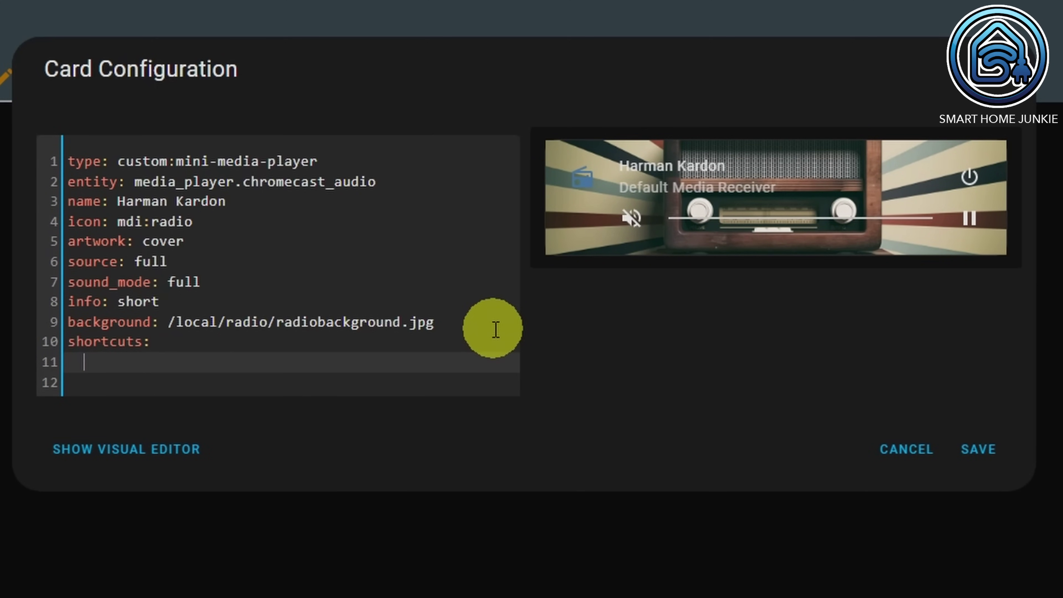
pyautogui.write('columns: 3')
pyautogui.press('Return')
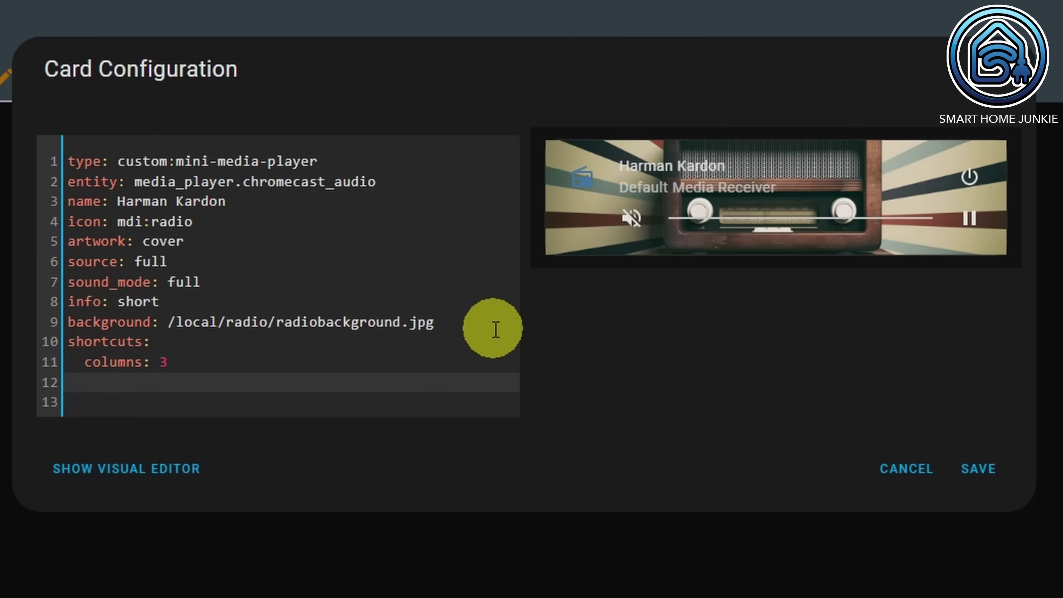
pyautogui.write('buttons:')
pyautogui.press('Return')
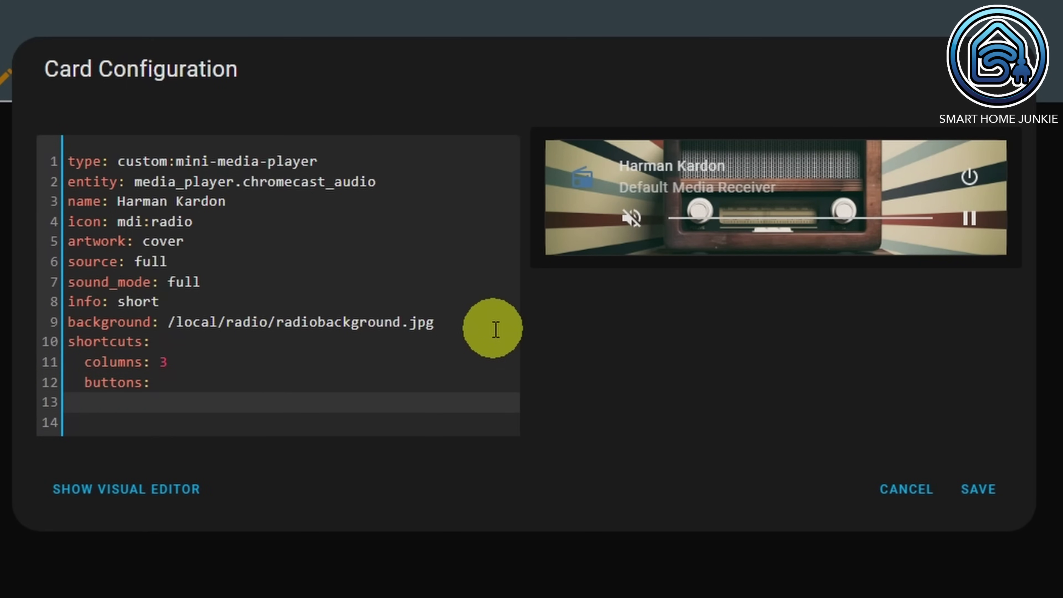
# - Add a button of type script named Kink DNA with id script.media_play_kink_dna, and save the card
pyautogui.write('- type: script')
pyautogui.press('Return')
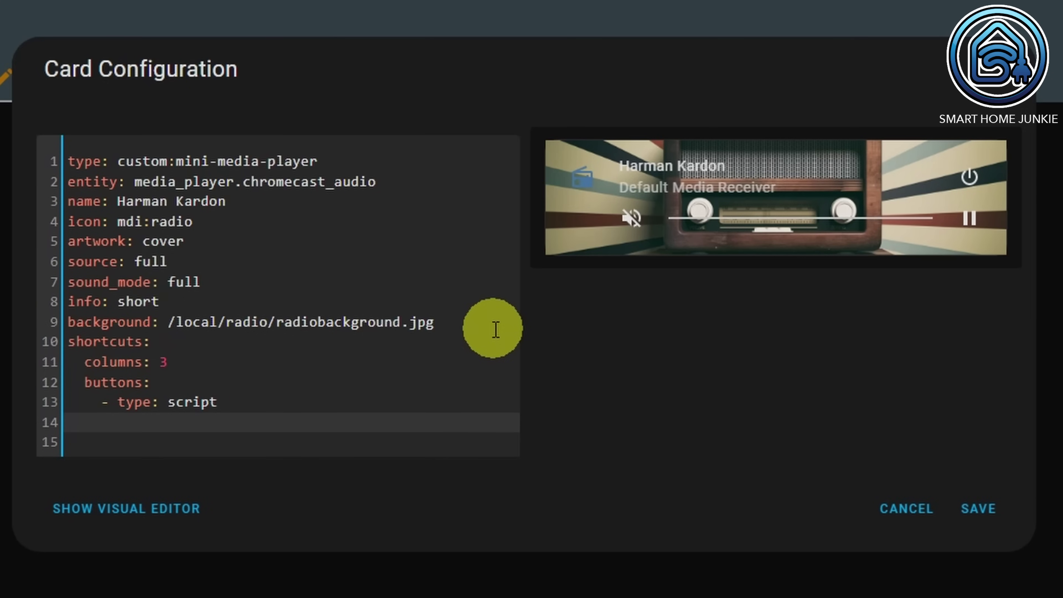
pyautogui.write('name')
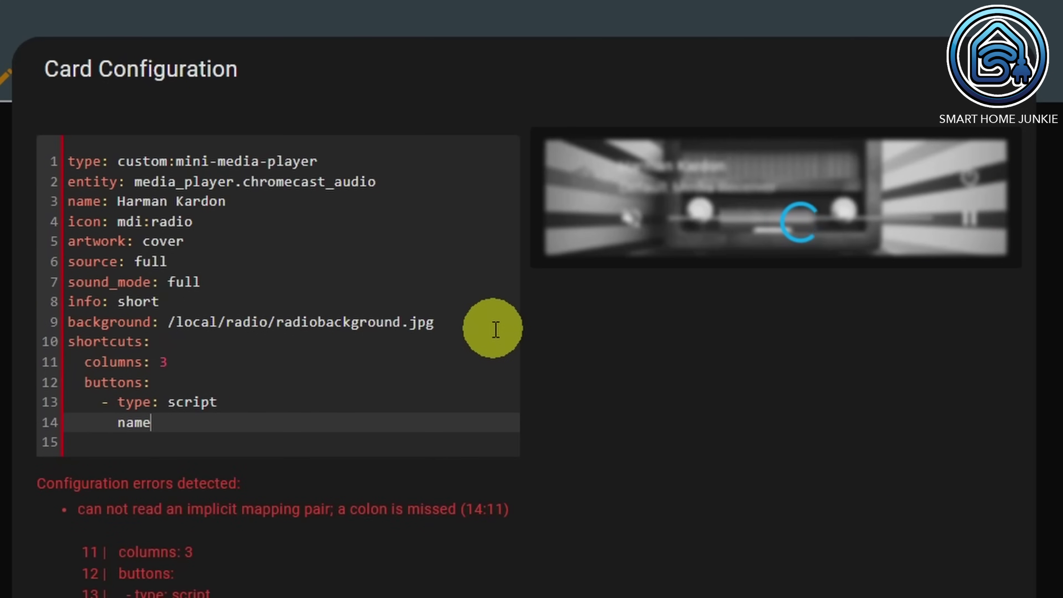
pyautogui.write(': Kink DNA')
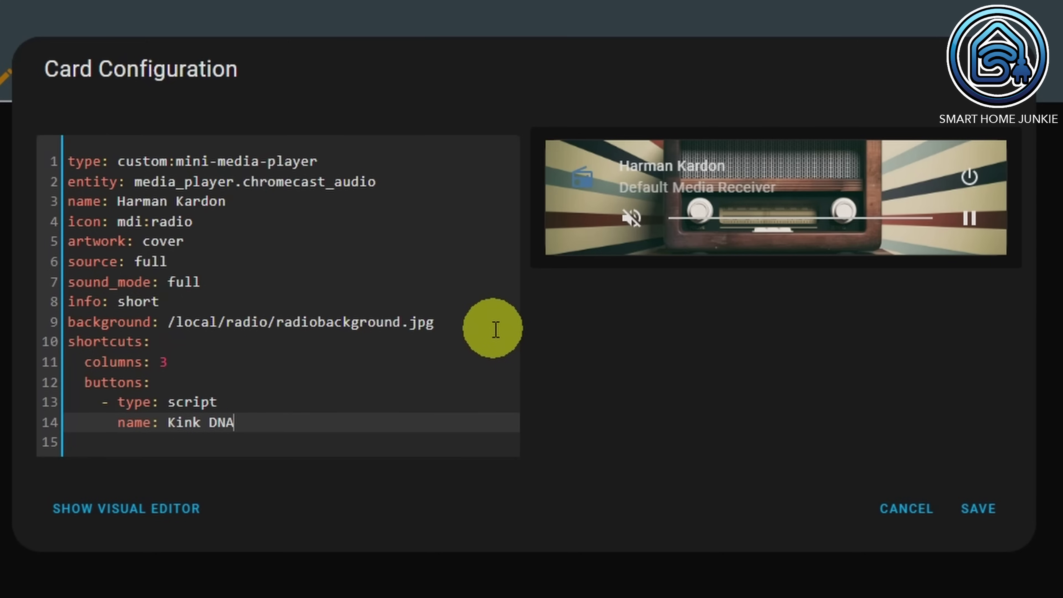
pyautogui.press('Return')
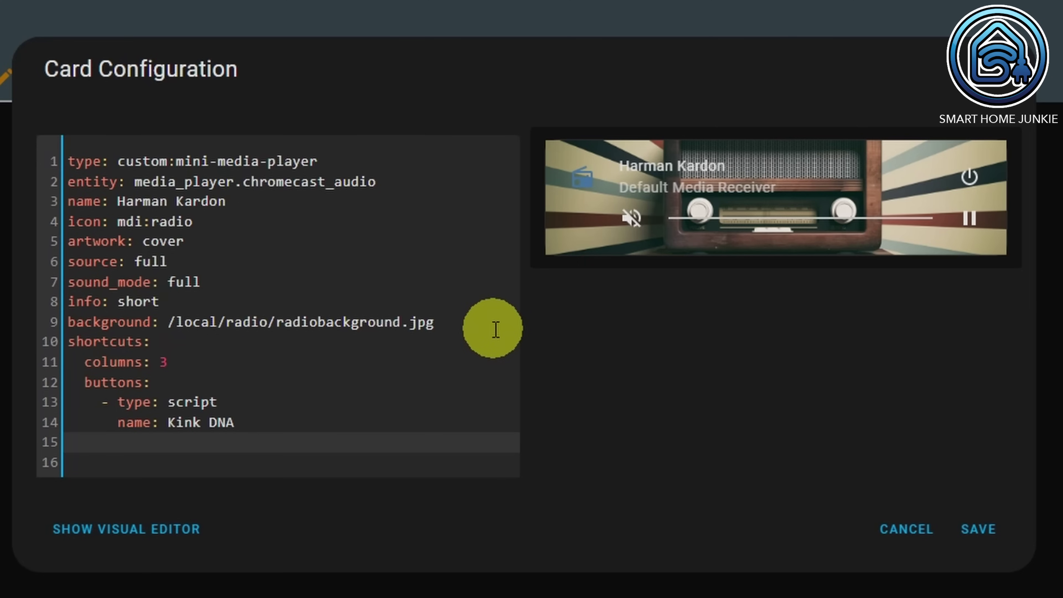
pyautogui.write('id: script.')
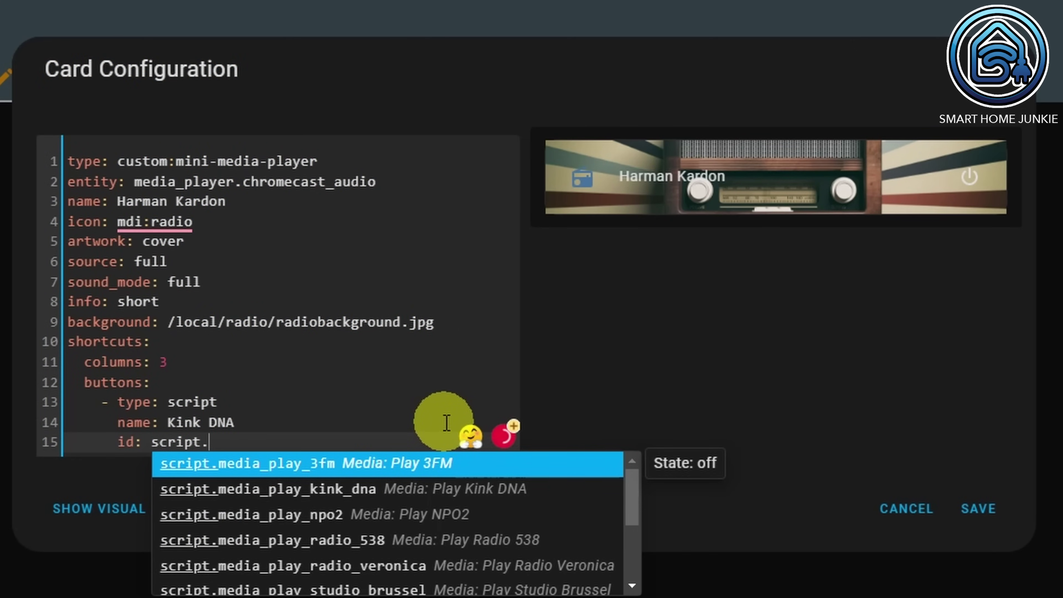
pyautogui.click(358, 490)
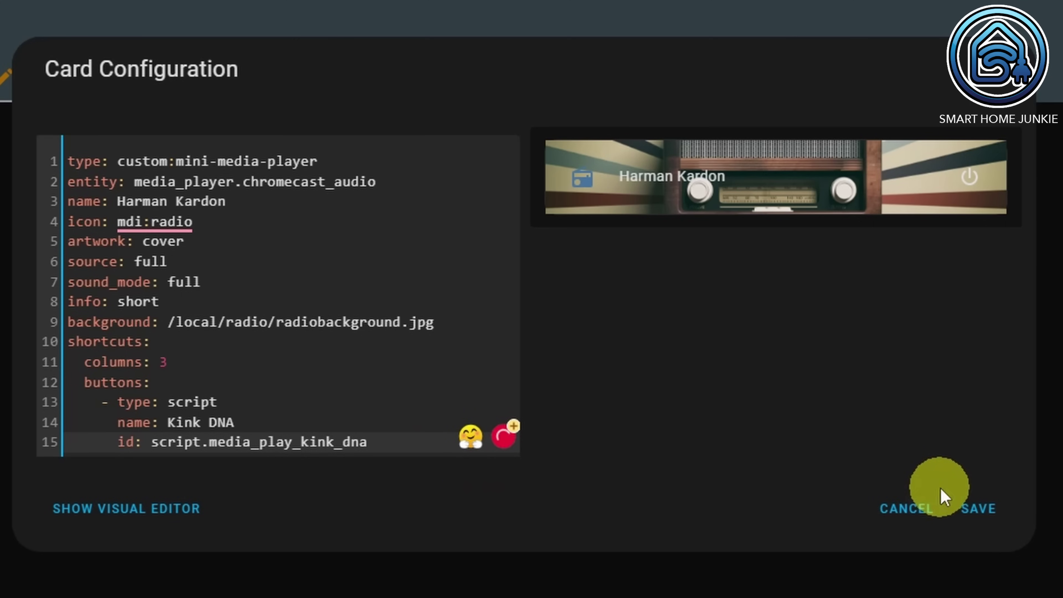
pyautogui.click(979, 509)
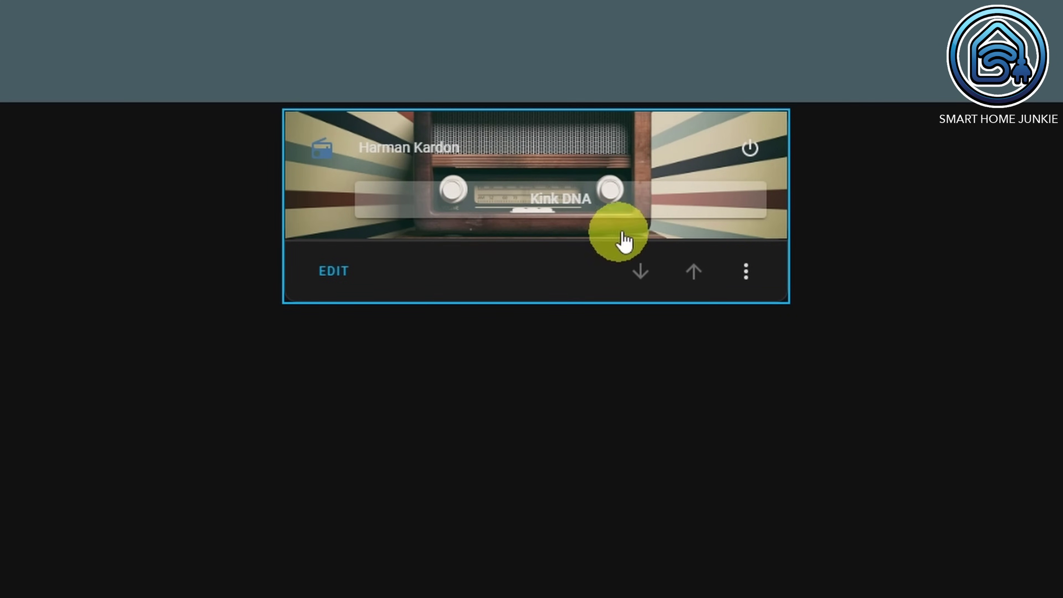
# - Play Kink DNA from the card's shortcut and test the card's pause and mute controls
pyautogui.click(560, 205)
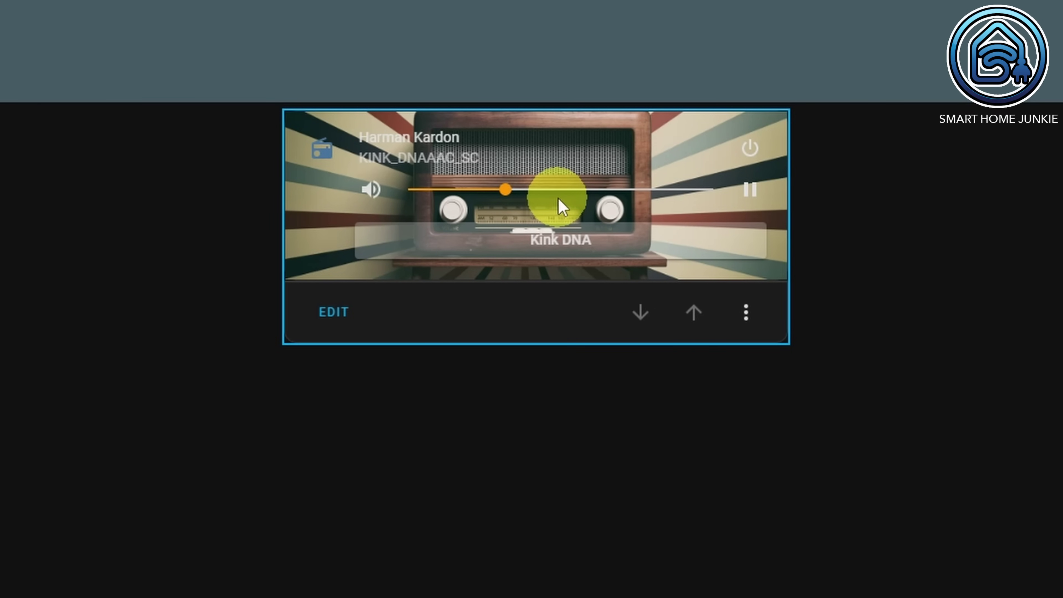
pyautogui.click(753, 197)
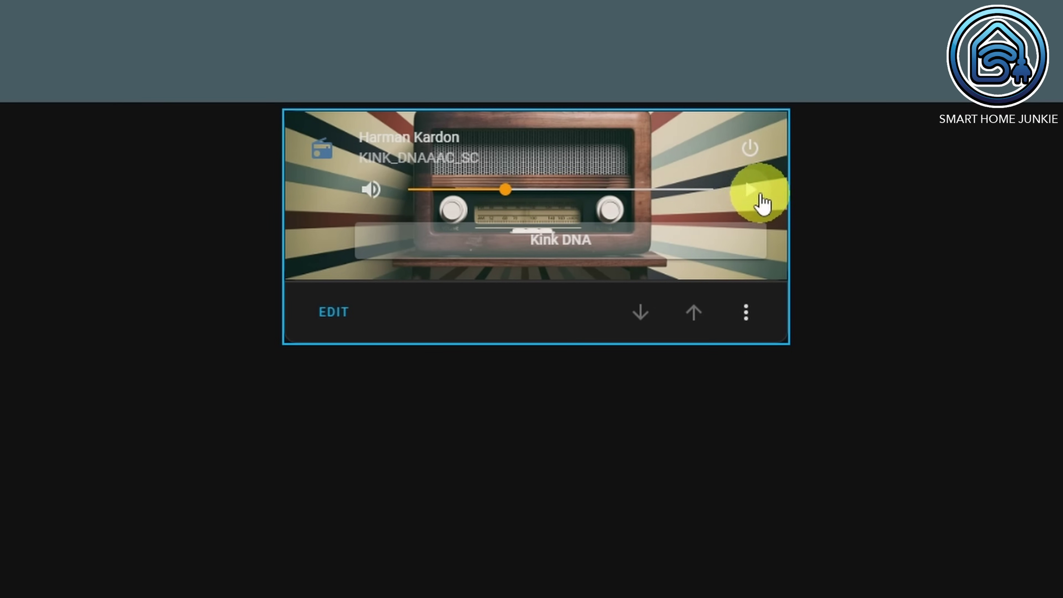
pyautogui.click(376, 195)
pyautogui.click(376, 194)
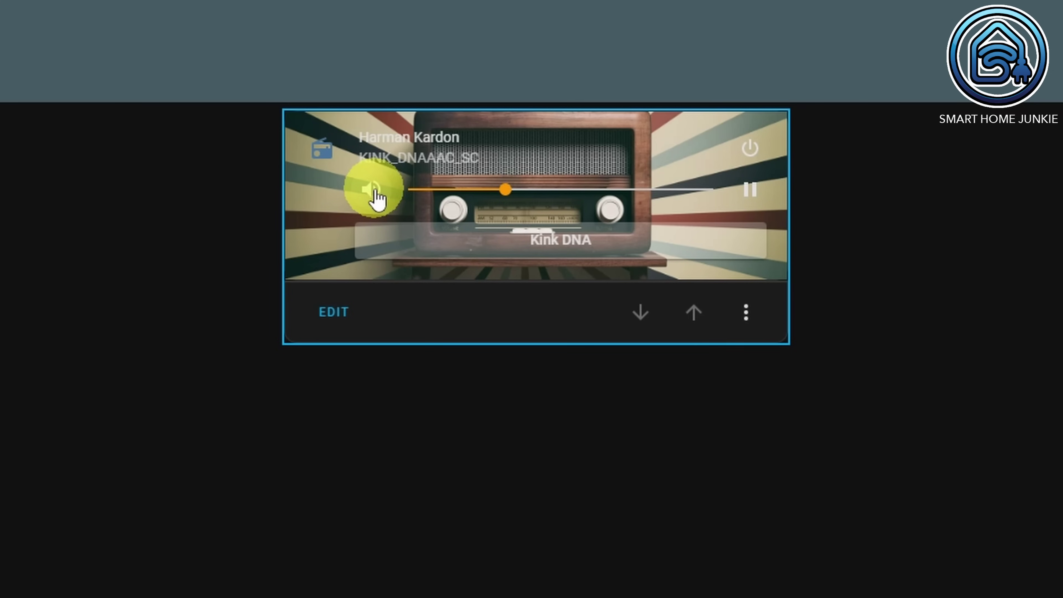
# - Lower the player's volume slightly and turn the player off from the card
pyautogui.moveTo(514, 190)
pyautogui.mouseDown()
pyautogui.moveTo(513, 199)
pyautogui.moveTo(641, 203)
pyautogui.moveTo(501, 203)
pyautogui.mouseUp()
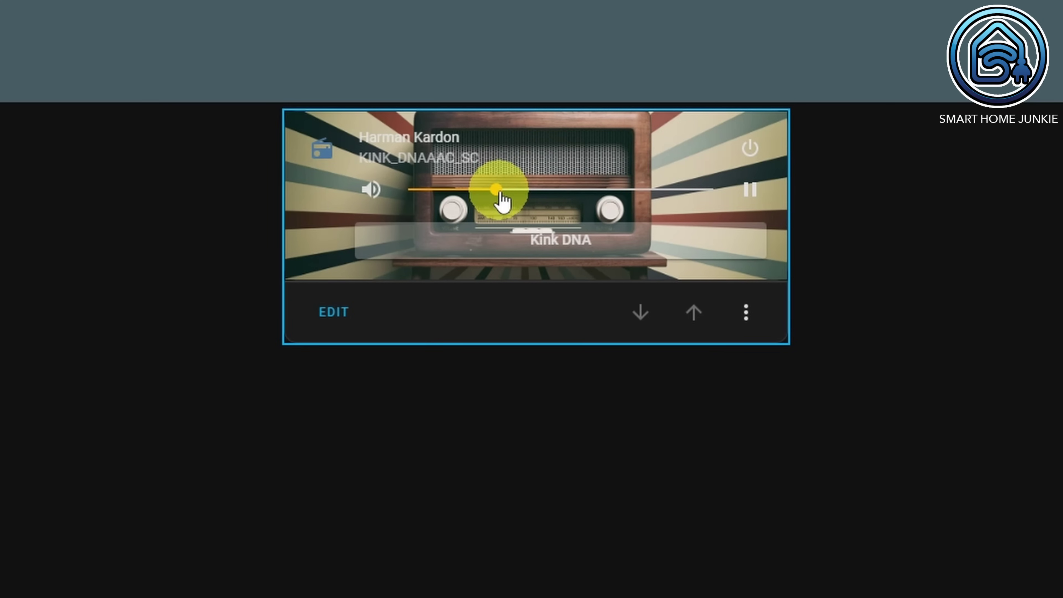
pyautogui.click(750, 149)
pyautogui.click(804, 261)
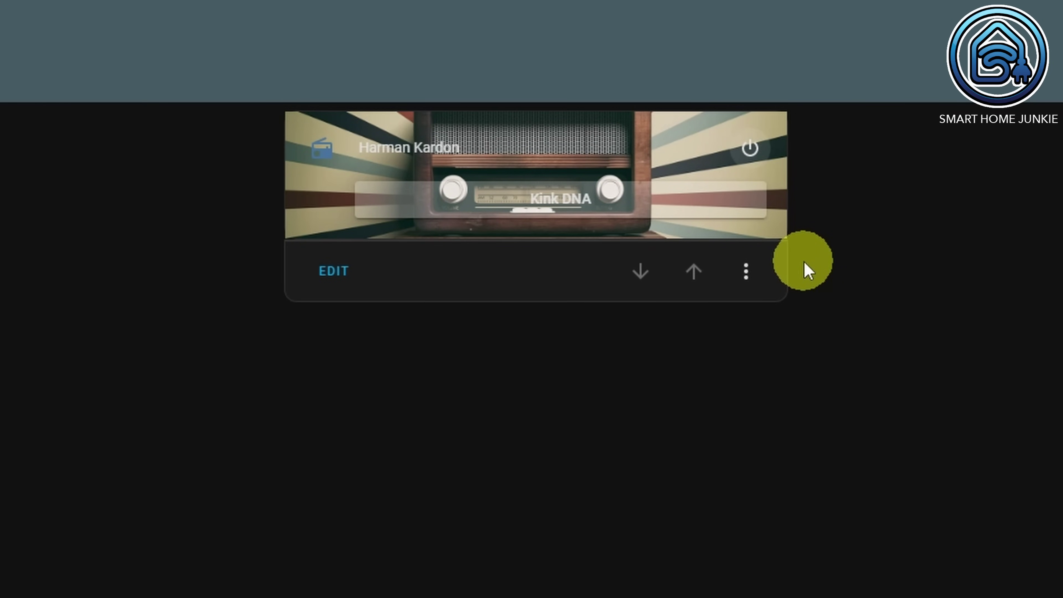
# - Duplicate the Kink DNA button entry below itself in the media player card's YAML
pyautogui.click(337, 272)
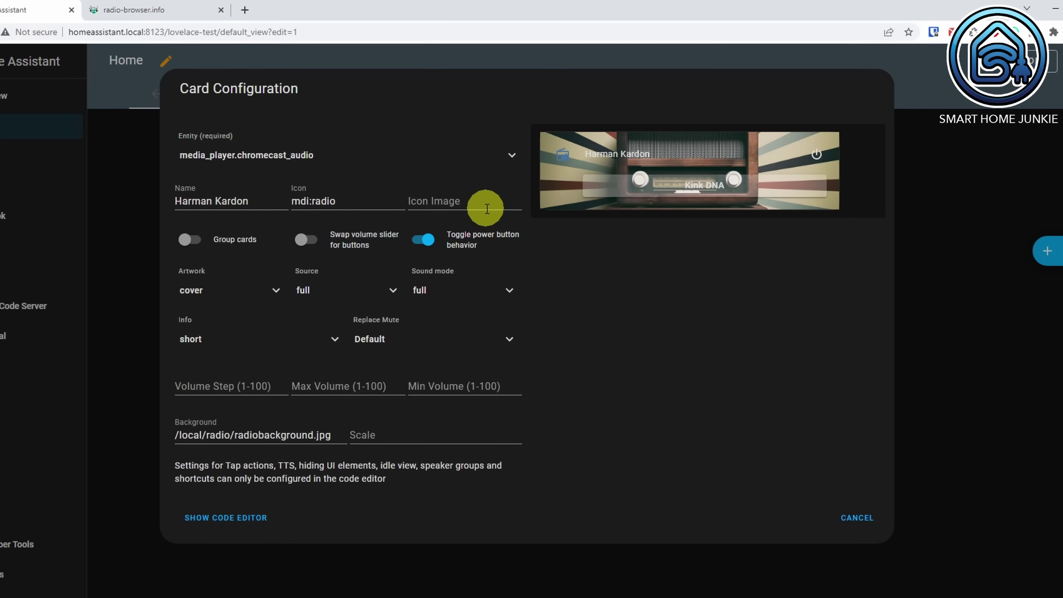
pyautogui.click(251, 517)
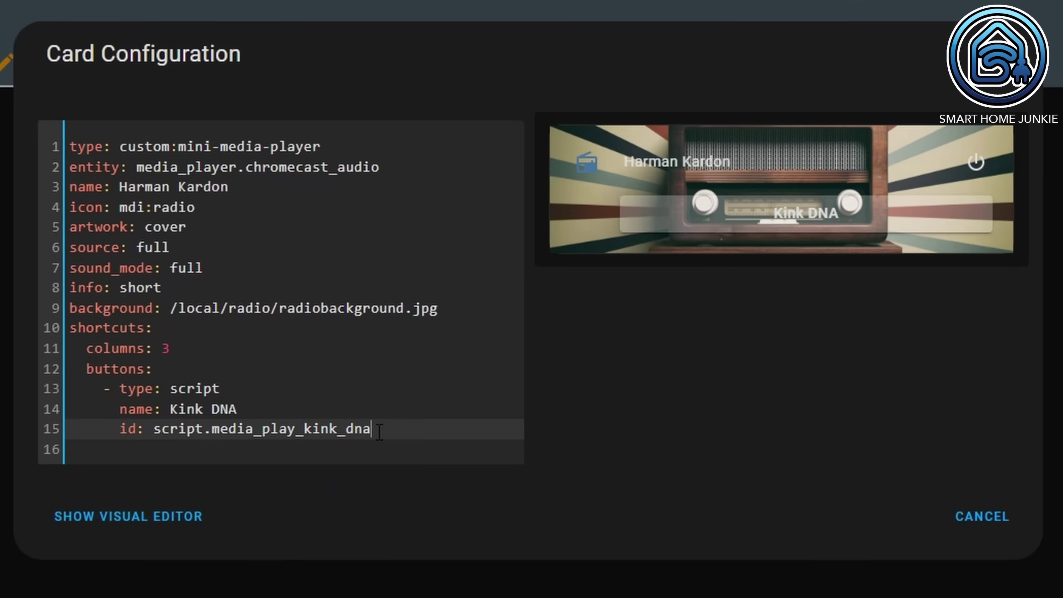
pyautogui.moveTo(431, 316); pyautogui.dragTo(237, 303)
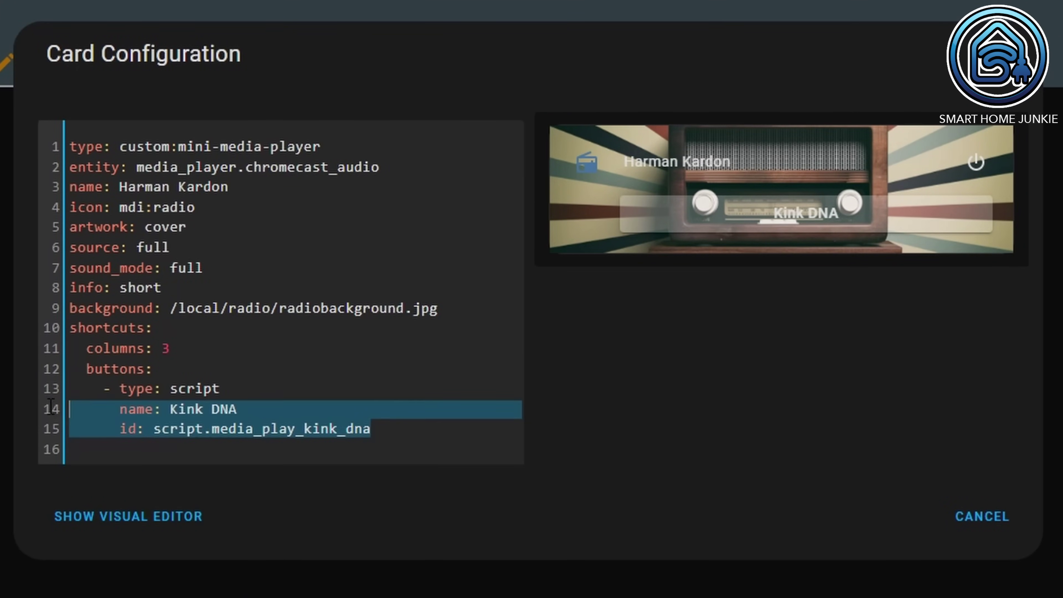
pyautogui.moveTo(50, 406); pyautogui.dragTo(51, 390)
pyautogui.rightClick(105, 393)
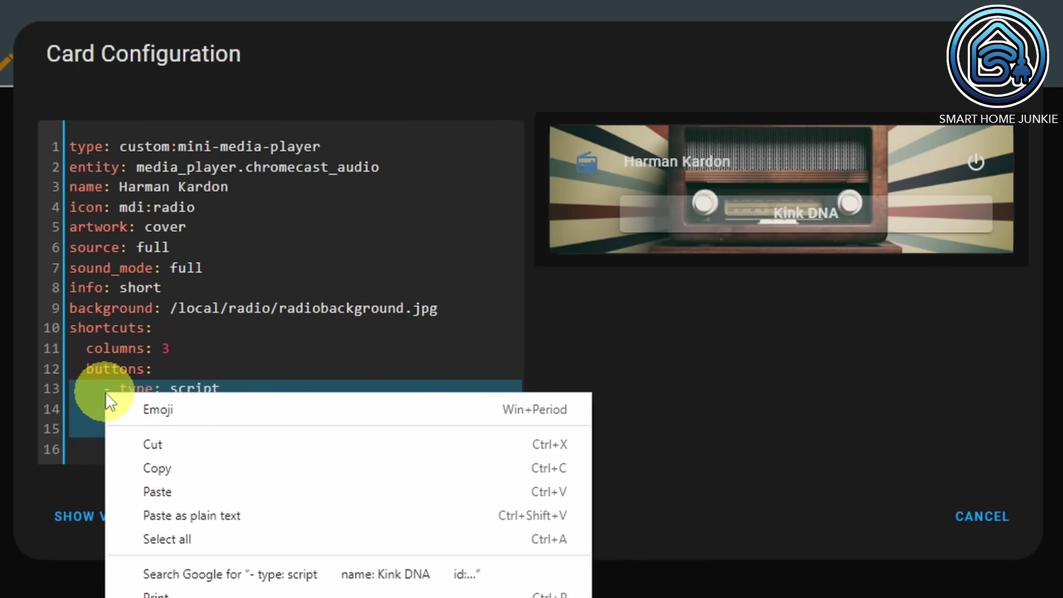
pyautogui.click(154, 468)
pyautogui.click(393, 433)
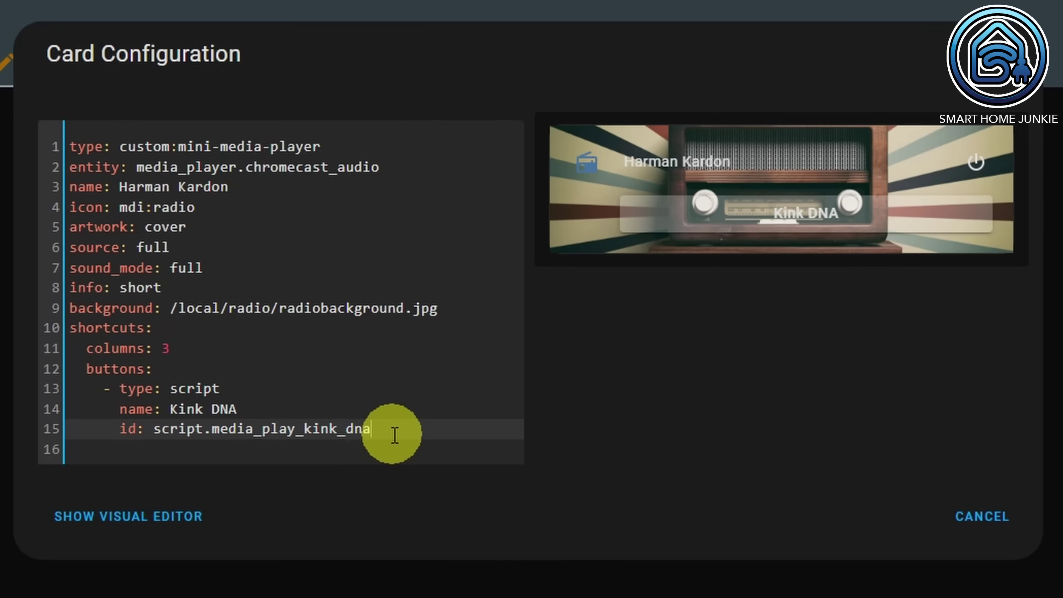
pyautogui.press('Return')
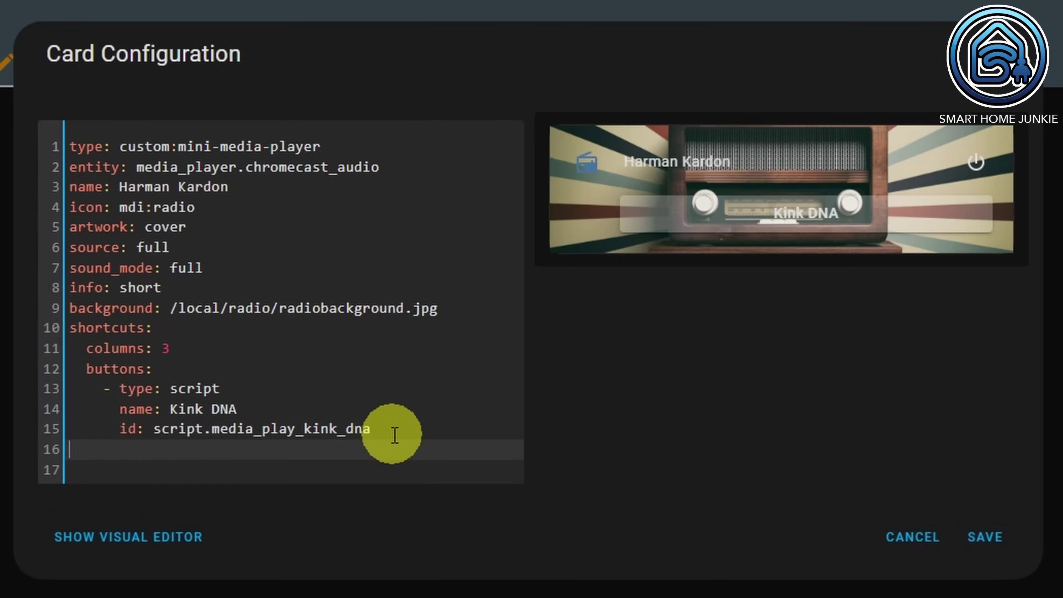
pyautogui.rightClick(96, 451)
pyautogui.click(201, 592)
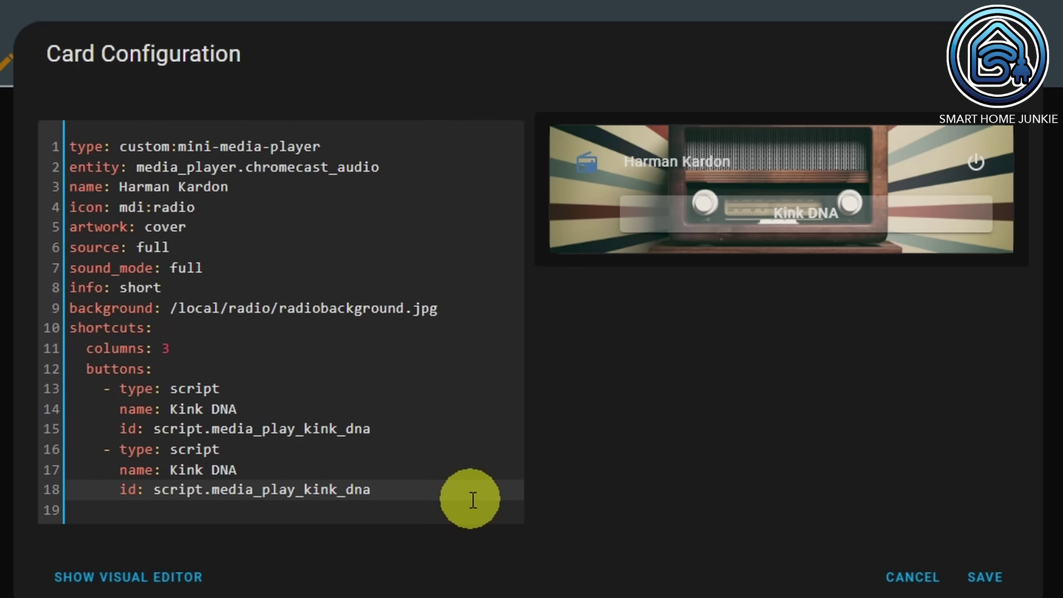
# - Change the duplicated button's name to Studio Brussel and its id to script.media_play_studio_brussel
pyautogui.press('Up')
pyautogui.press('BackSpace')
pyautogui.press('BackSpace')
pyautogui.press('BackSpace')
pyautogui.press('BackSpace')
pyautogui.press('BackSpace')
pyautogui.press('BackSpace')
pyautogui.press('BackSpace')
pyautogui.press('BackSpace')
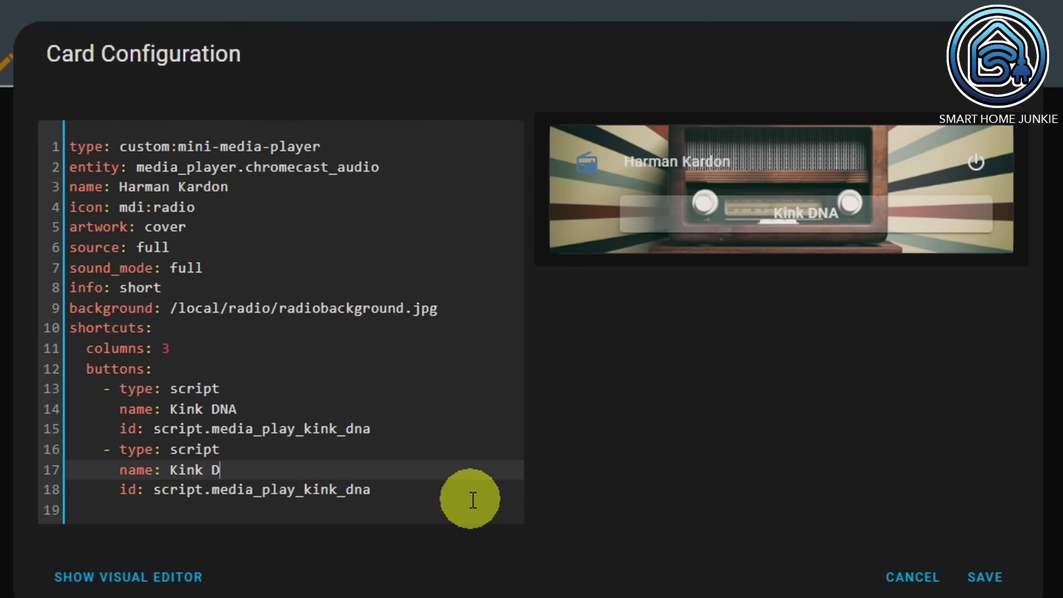
pyautogui.write('Studio Brussel')
pyautogui.press('Down')
pyautogui.press('End')
pyautogui.press('BackSpace')
pyautogui.press('BackSpace')
pyautogui.press('BackSpace')
pyautogui.press('BackSpace')
pyautogui.press('BackSpace')
pyautogui.press('BackSpace')
pyautogui.press('BackSpace')
pyautogui.press('BackSpace')
pyautogui.press('BackSpace')
pyautogui.write('_studio_brussel')
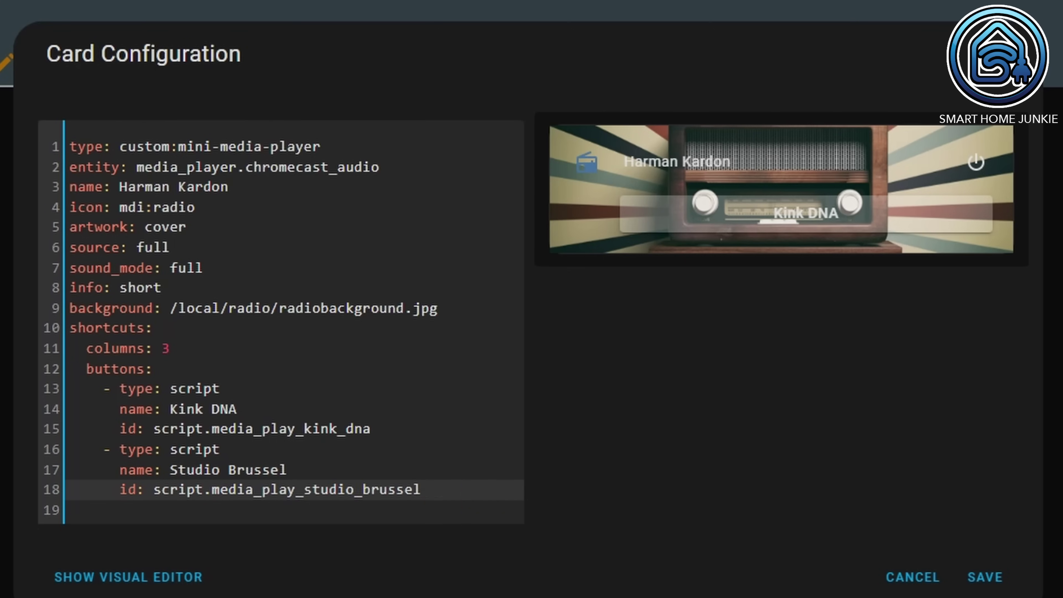
# - Add a third script button named Radio Veronica with id script.media_play_radio_veronica
pyautogui.click(309, 505)
pyautogui.hotkey('ctrl', 'v')
pyautogui.click(415, 520)
pyautogui.press('BackSpace')
pyautogui.press('BackSpace')
pyautogui.press('BackSpace')
pyautogui.press('BackSpace')
pyautogui.press('BackSpace')
pyautogui.press('BackSpace')
pyautogui.press('BackSpace')
pyautogui.press('BackSpace')
pyautogui.write('Radio Veronica')
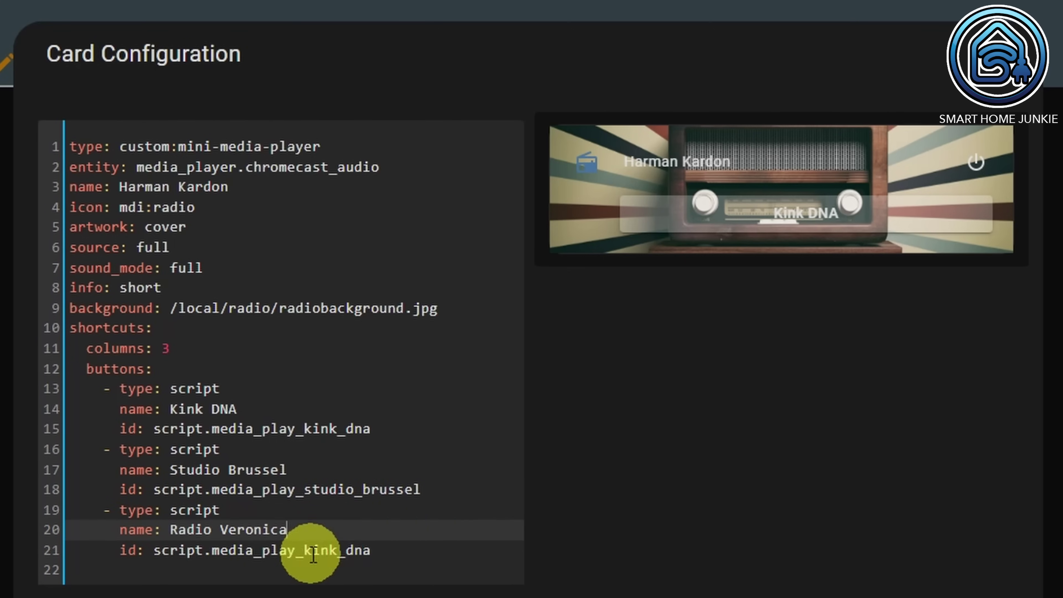
pyautogui.press('Down')
pyautogui.press('End')
pyautogui.press('BackSpace')
pyautogui.press('BackSpace')
pyautogui.press('BackSpace')
pyautogui.press('BackSpace')
pyautogui.press('BackSpace')
pyautogui.press('BackSpace')
pyautogui.press('BackSpace')
pyautogui.press('BackSpace')
pyautogui.press('BackSpace')
pyautogui.write('_radio_veronica')
# - Add a fourth script button named Radio 538 with id script.media_play_radio_538
pyautogui.press('Down')
pyautogui.hotkey('ctrl', 'v')
pyautogui.moveTo(169, 590); pyautogui.dragTo(565, 596)
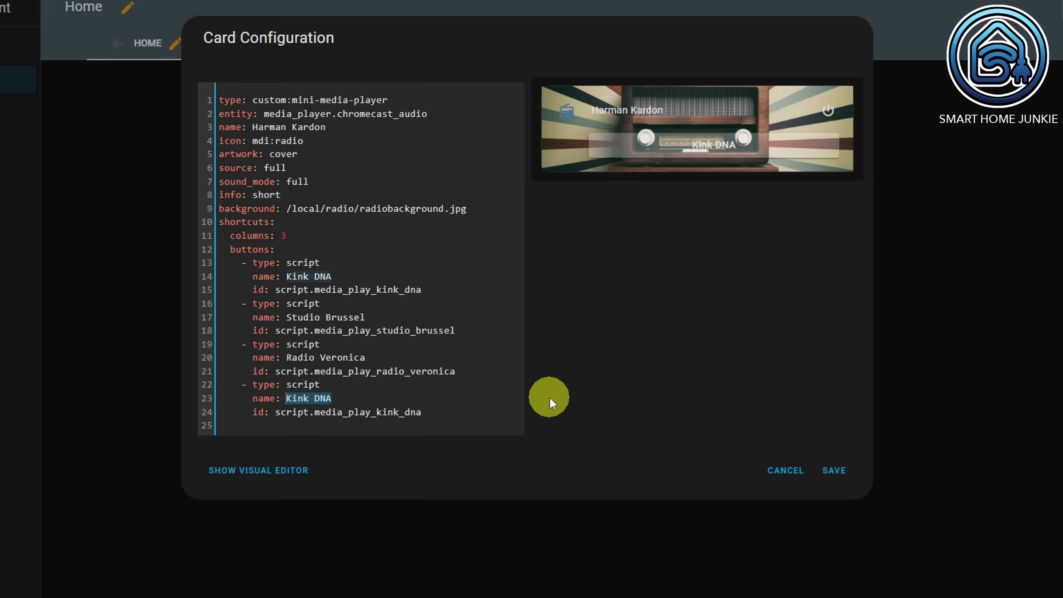
pyautogui.write('Radio 538')
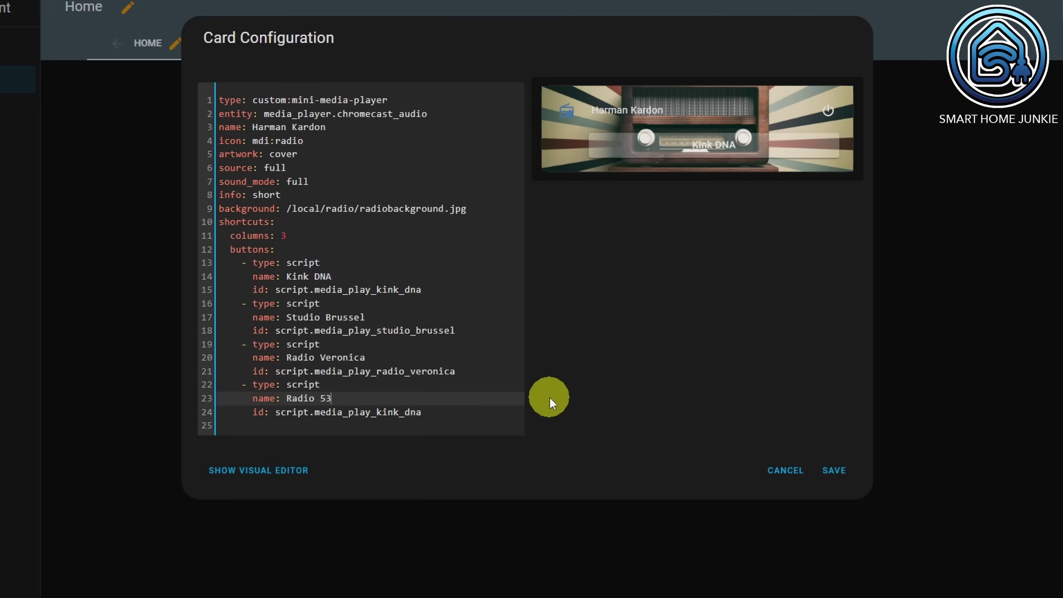
pyautogui.press('Down')
pyautogui.press('End')
pyautogui.hotkey('shift', 'Left')
pyautogui.hotkey('shift', 'Left')
pyautogui.hotkey('shift', 'Left')
pyautogui.hotkey('shift', 'Left')
pyautogui.hotkey('shift', 'Left')
pyautogui.hotkey('shift', 'Left')
pyautogui.hotkey('shift', 'Left')
pyautogui.hotkey('shift', 'Left')
pyautogui.write('radio_538')
# - Add a fifth script button named NPO2 with id script.media_play_npo2
pyautogui.press('Down')
pyautogui.hotkey('ctrl', 'v')
pyautogui.moveTo(330, 438); pyautogui.dragTo(286, 438)
pyautogui.write('NPO2')
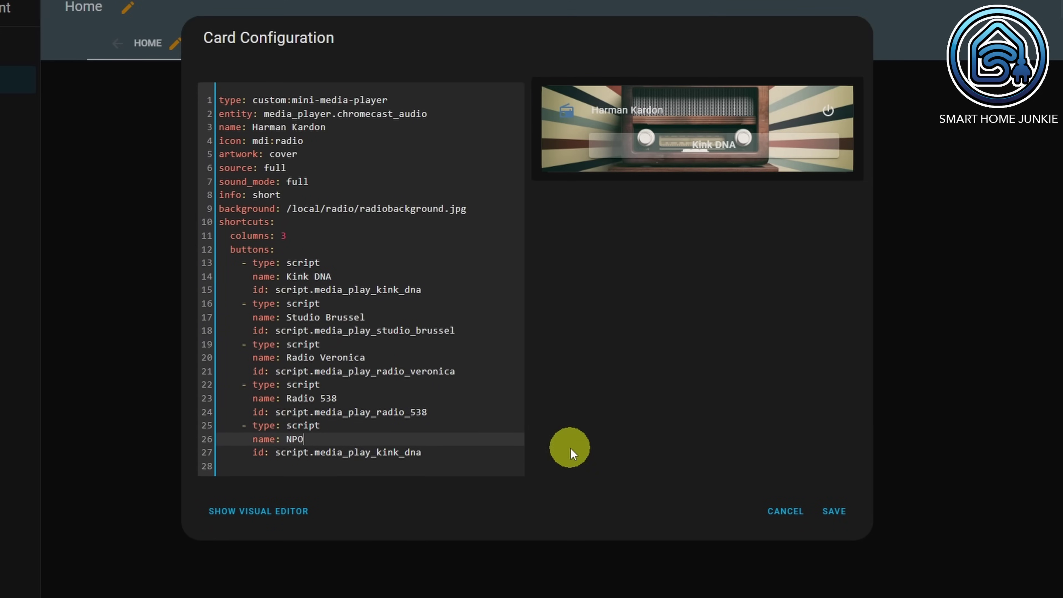
pyautogui.press('Down')
pyautogui.press('End')
pyautogui.hotkey('shift', 'Left')
pyautogui.hotkey('shift', 'Left')
pyautogui.hotkey('shift', 'Left')
pyautogui.hotkey('shift', 'Left')
pyautogui.hotkey('shift', 'Left')
pyautogui.hotkey('shift', 'Left')
pyautogui.hotkey('shift', 'Left')
pyautogui.hotkey('shift', 'Left')
pyautogui.write('npo2')
# - Add a sixth script button named 3FM with id script.media_play_3fm, and save the card
pyautogui.press('Down')
pyautogui.hotkey('ctrl', 'v')
pyautogui.moveTo(287, 480); pyautogui.dragTo(334, 480)
pyautogui.write('3FM')
pyautogui.press('Down')
pyautogui.press('End')
pyautogui.hotkey('shift', 'Left')
pyautogui.hotkey('shift', 'Left')
pyautogui.hotkey('shift', 'Left')
pyautogui.hotkey('shift', 'Left')
pyautogui.hotkey('shift', 'Left')
pyautogui.hotkey('shift', 'Left')
pyautogui.hotkey('shift', 'Left')
pyautogui.hotkey('shift', 'Left')
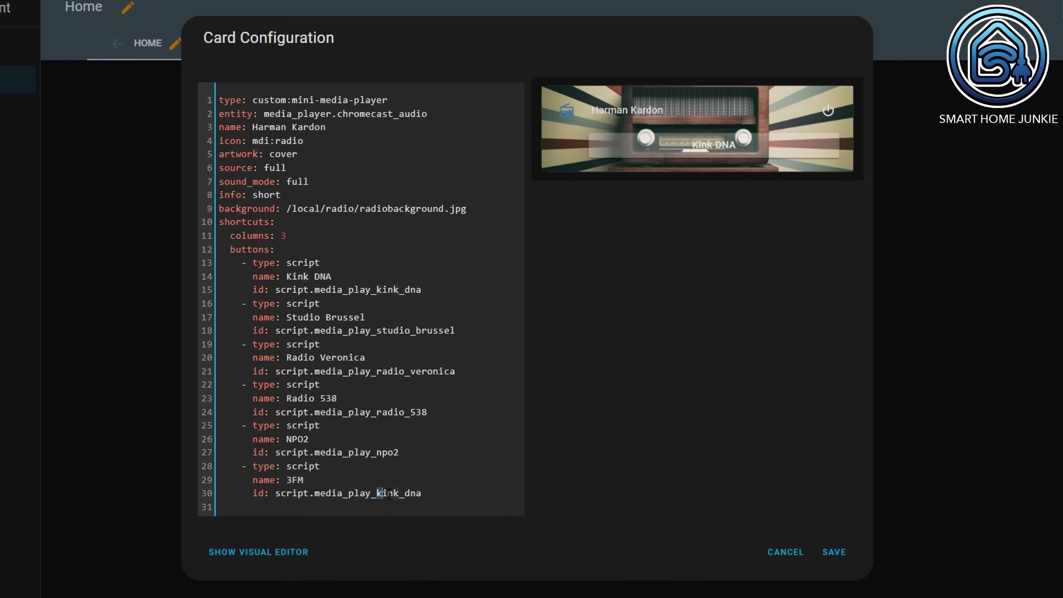
pyautogui.write('3')
pyautogui.click(586, 505)
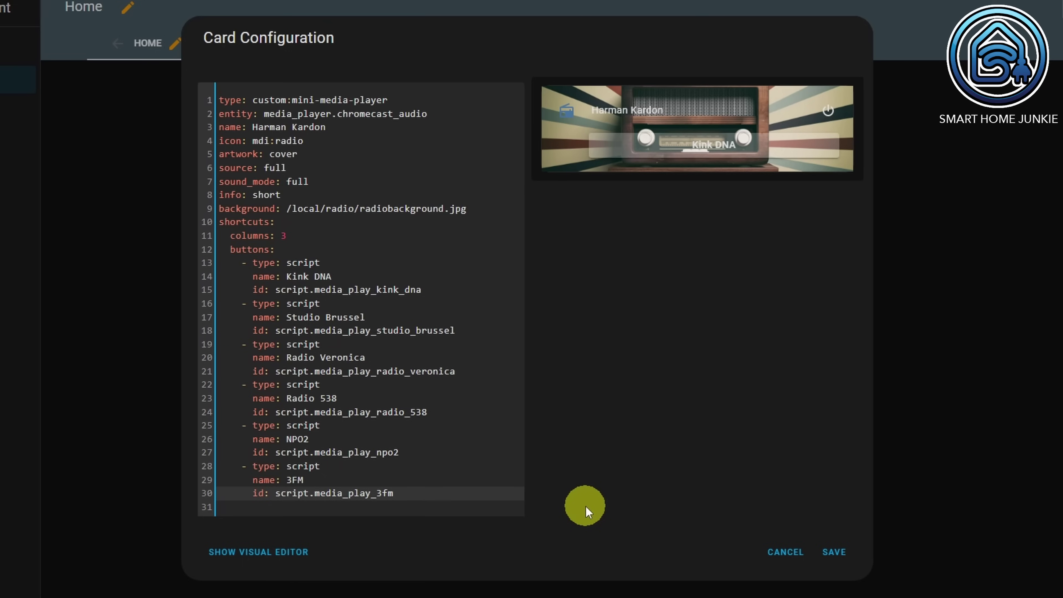
pyautogui.click(831, 552)
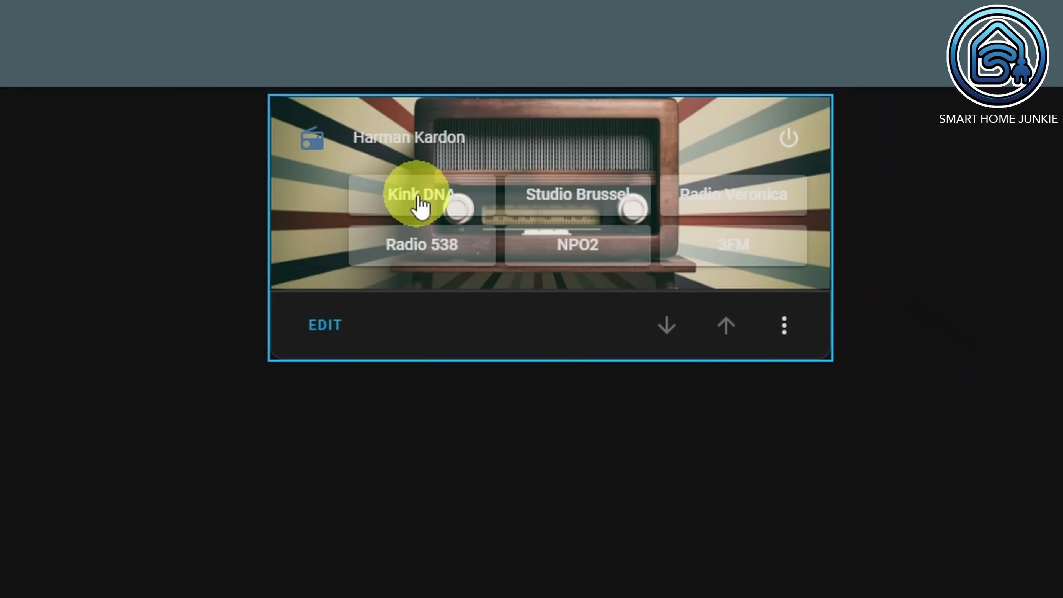
# - Test the card's Kink DNA, Studio Brussel and Radio Veronica shortcuts, and turn the player off
pyautogui.click(421, 206)
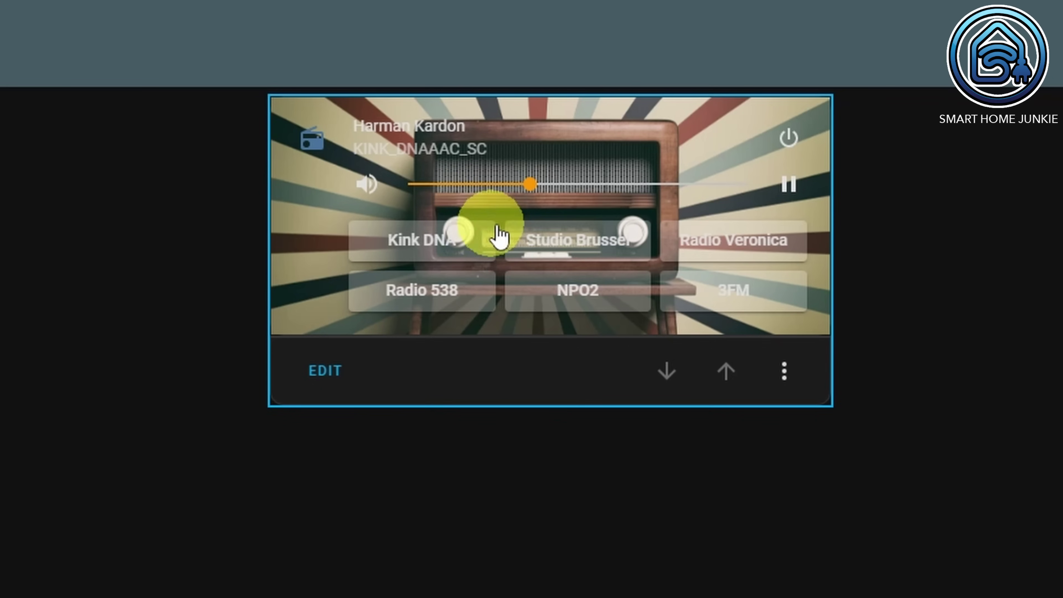
pyautogui.click(587, 254)
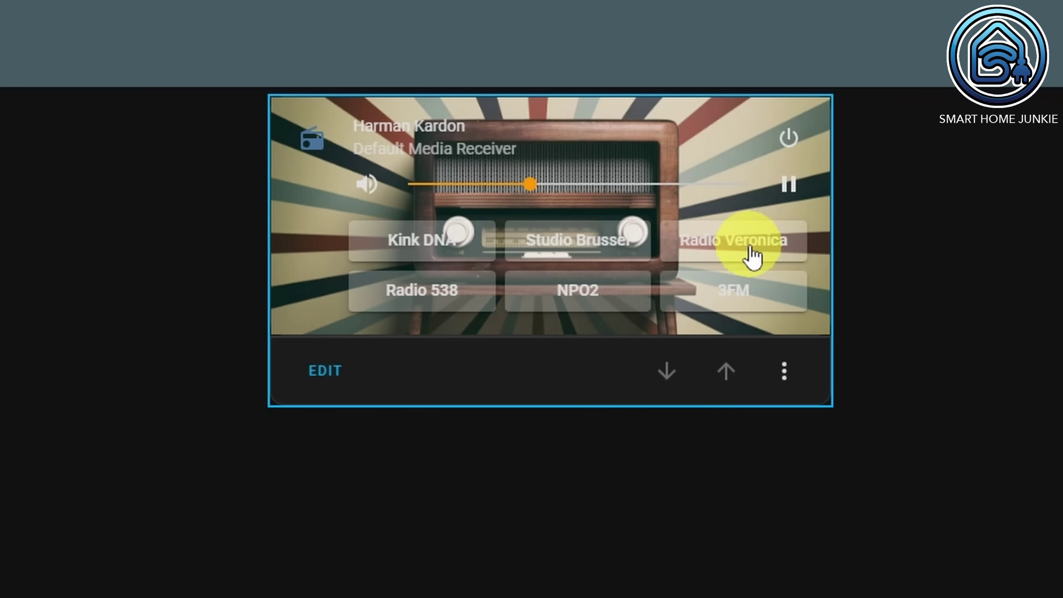
pyautogui.click(751, 254)
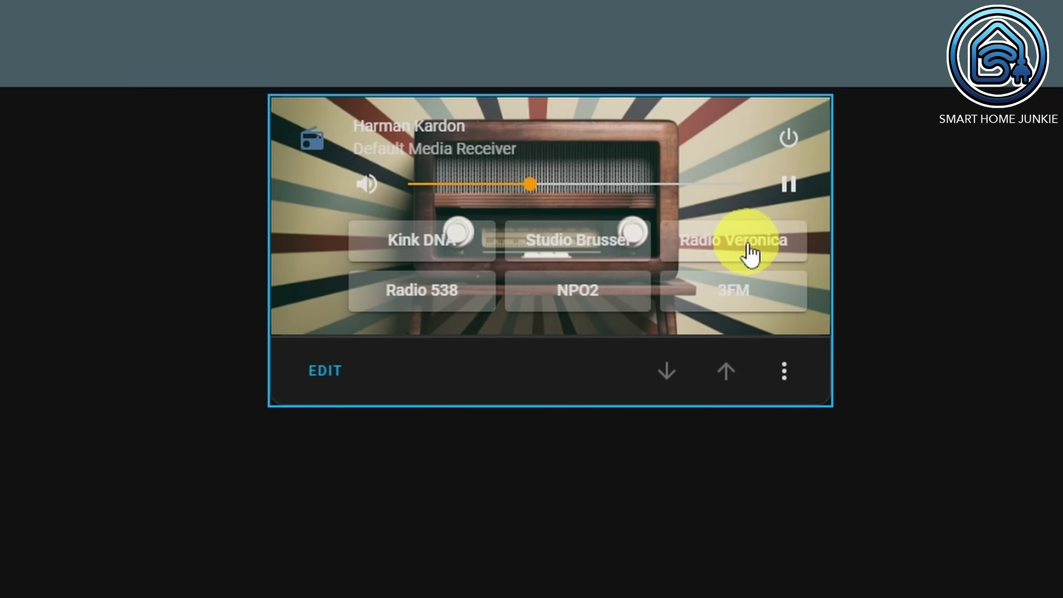
pyautogui.click(790, 142)
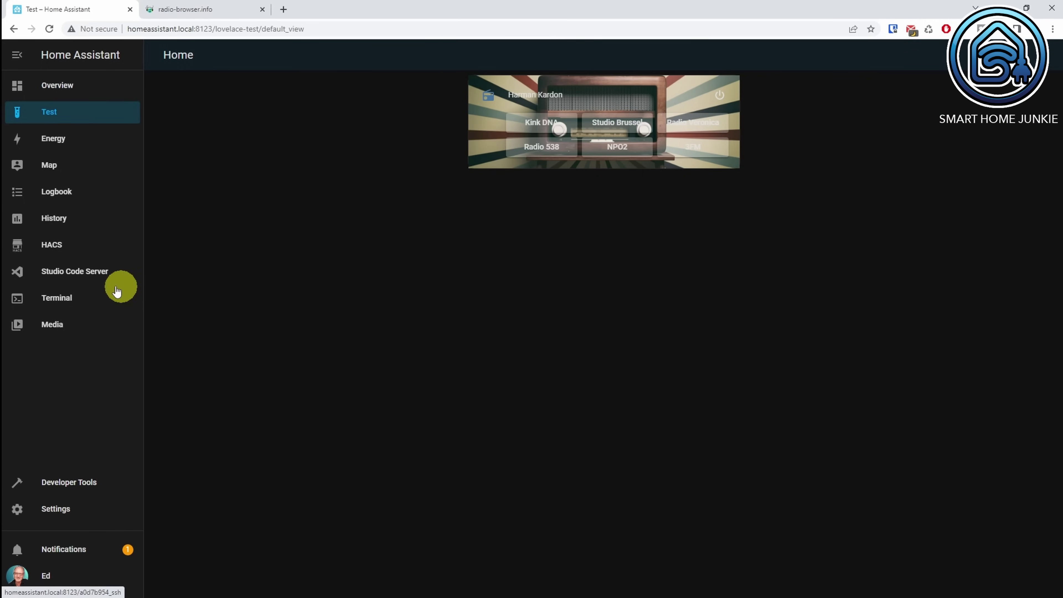
# - Copy the seven station icon images, icon_studio_brussel.png through icon_kink.png, from the local radio folder into www/radio in Studio Code Server
pyautogui.click(86, 276)
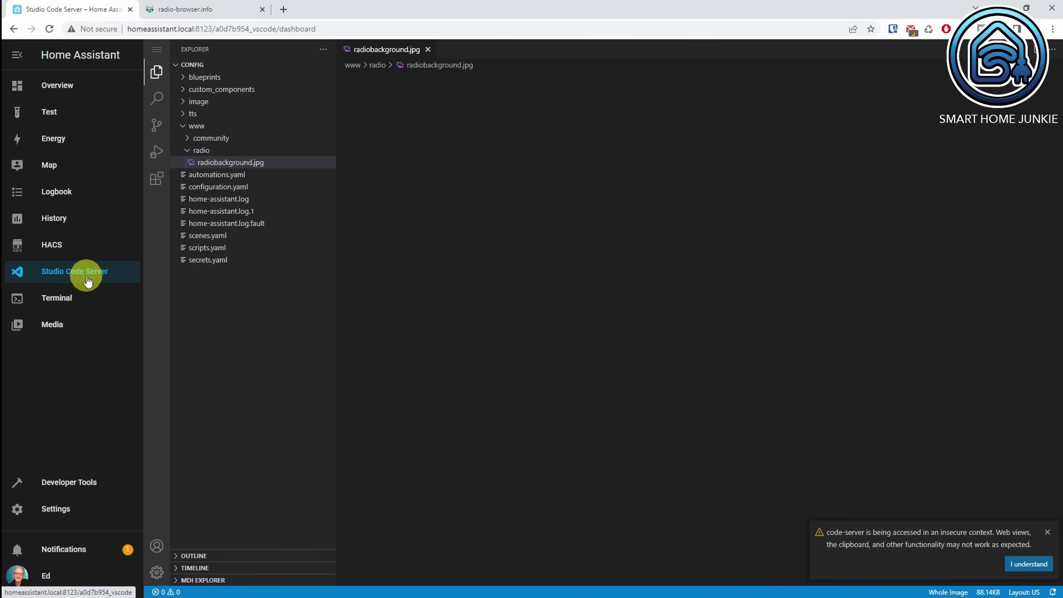
pyautogui.hotkey('alt', 'Tab')
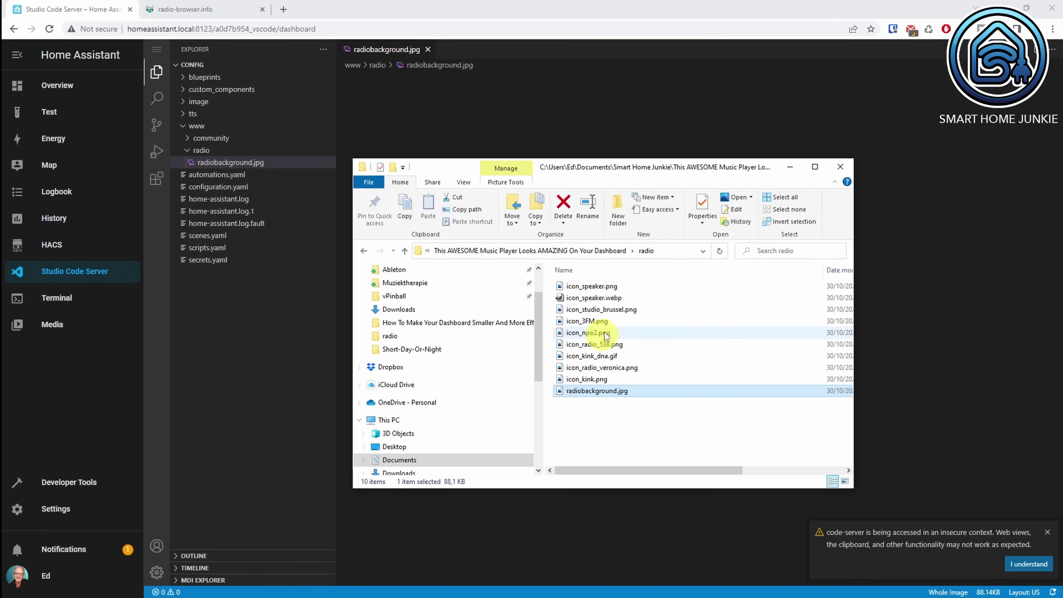
pyautogui.click(603, 309)
pyautogui.keyDown('shift'); pyautogui.click(594, 380); pyautogui.keyUp('shift')
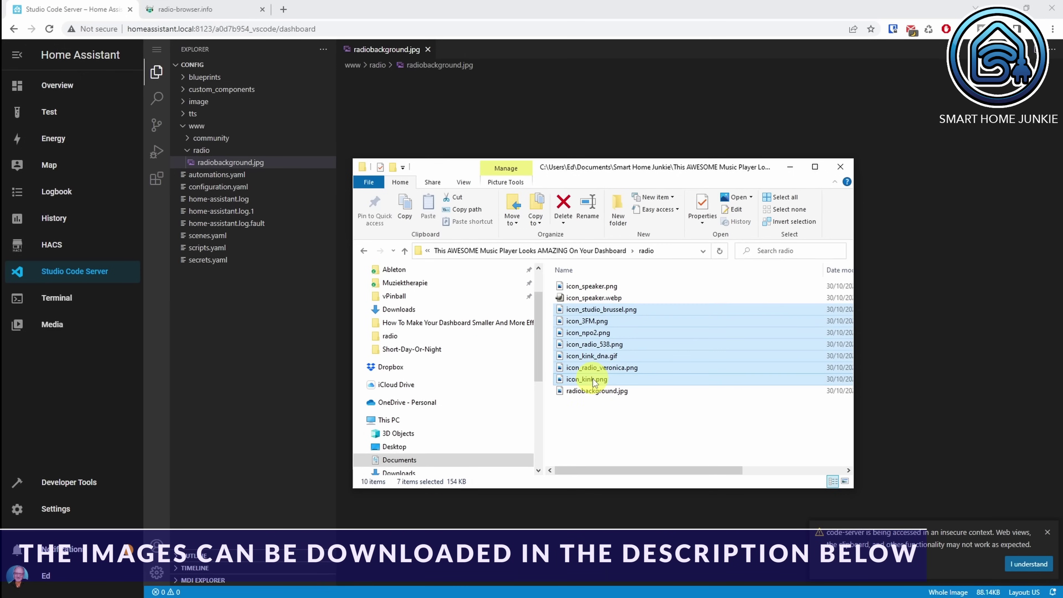
pyautogui.moveTo(278, 290); pyautogui.dragTo(188, 169)
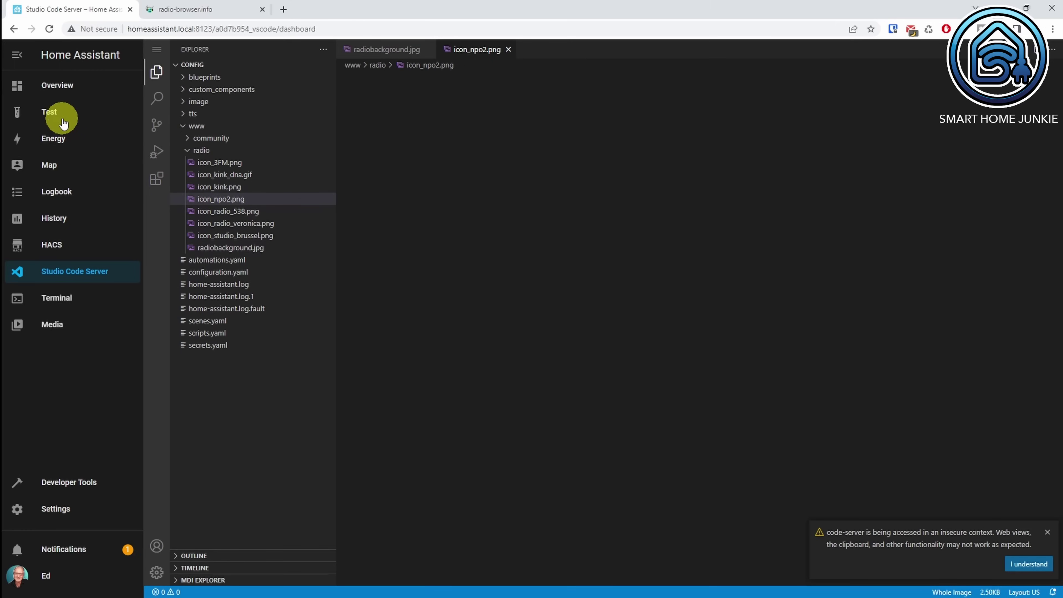
# - Return to the Test dashboard and open the media player card's YAML configuration for editing
pyautogui.click(46, 112)
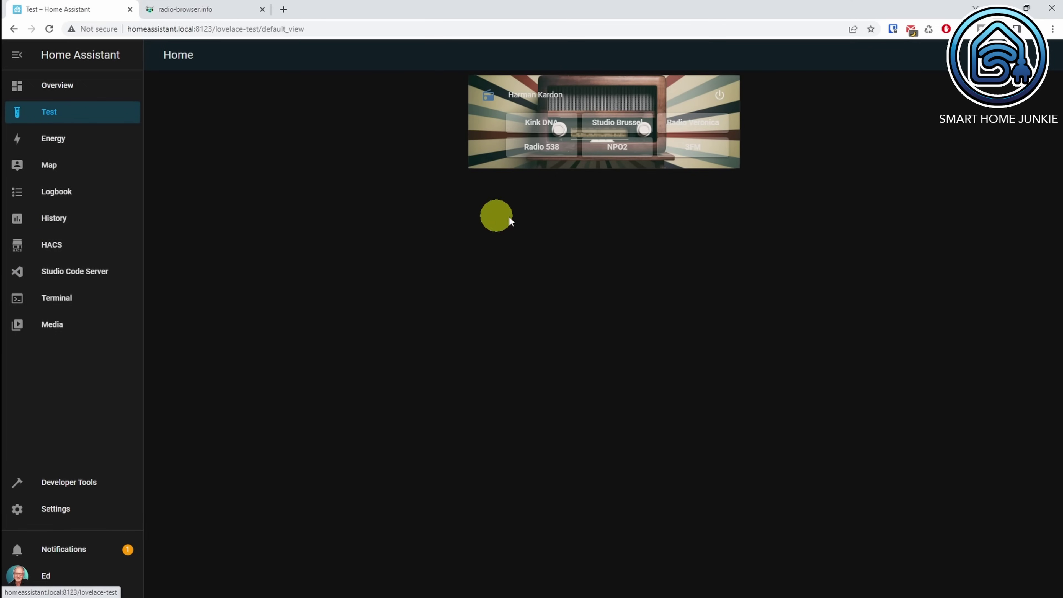
pyautogui.click(1042, 54)
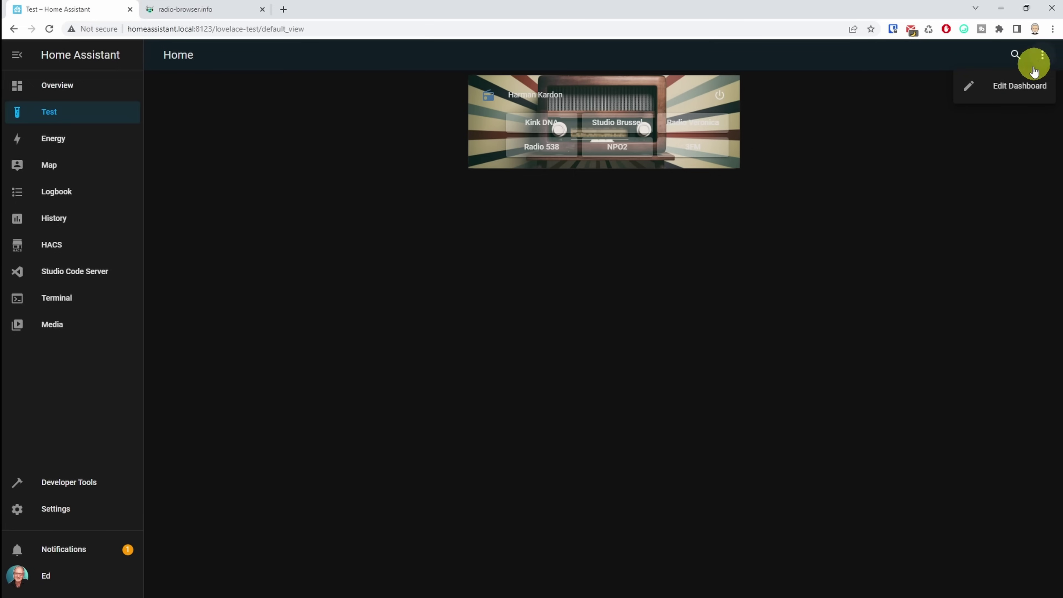
pyautogui.click(1015, 88)
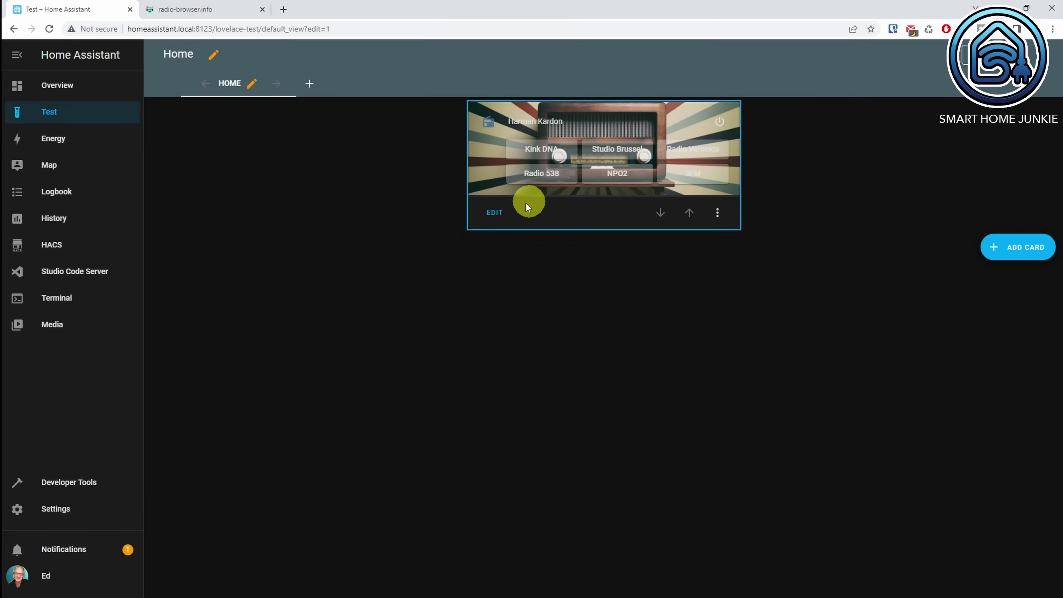
pyautogui.click(492, 211)
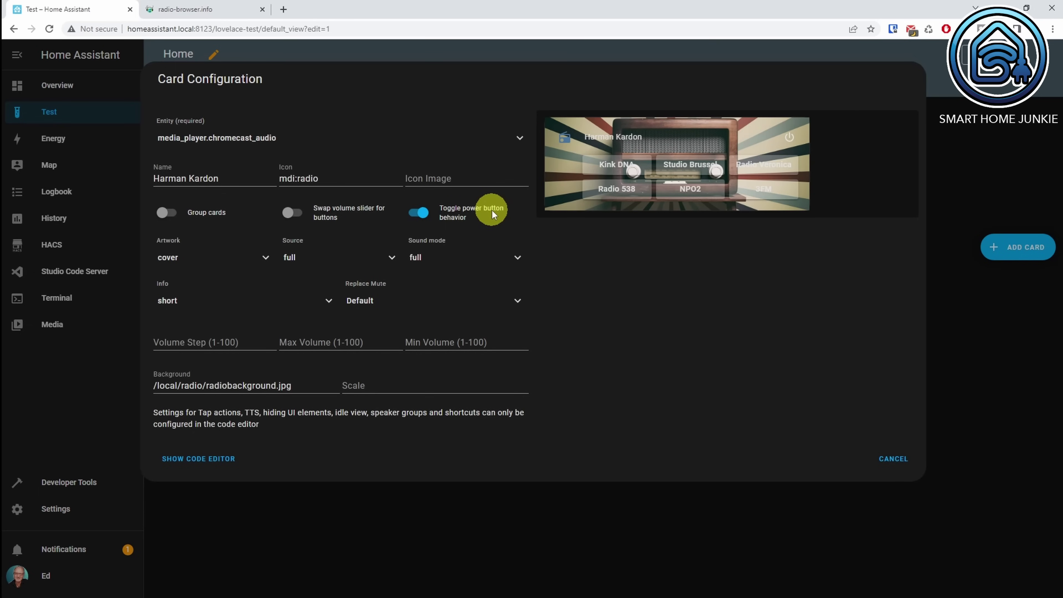
pyautogui.click(212, 460)
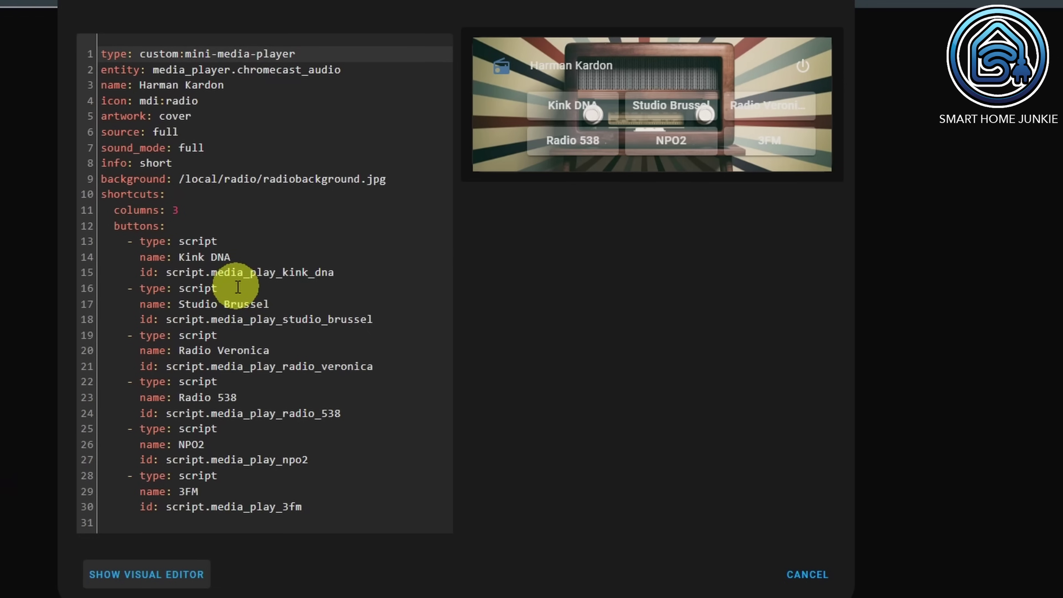
# - Replace the Kink DNA button's name line with cover: /local/radio/icon_kink_dna.gif
pyautogui.click(388, 270)
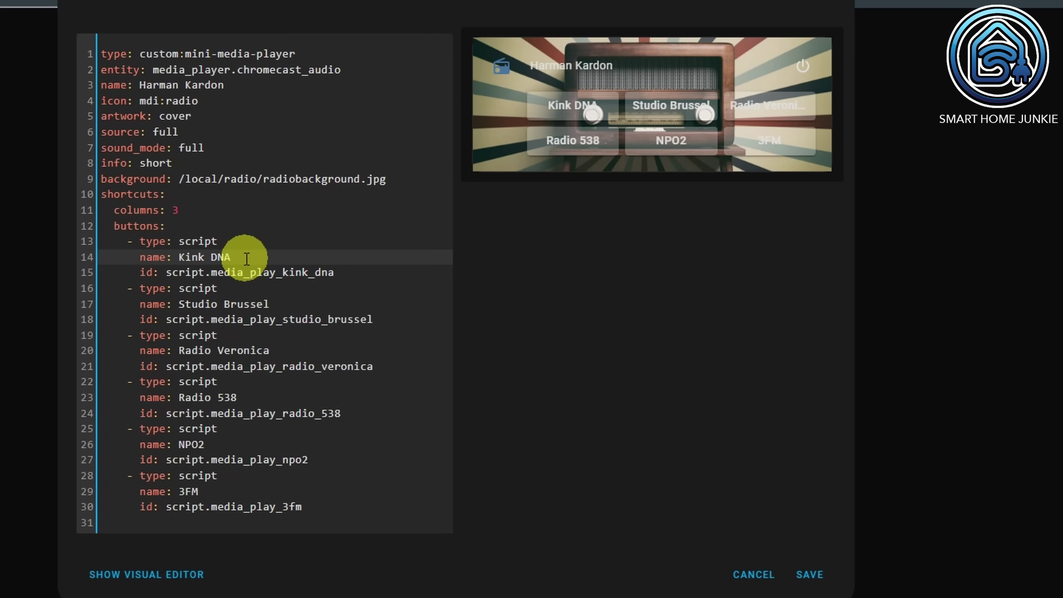
pyautogui.press('BackSpace')
pyautogui.press('BackSpace')
pyautogui.press('BackSpace')
pyautogui.press('BackSpace')
pyautogui.press('BackSpace')
pyautogui.press('BackSpace')
pyautogui.press('BackSpace')
pyautogui.press('BackSpace')
pyautogui.press('BackSpace')
pyautogui.press('BackSpace')
pyautogui.press('BackSpace')
pyautogui.press('BackSpace')
pyautogui.press('BackSpace')
pyautogui.press('BackSpace')
pyautogui.write('cover:')
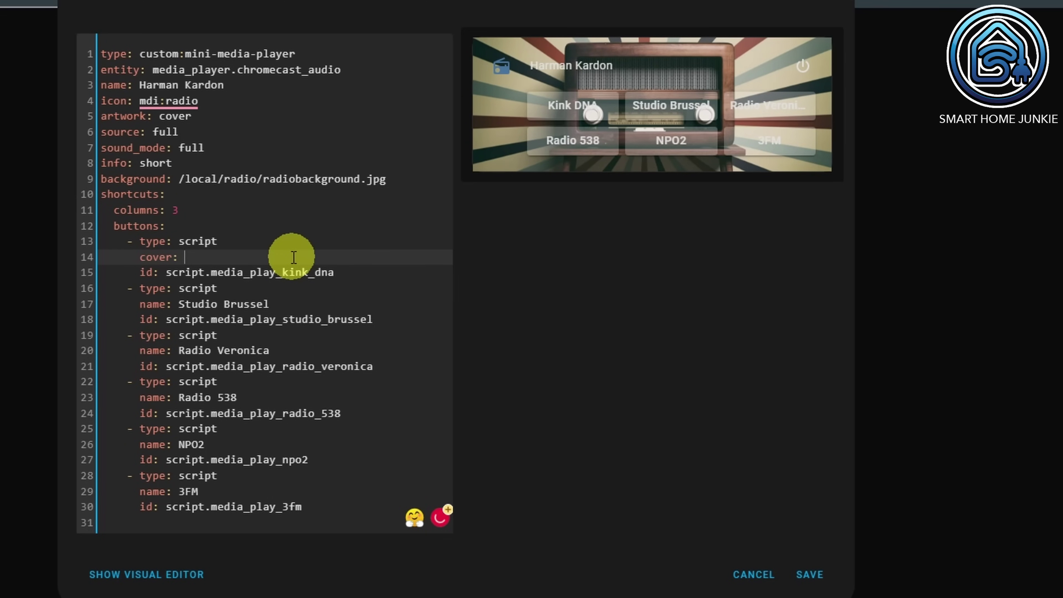
pyautogui.write(' /local')
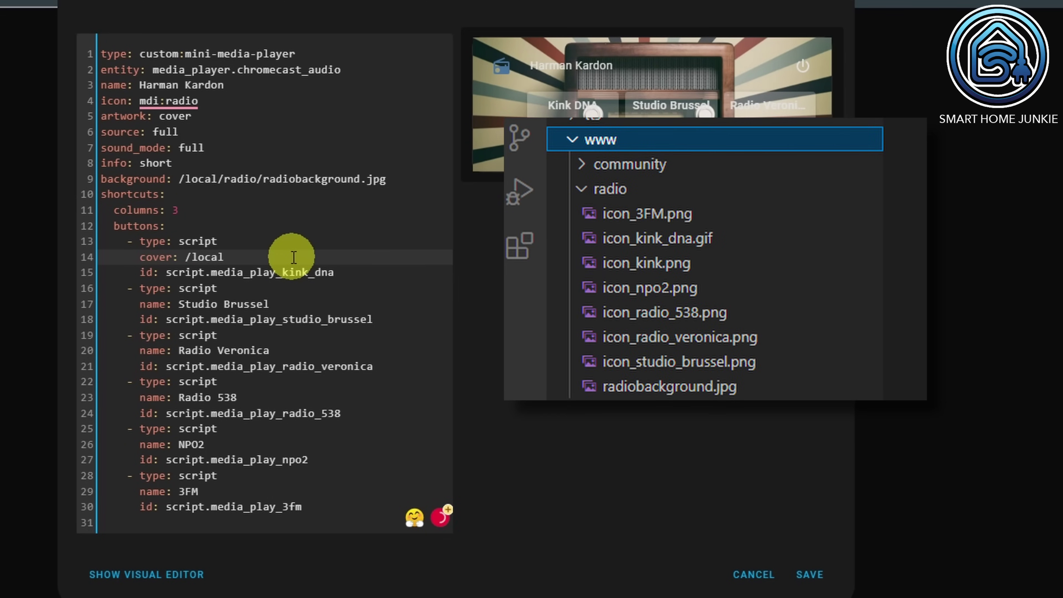
pyautogui.write('/radio/icon')
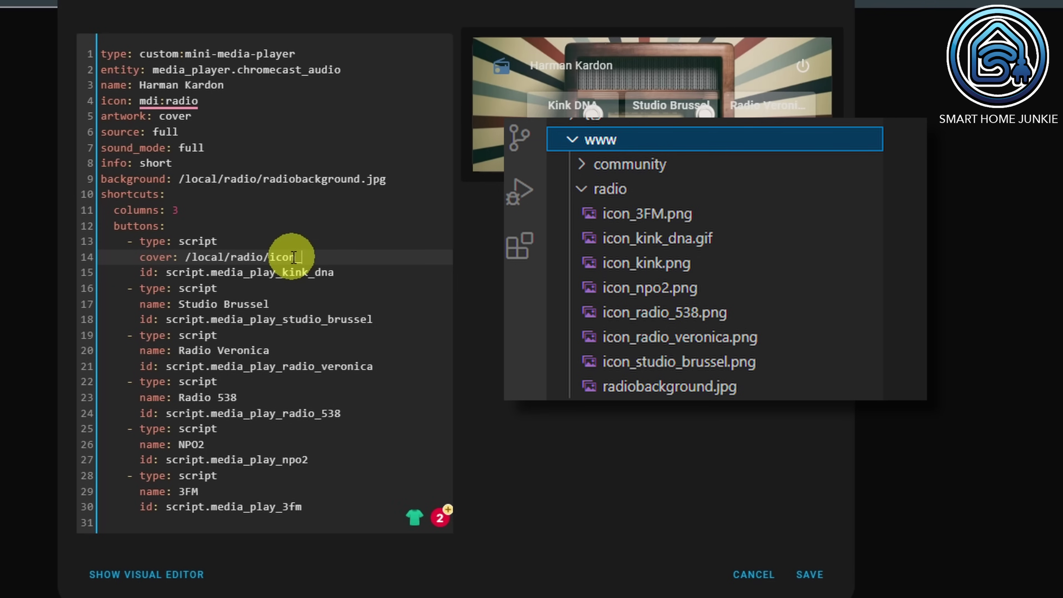
pyautogui.write('_kink_dna')
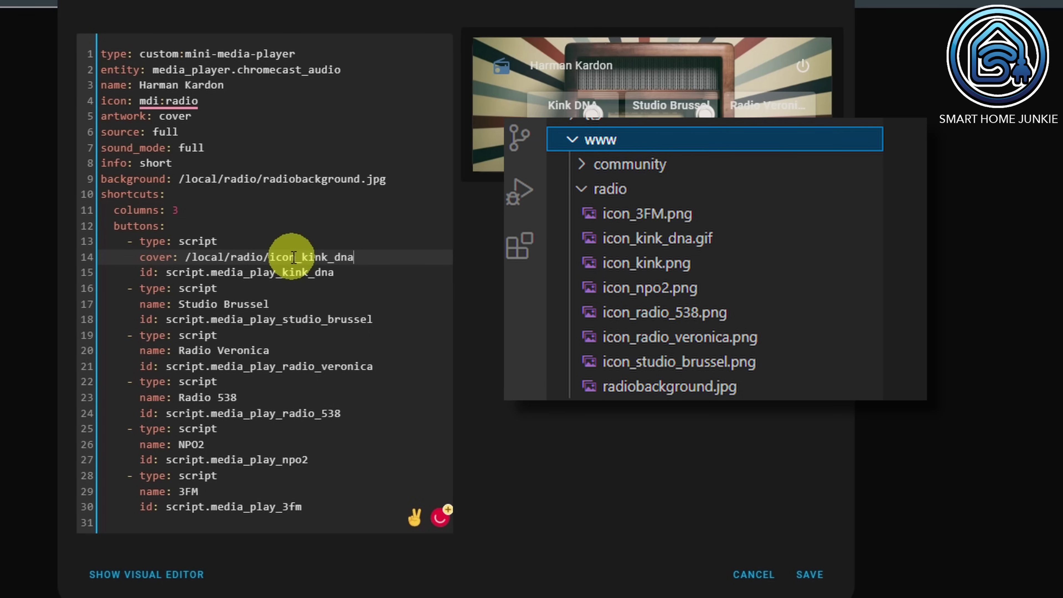
pyautogui.write('.gif')
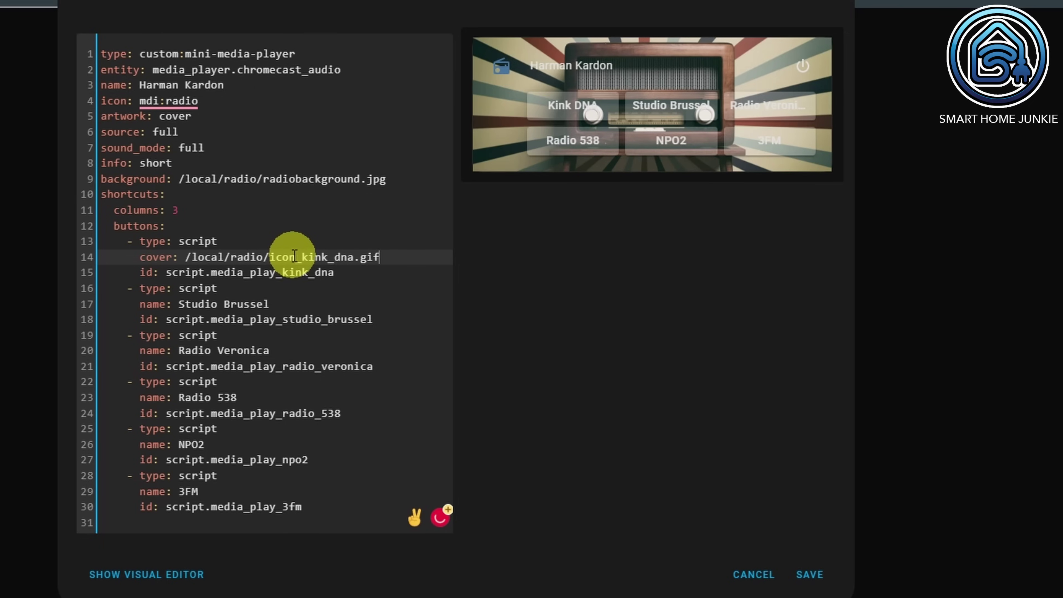
# - Replace the other five buttons' name lines with /local/radio/ covers icon_studio_brussel.png, icon_radio_veronica.png, icon_radio_538.png, icon_npo2.png and icon_3FM.png, and save the card
pyautogui.click(811, 575)
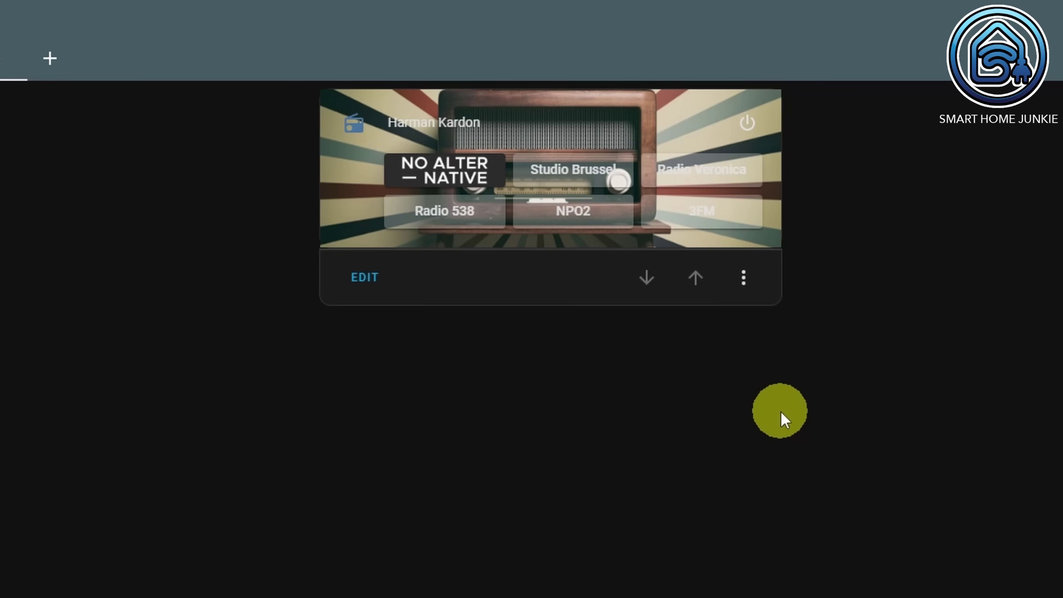
pyautogui.click(363, 279)
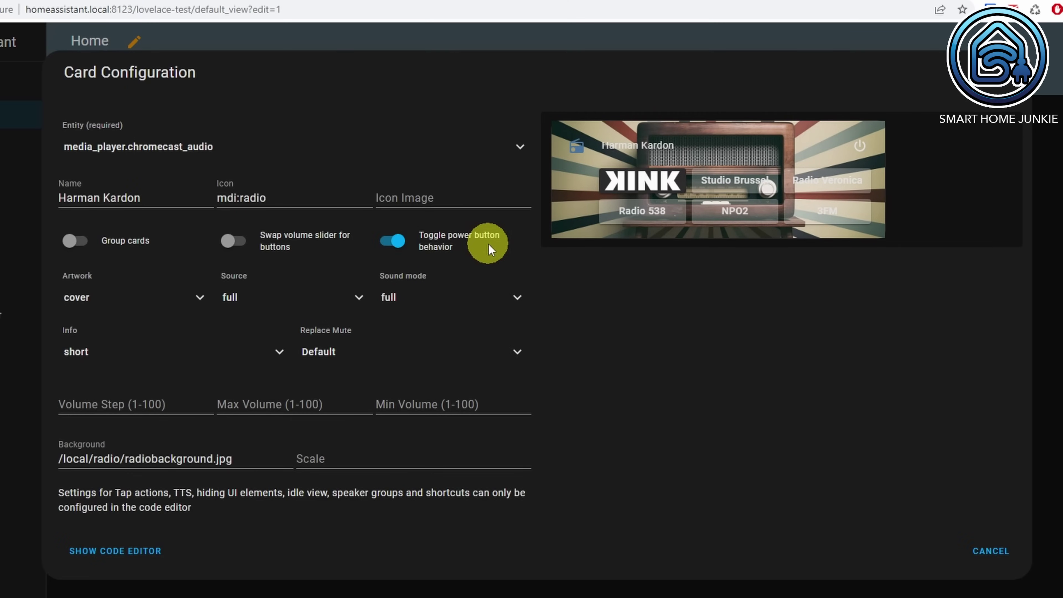
pyautogui.click(163, 549)
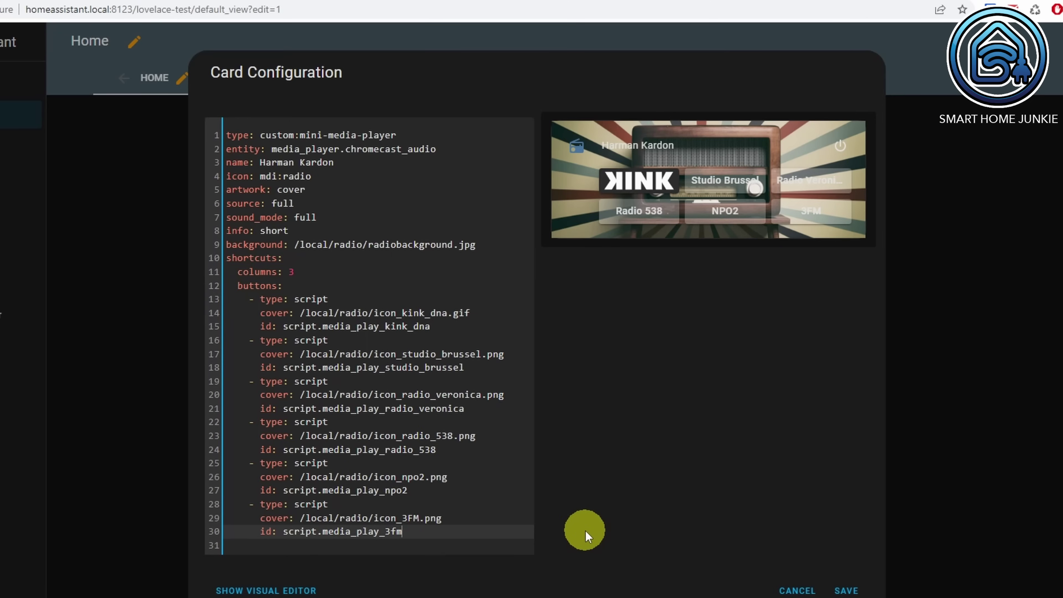
pyautogui.click(844, 589)
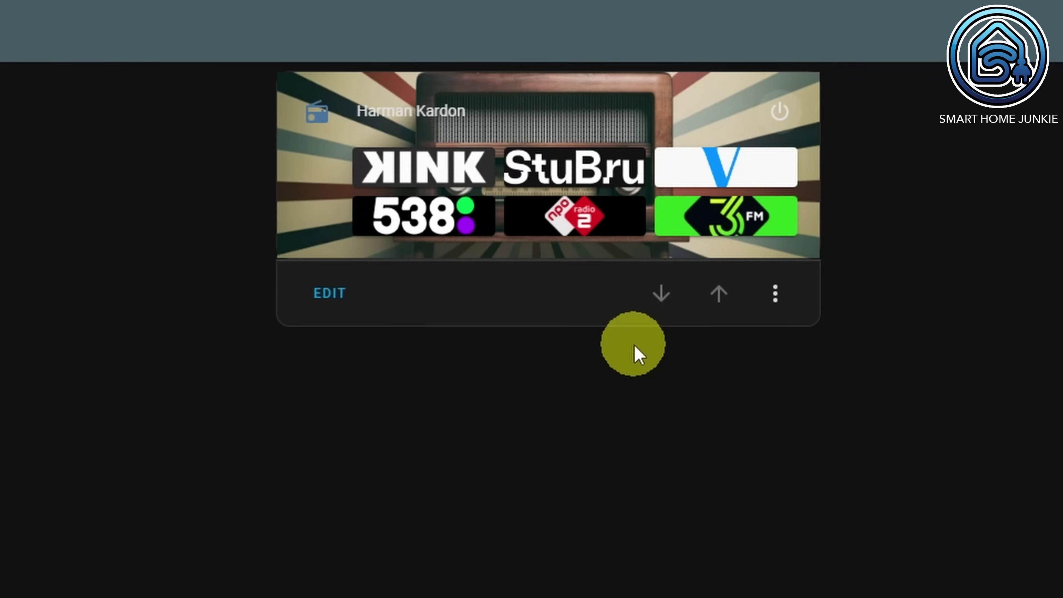
# - Test the Kink DNA and Studio Brussel cover shortcuts, pausing playback at the end, and finish editing the dashboard
pyautogui.click(431, 173)
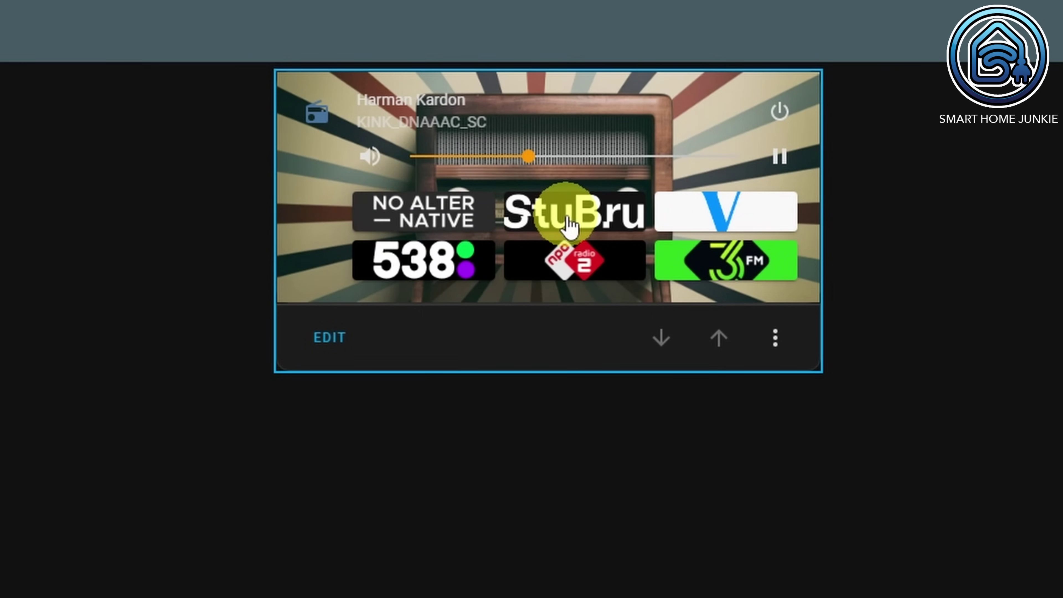
pyautogui.click(570, 226)
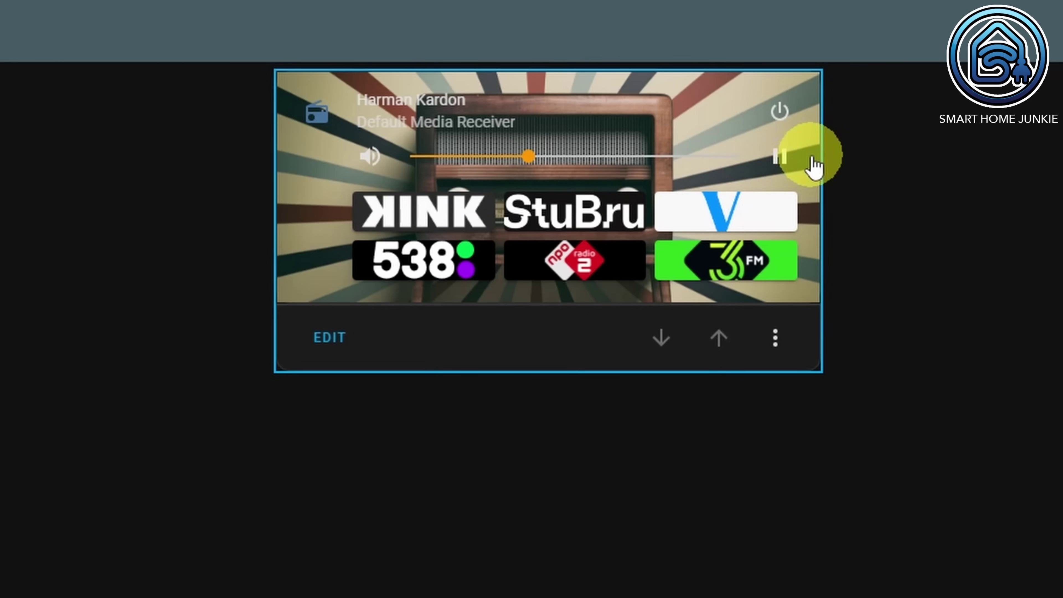
pyautogui.click(789, 164)
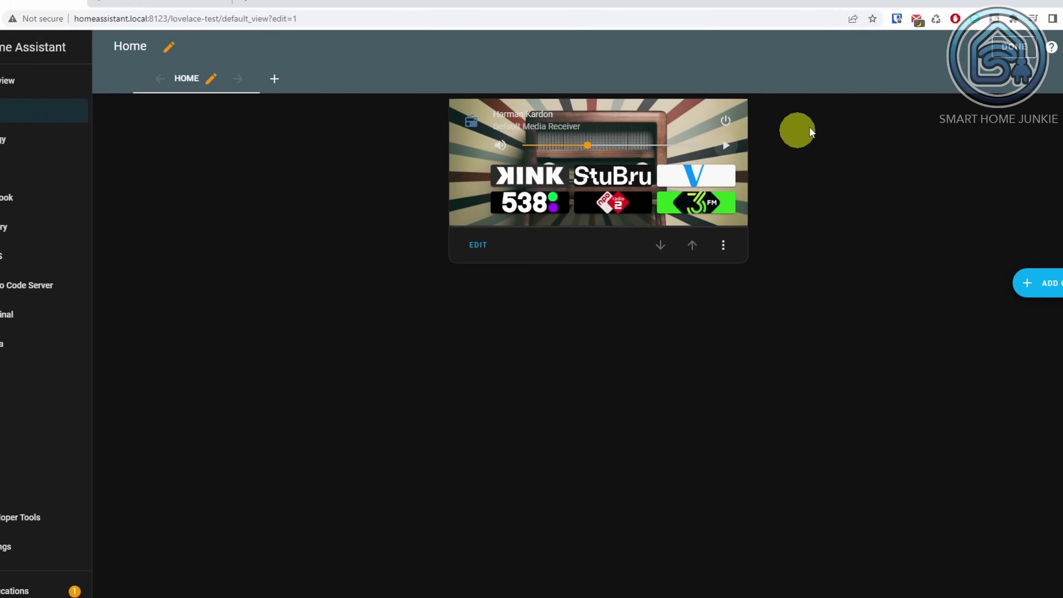
pyautogui.click(982, 53)
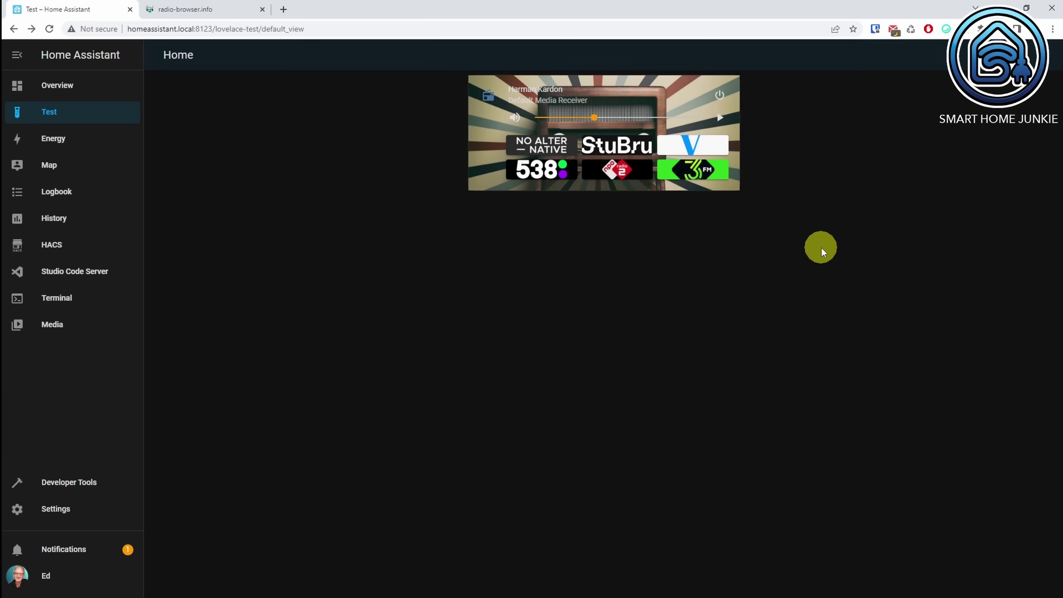